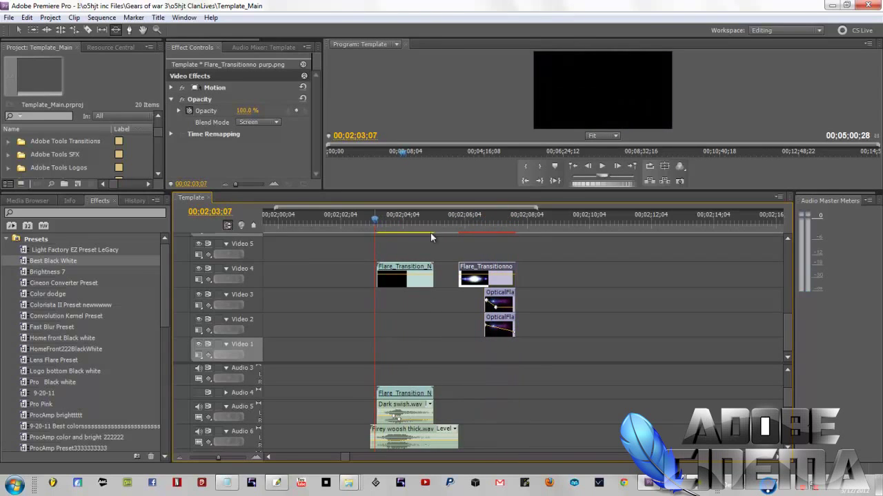
Play the flare transitions on the timeline, enlarge the program preview, and replay them from the start of the first flare clip
left_click(601, 166)
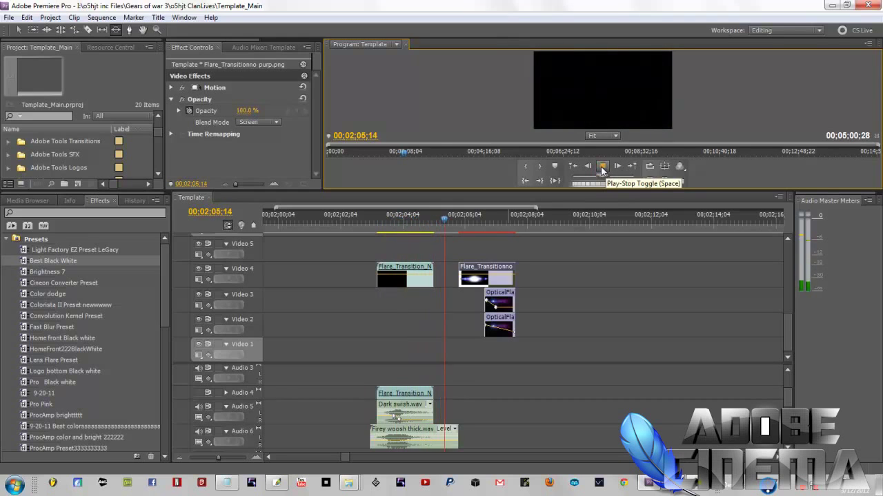
left_click(601, 168)
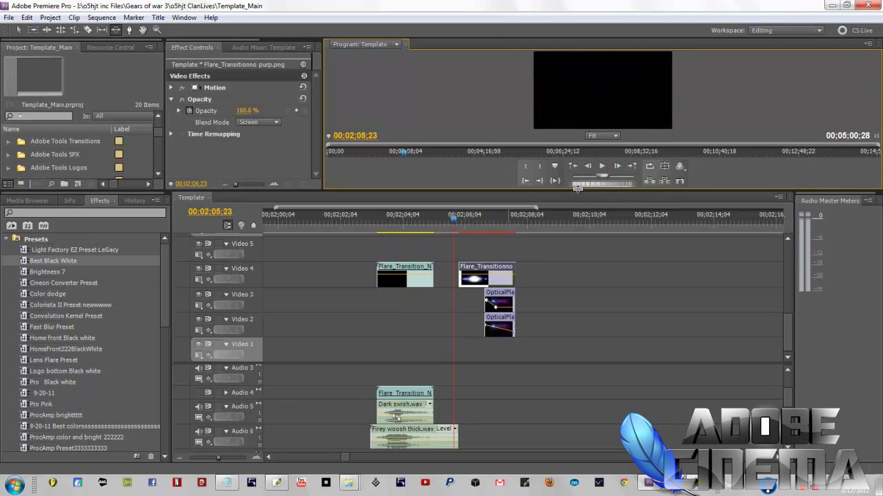
left_click_drag(577, 189, 577, 288)
left_click_drag(451, 319, 374, 319)
left_click(603, 266)
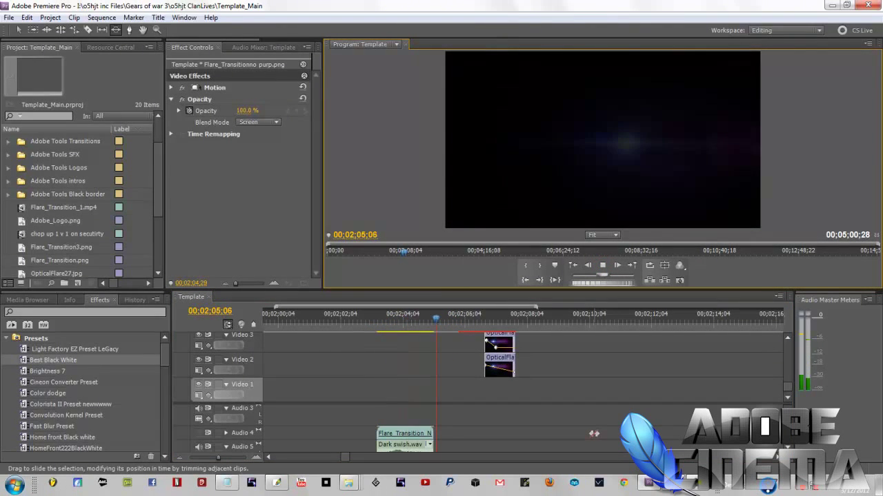
left_click(604, 266)
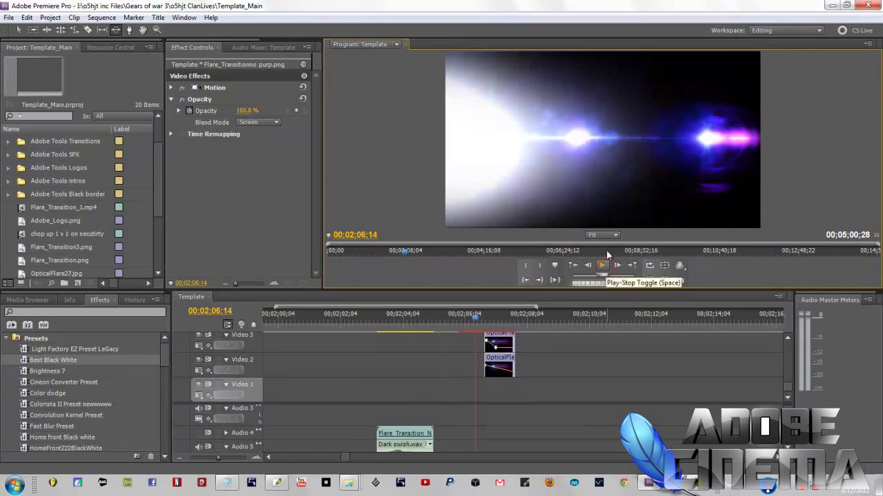
left_click_drag(482, 315, 463, 316)
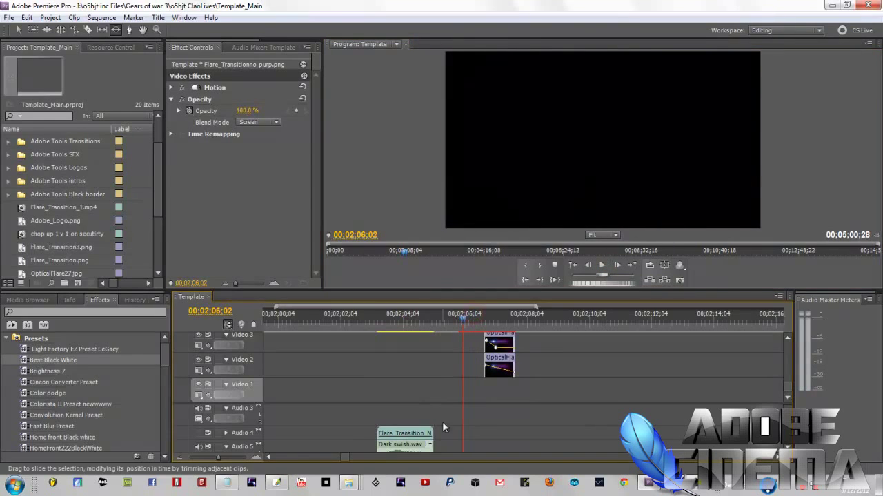
Switch to Photoshop and view Flare_Transition.psd maximized with the Layers palette collapsed
left_click(276, 483)
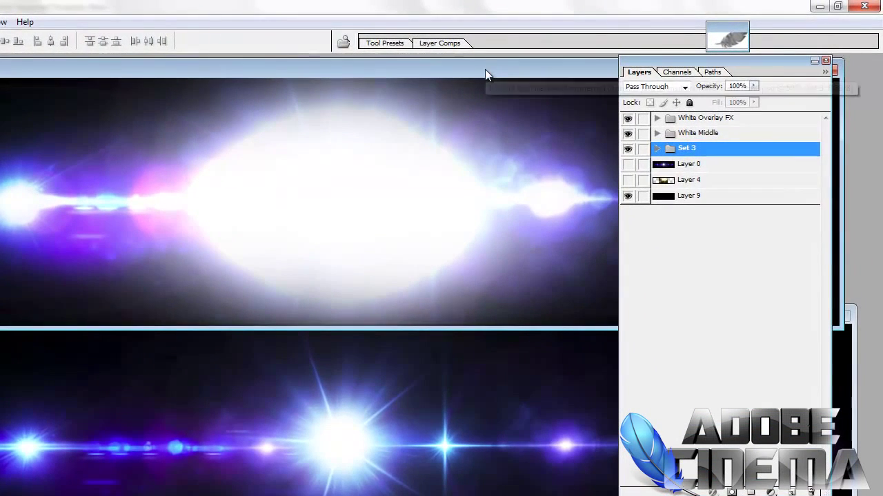
left_click(565, 56)
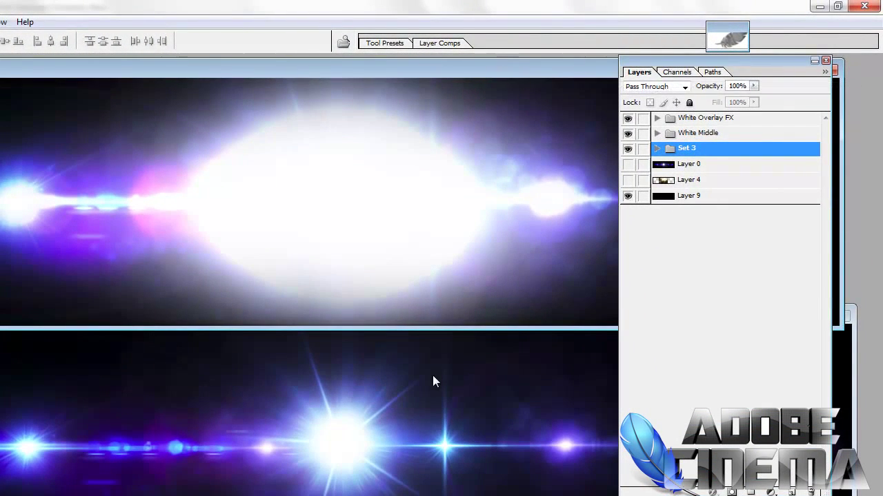
left_click(517, 73)
left_click(491, 402)
left_click_drag(528, 315, 539, 163)
double_click(473, 165)
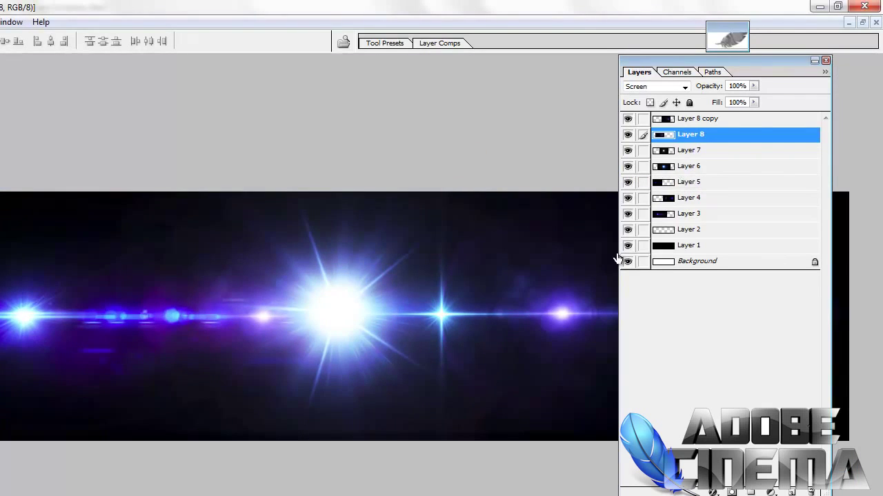
double_click(699, 60)
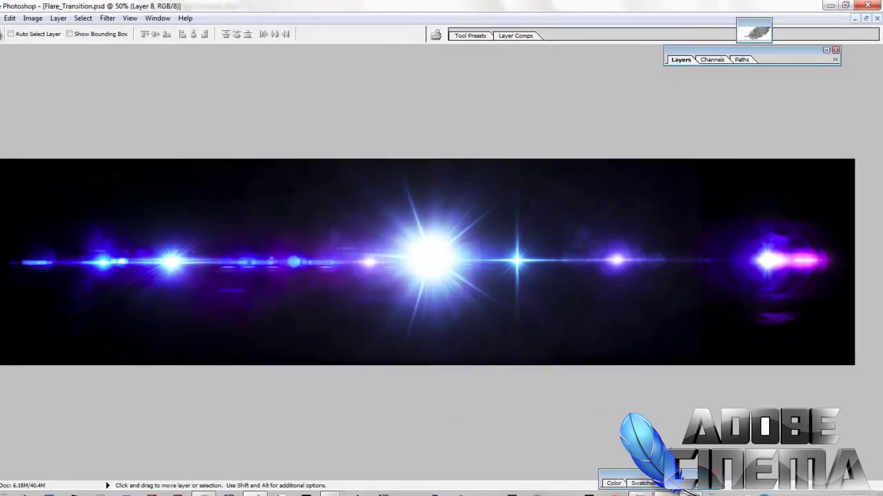
Restore the document windows, bring Template.Still002.png forward and check its pixel width and height in Image Size
left_click(862, 22)
left_click(452, 388)
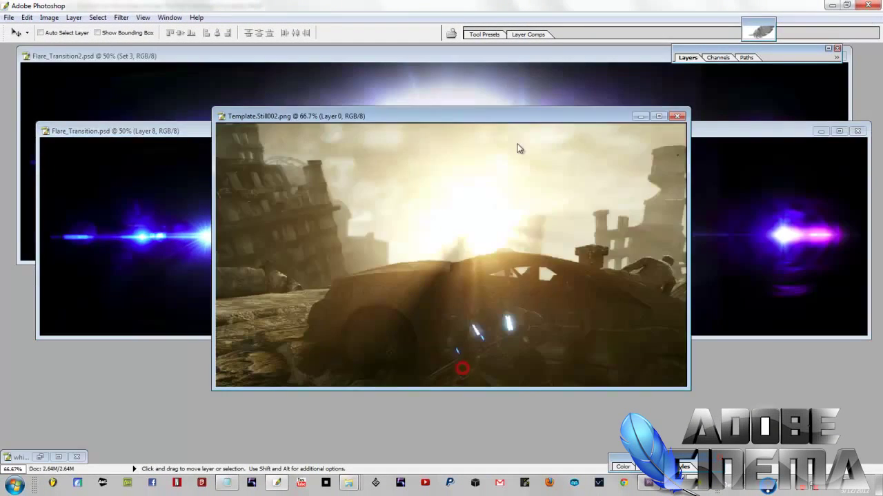
left_click_drag(507, 111, 508, 149)
left_click(48, 18)
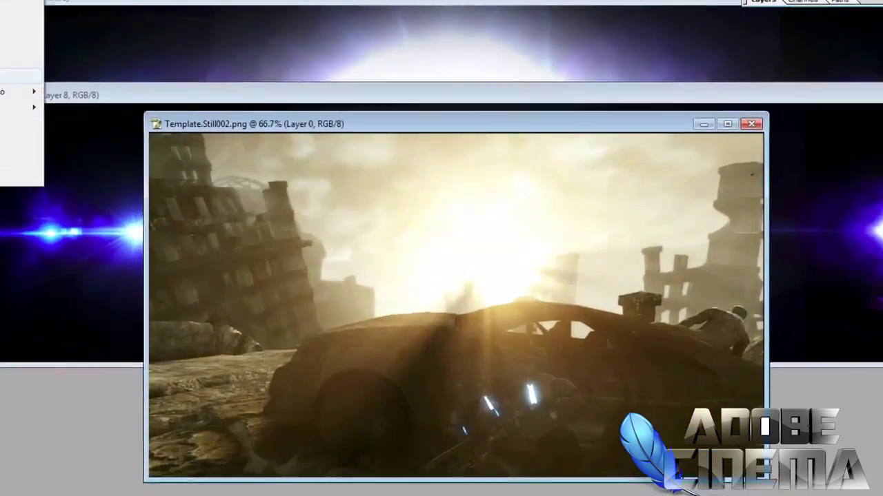
left_click(68, 101)
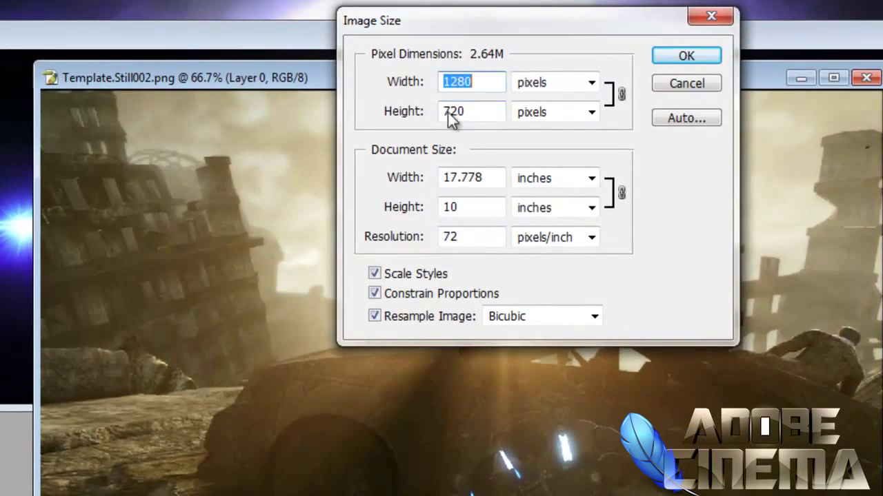
double_click(482, 114)
right_click(453, 115)
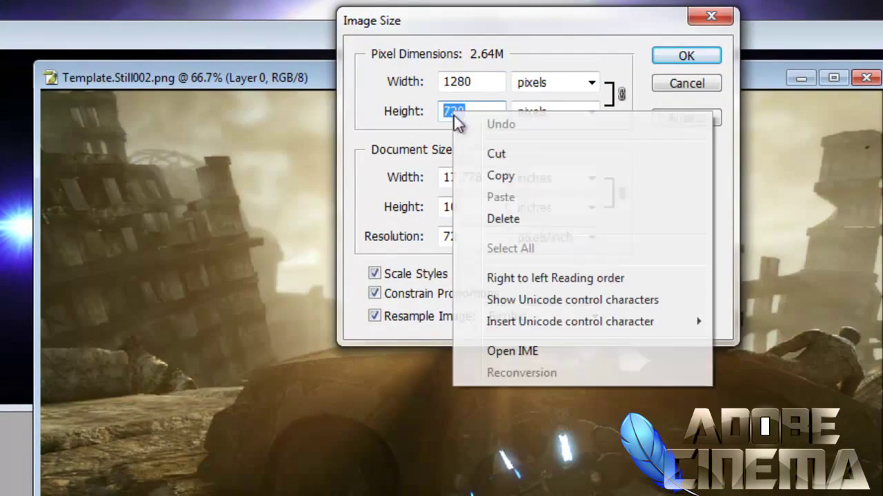
left_click(509, 169)
left_click(666, 85)
Minimize the still image and check the pixel width and height of Flare_Transition.psd in Image Size
left_click(801, 78)
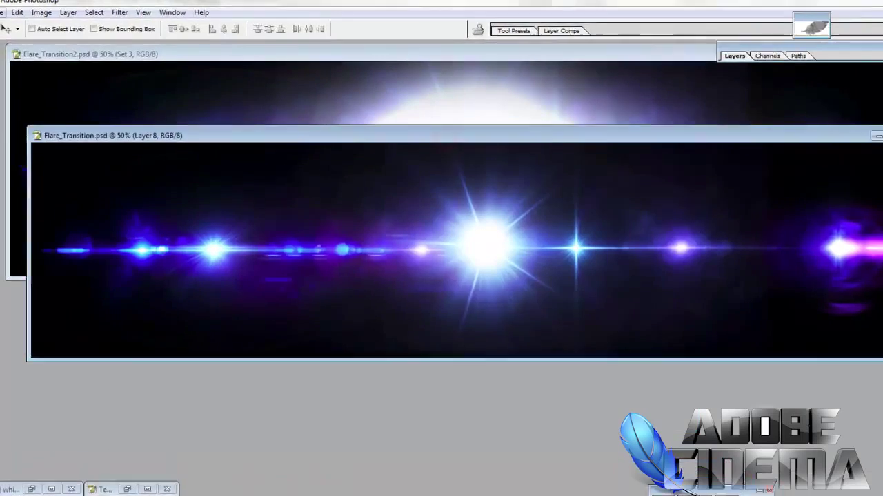
left_click(38, 11)
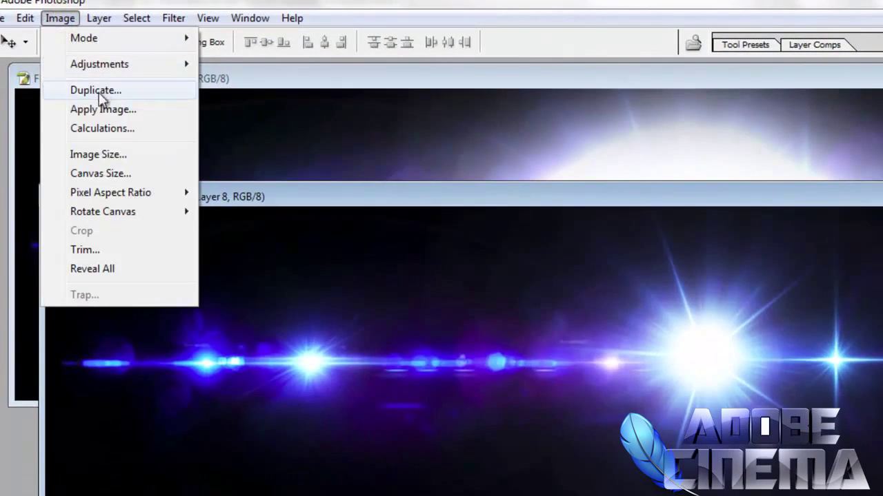
left_click(98, 155)
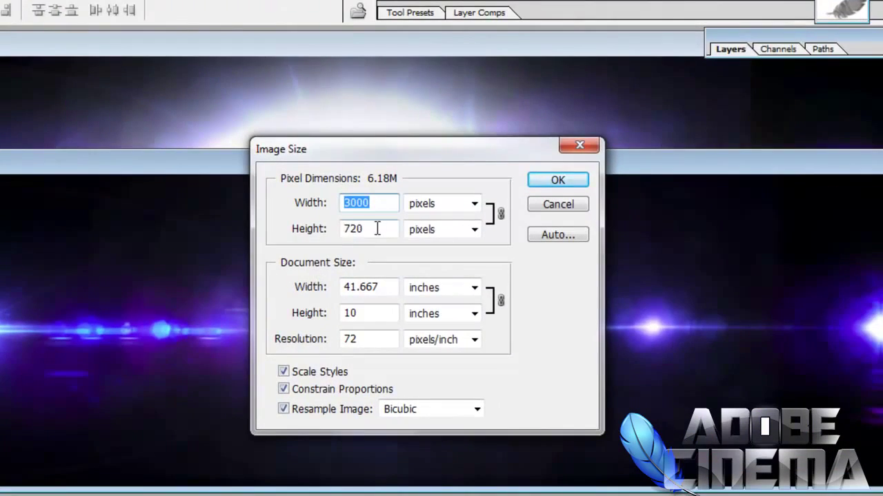
double_click(374, 229)
left_click(374, 202)
double_click(374, 202)
left_click(538, 205)
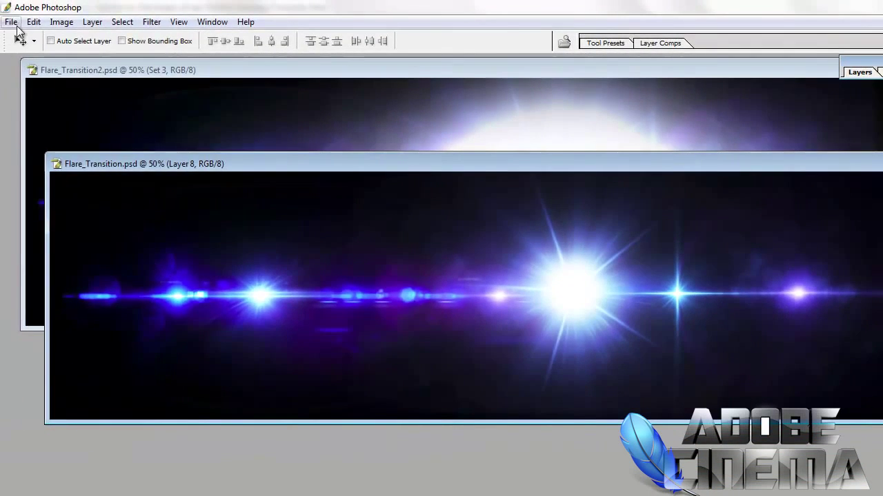
Create a new white RGB document 3000 pixels wide and 720 pixels high at 72 pixels/inch
left_click(17, 26)
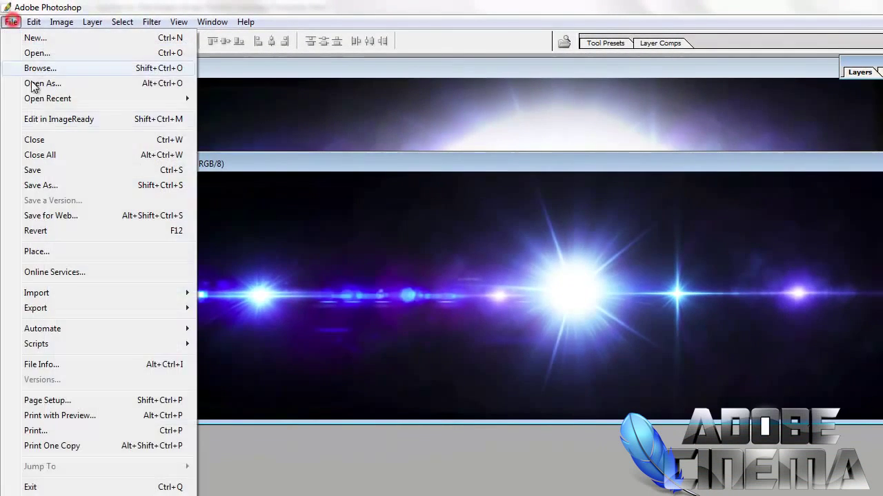
left_click(30, 37)
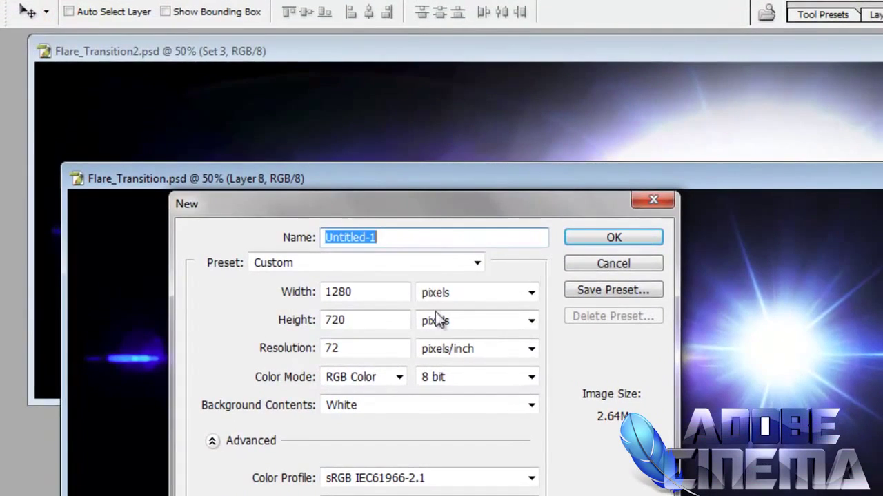
double_click(365, 292)
type("3000")
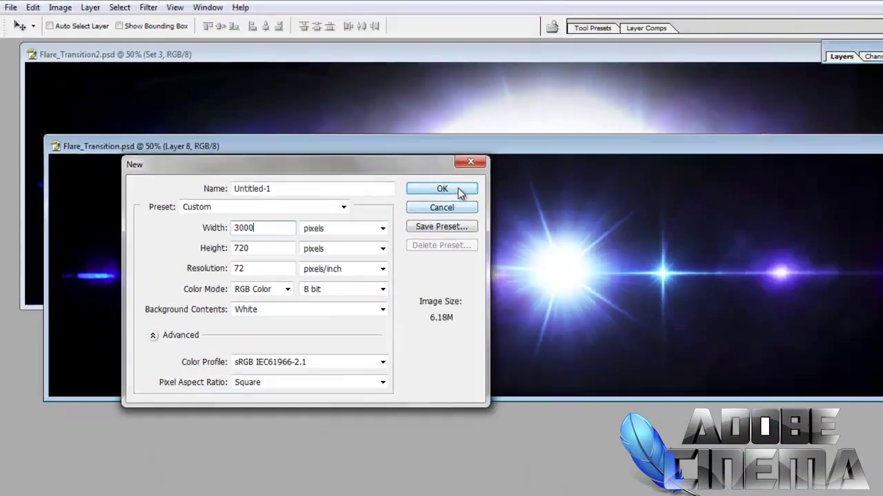
left_click(614, 237)
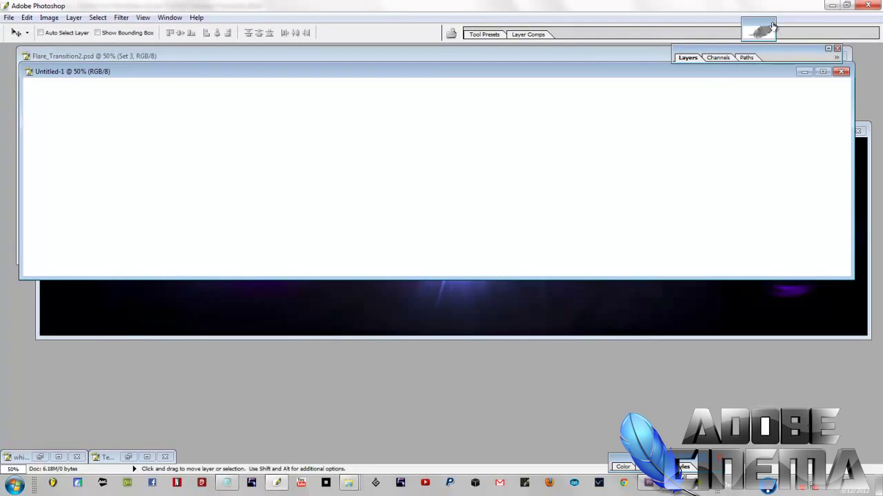
Add a new layer to the new document and fill it with black at 100% opacity in Normal mode
left_click(828, 50)
left_click(755, 129)
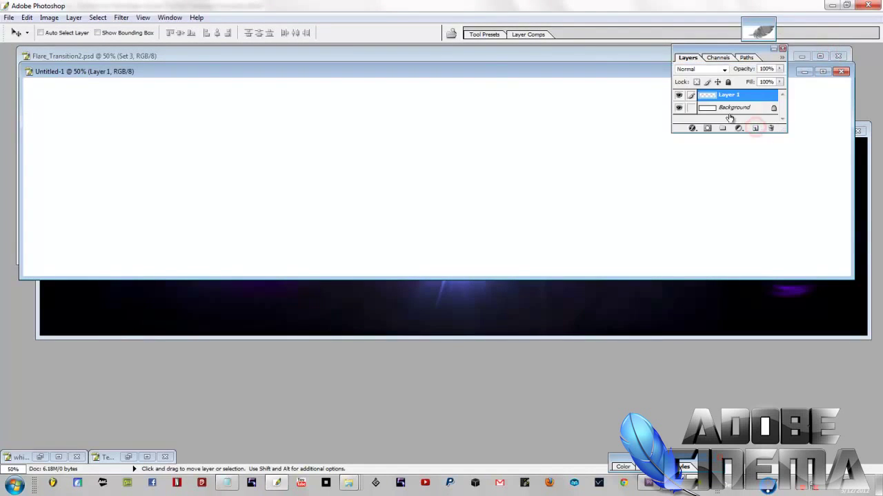
left_click(27, 17)
left_click(44, 189)
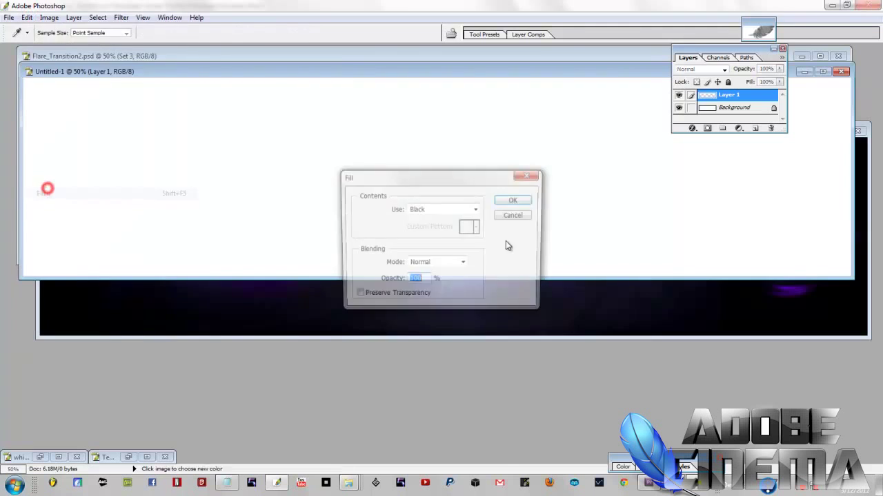
left_click(515, 200)
Convert the locked Background into a regular layer and add an empty layer above the black one
left_click_drag(784, 129, 808, 179)
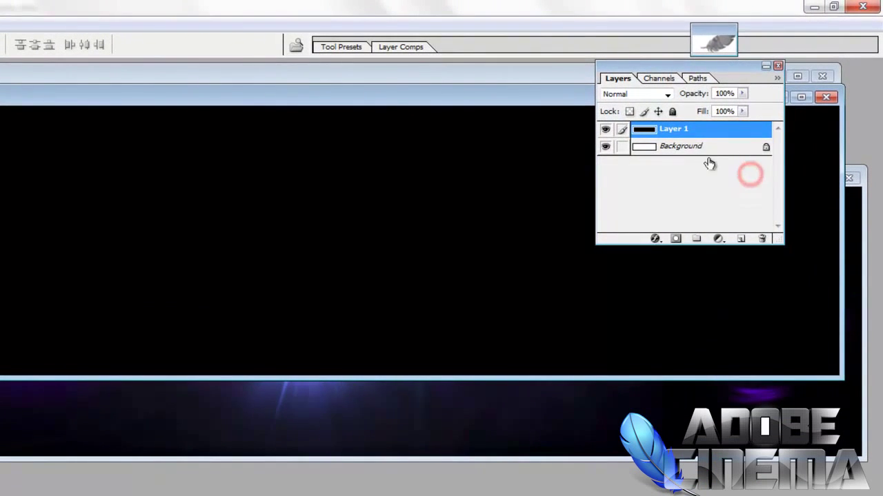
left_click(750, 107)
double_click(706, 147, "alt")
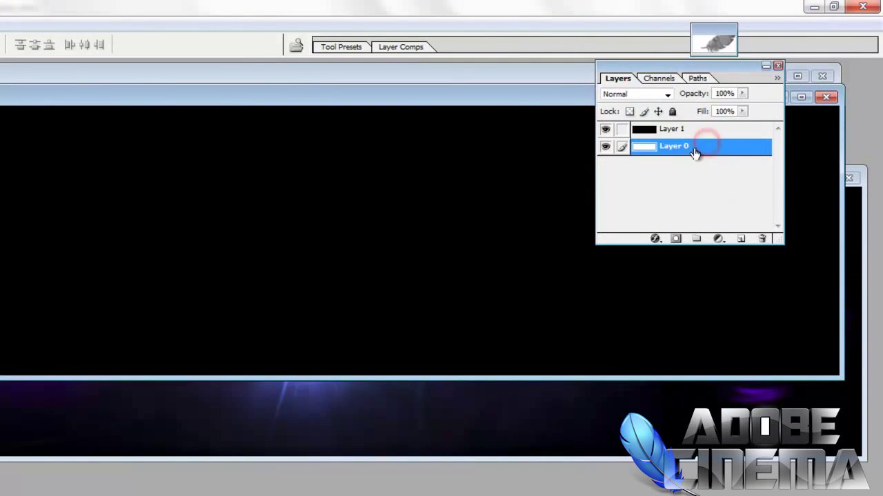
left_click(739, 131)
left_click(740, 239)
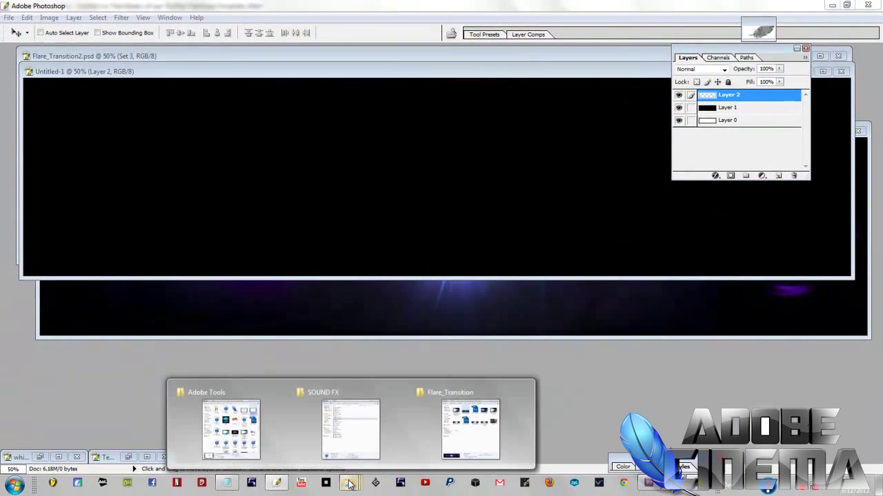
Open the Adobe Flares folder inside the desktop folder named "!"
right_click(349, 485)
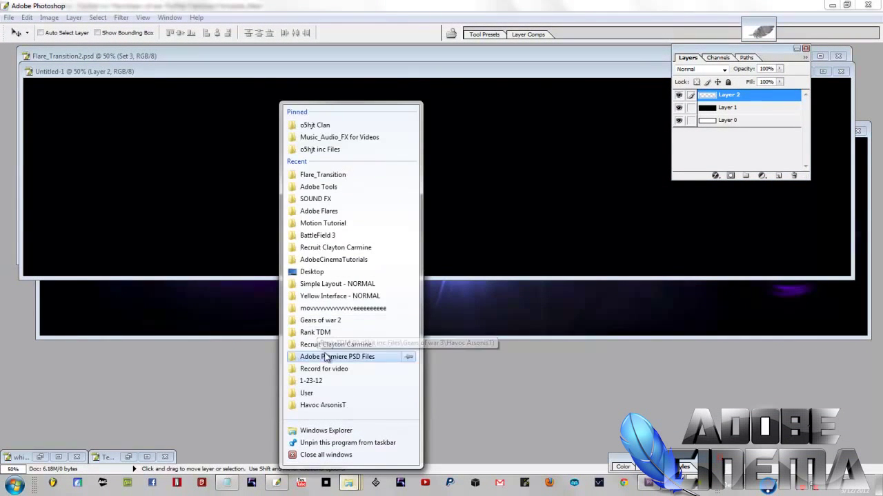
left_click(756, 486)
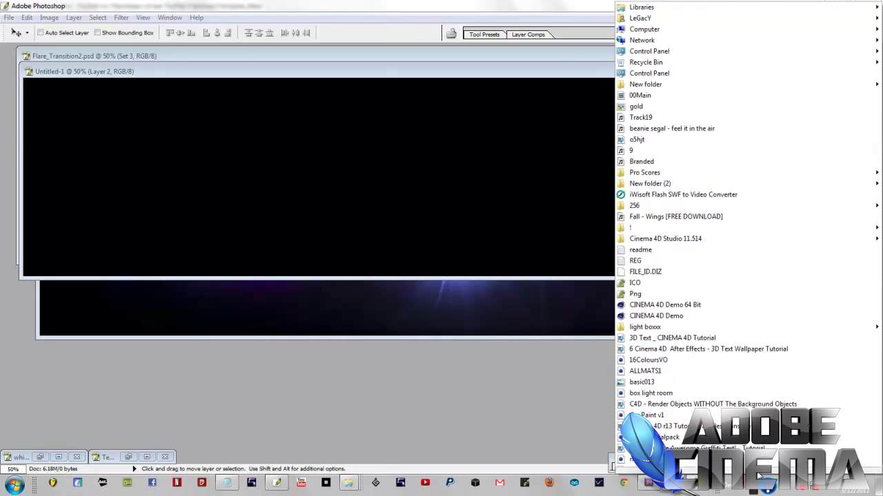
left_click(623, 224)
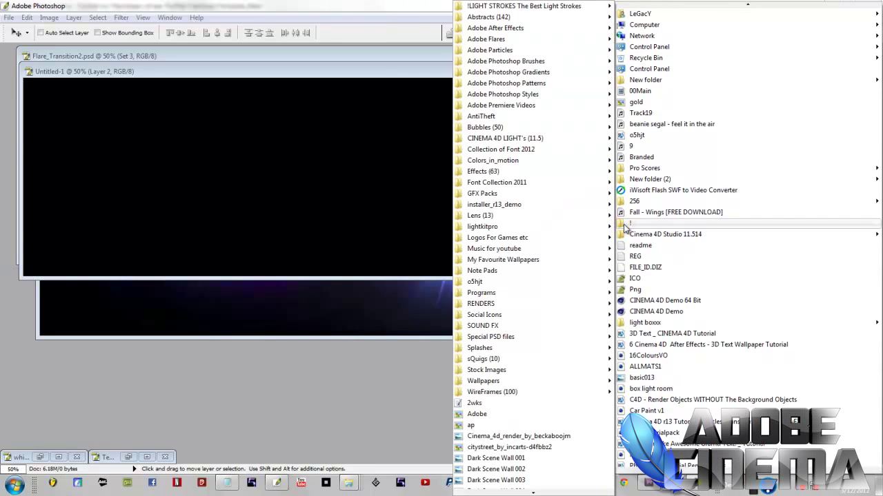
left_click(486, 39)
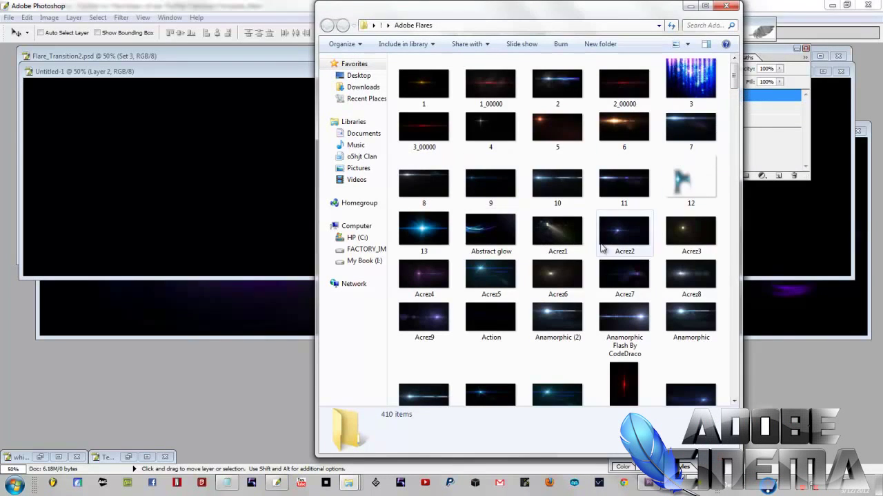
Open flare image 4 in Windows Photo Viewer and browse through the flare images that follow it
left_click(486, 130)
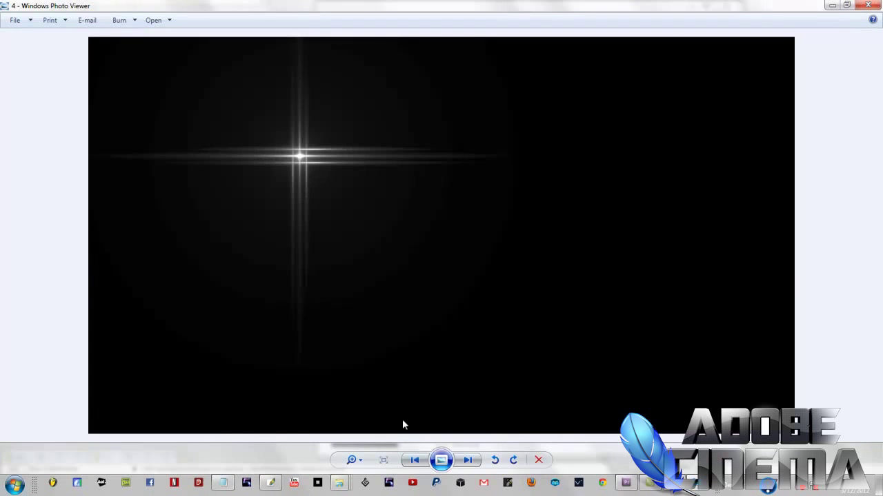
left_click(466, 460)
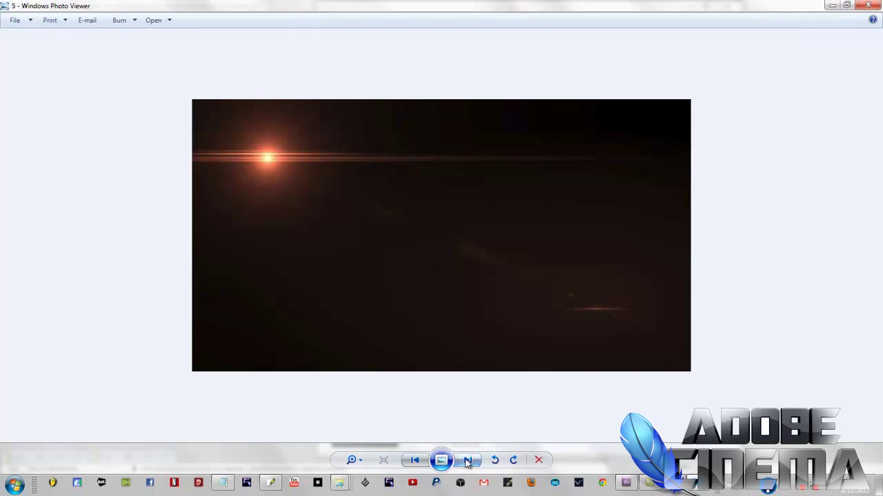
left_click(467, 460)
left_click(467, 460)
left_click(467, 460)
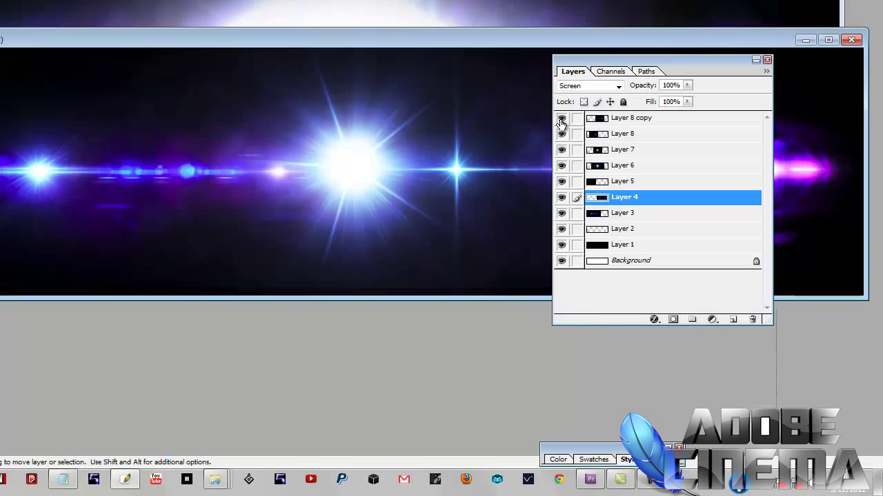
Hide all flare layers in Flare_Transition.psd, from Layer 8 copy down to Layer 3
left_click(562, 118)
left_click(562, 134)
left_click(562, 149)
left_click(562, 166)
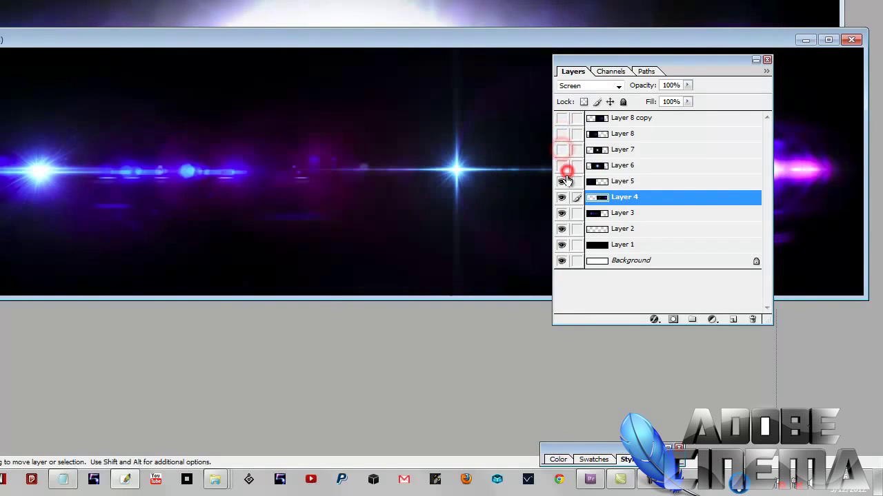
left_click(562, 181)
left_click(562, 197)
left_click(562, 213)
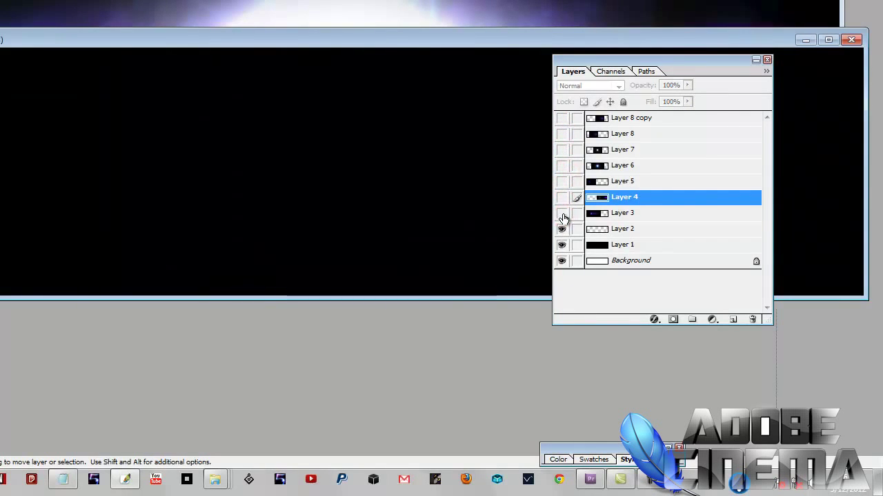
Preview the flares on Layers 3, 4, 5, 6 and 7 one at a time, hiding each again
left_click(562, 214)
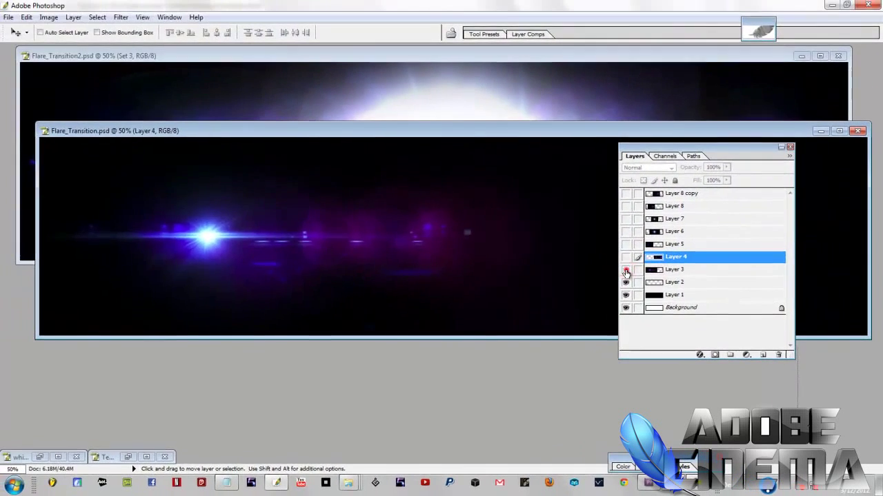
left_click(625, 270)
left_click(625, 256)
left_click(625, 257)
left_click(625, 244)
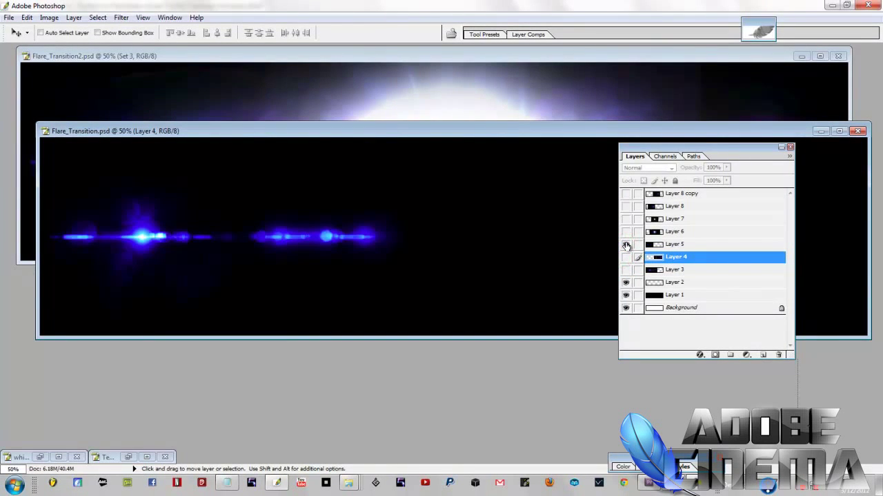
left_click(625, 244)
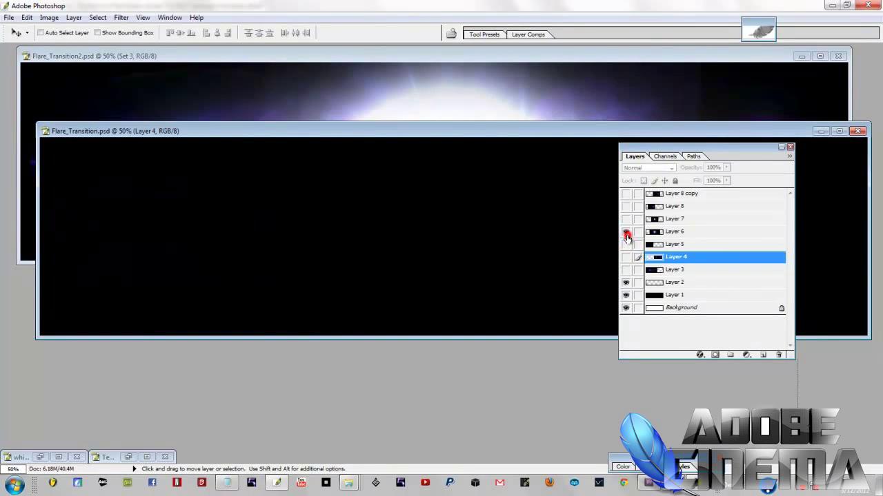
left_click(626, 233)
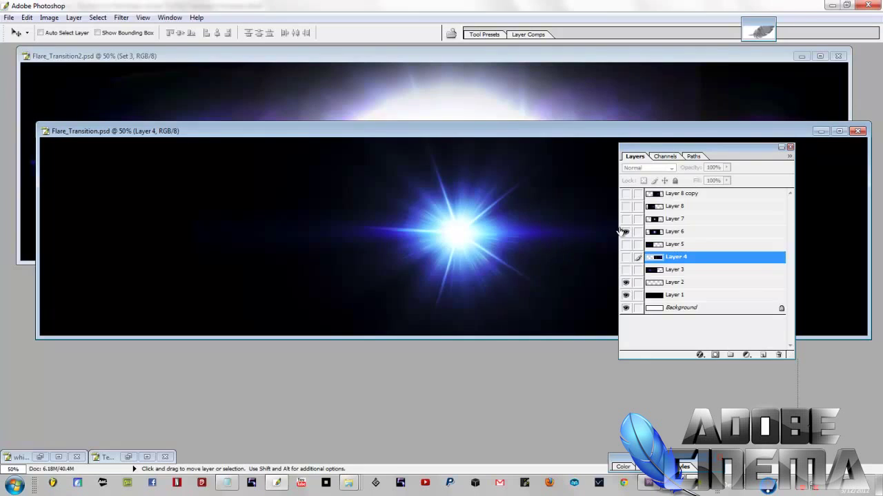
left_click(625, 231)
left_click(626, 220)
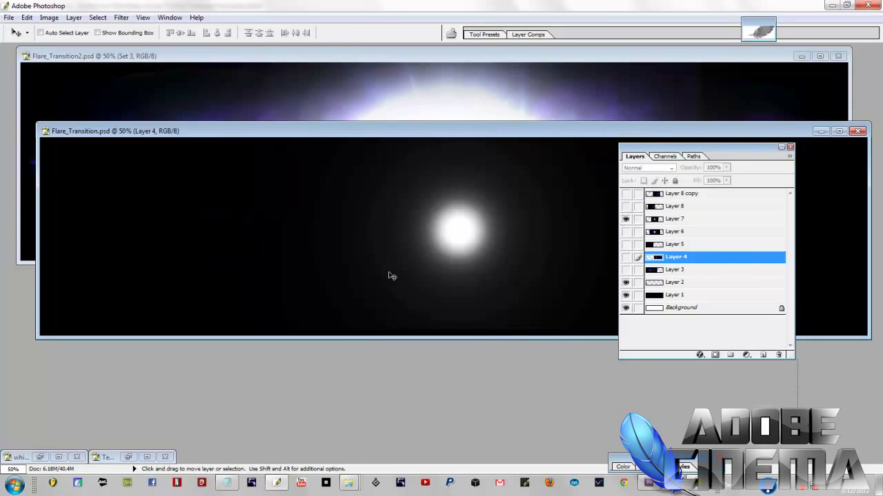
left_click(626, 220)
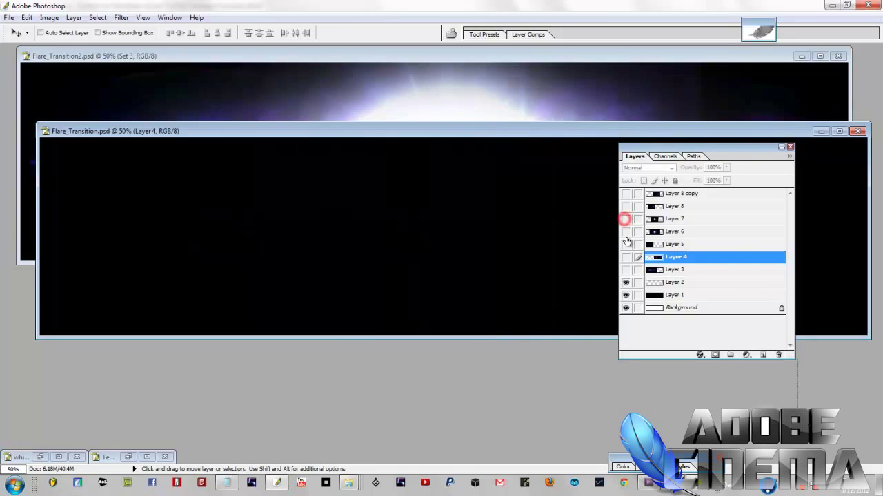
Preview Layers 6 and 7 together to compare the combined centre flare, and hide both again
left_click(625, 234)
left_click(626, 220)
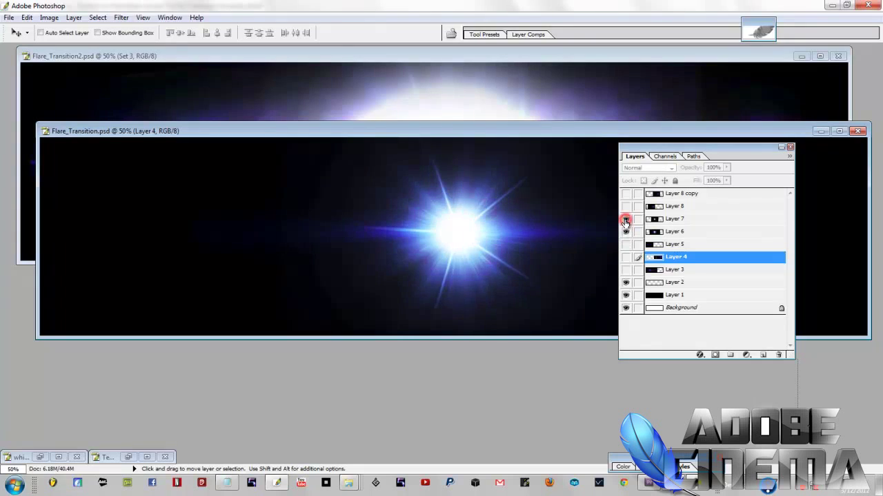
left_click(625, 220)
left_click(625, 232)
Show all flare layers in Flare_Transition.psd again, from Layer 8 copy down to Layer 3, and collapse the layer list
left_click(625, 207)
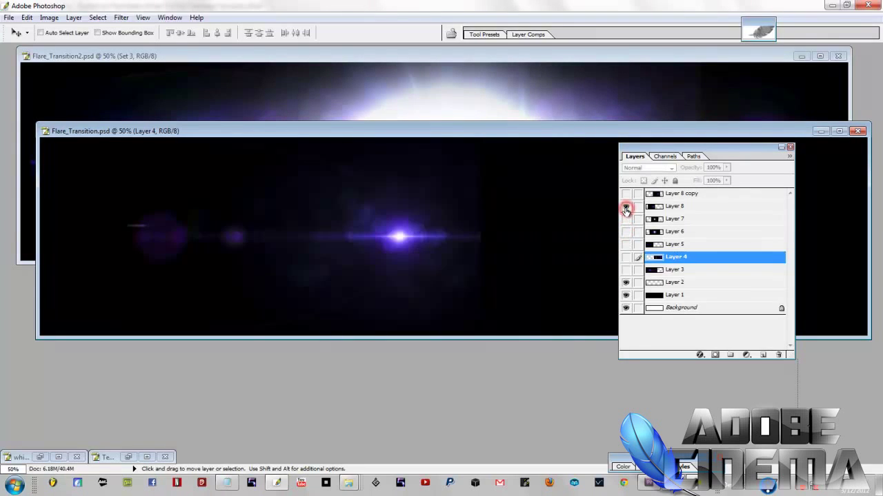
left_click(625, 194)
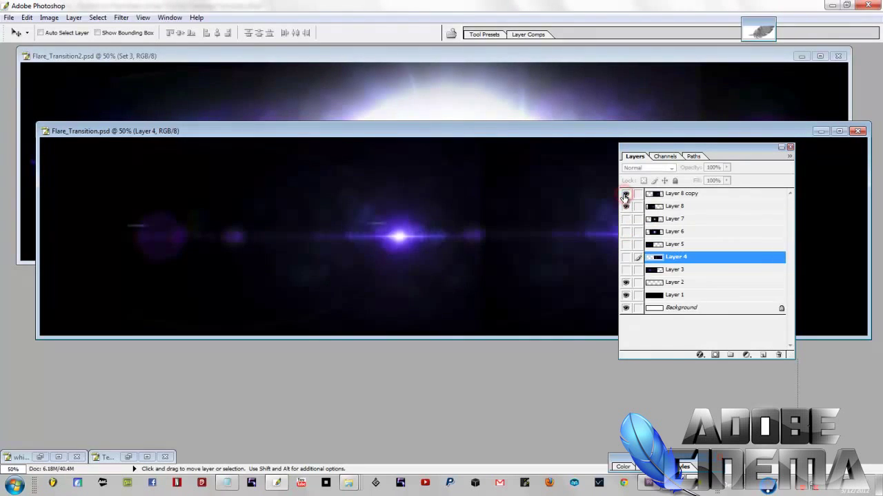
left_click(625, 219)
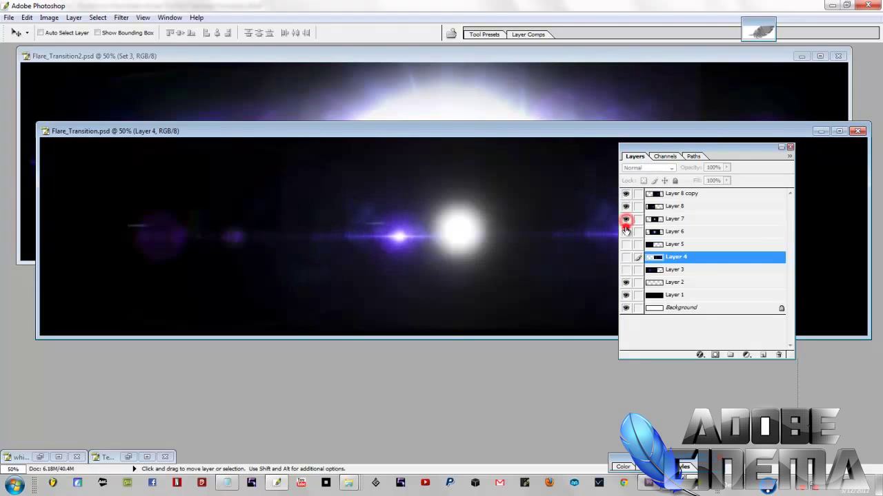
left_click(625, 232)
left_click(625, 244)
left_click(626, 257)
left_click(625, 269)
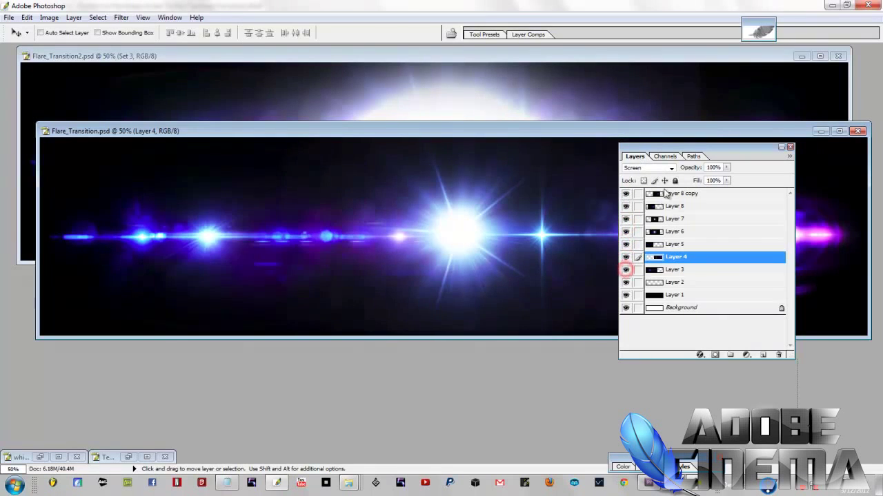
double_click(662, 150)
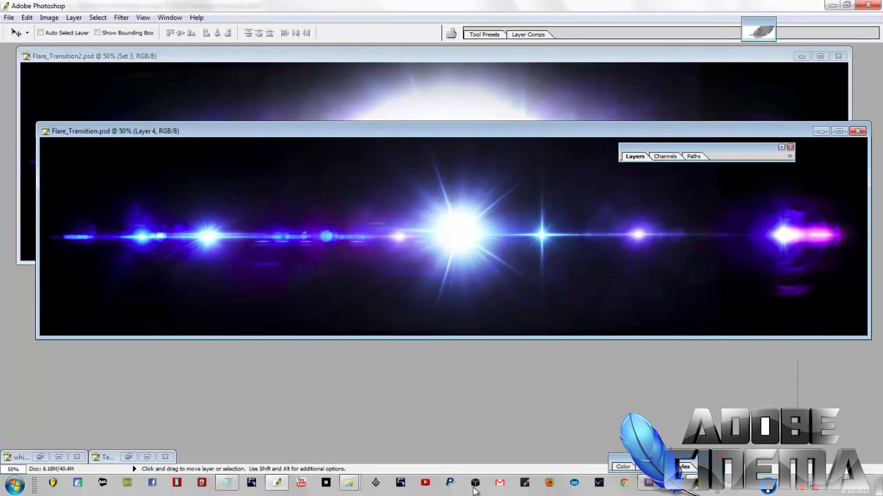
Open the flare image Acrez4 from the Adobe Flares folder in Photoshop and display its layers
mouse_move(349, 483)
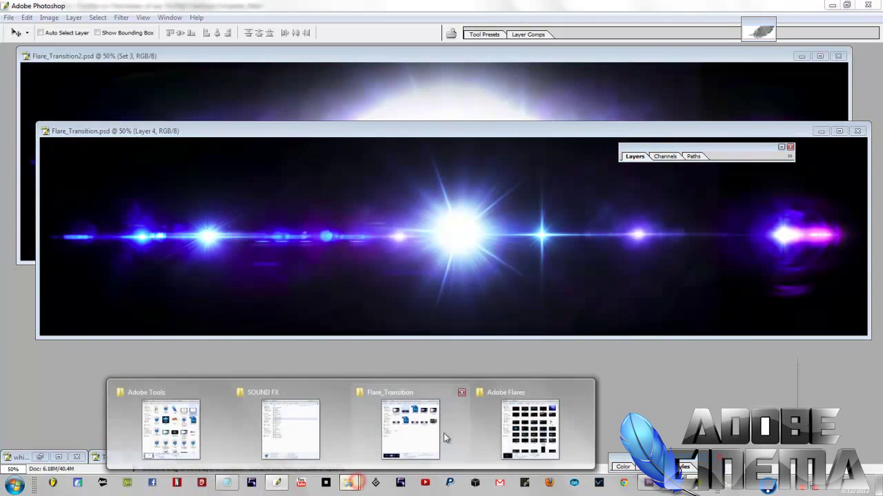
left_click(521, 436)
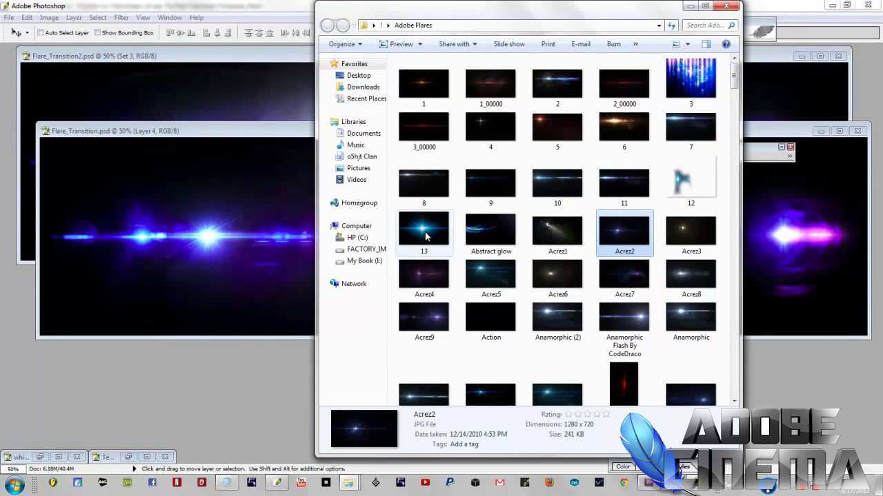
left_click(425, 233)
left_click(417, 277)
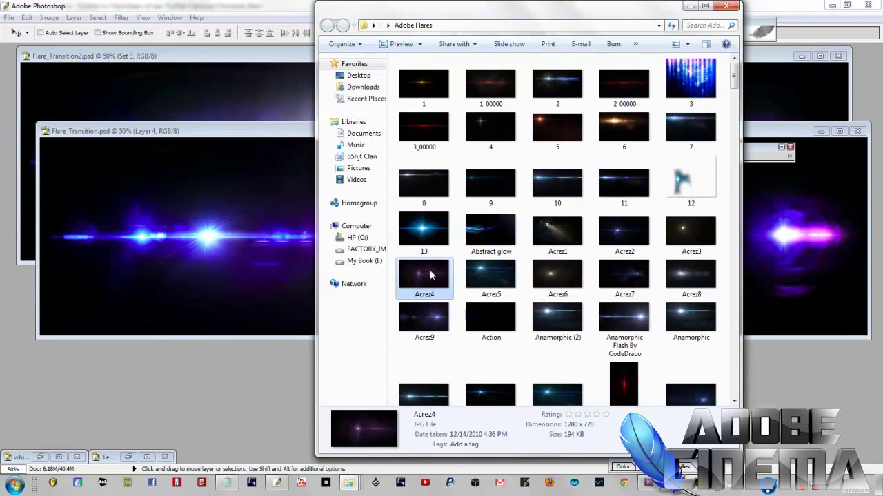
left_click_drag(430, 274, 245, 405)
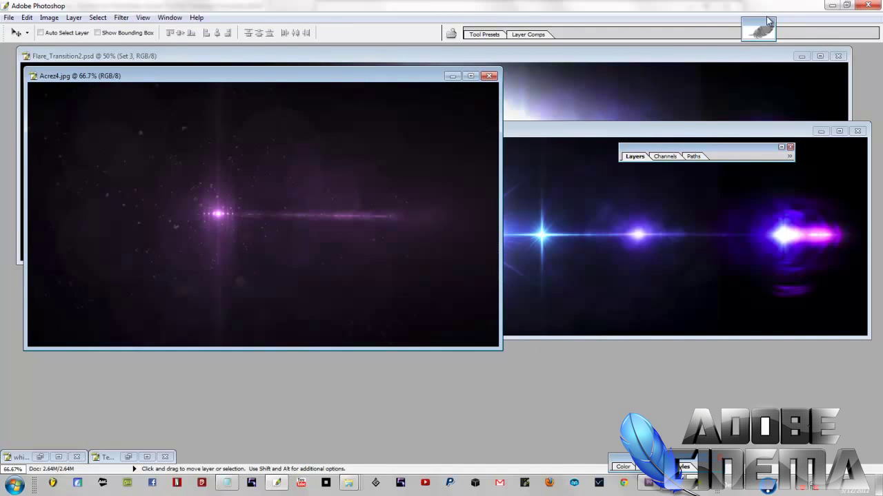
left_click(782, 147)
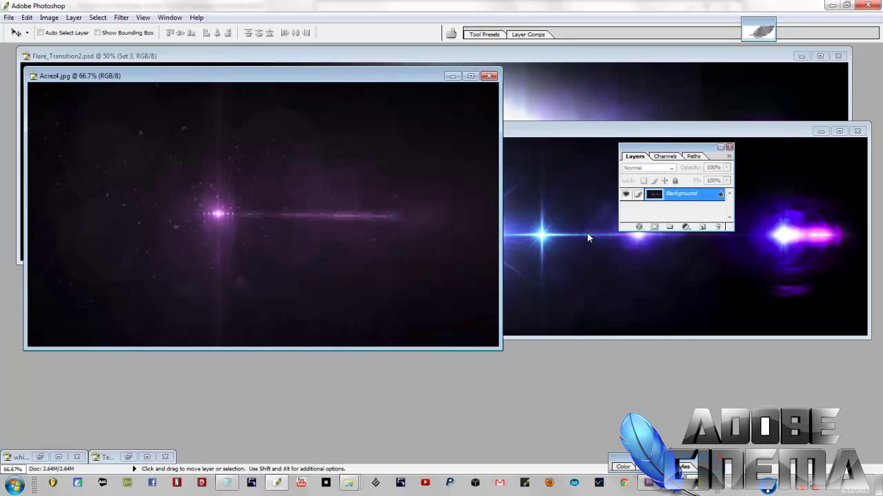
Add an empty layer to Acrez4.jpg, convert its Background into a regular layer and duplicate that layer
left_click(701, 228)
left_click(706, 207)
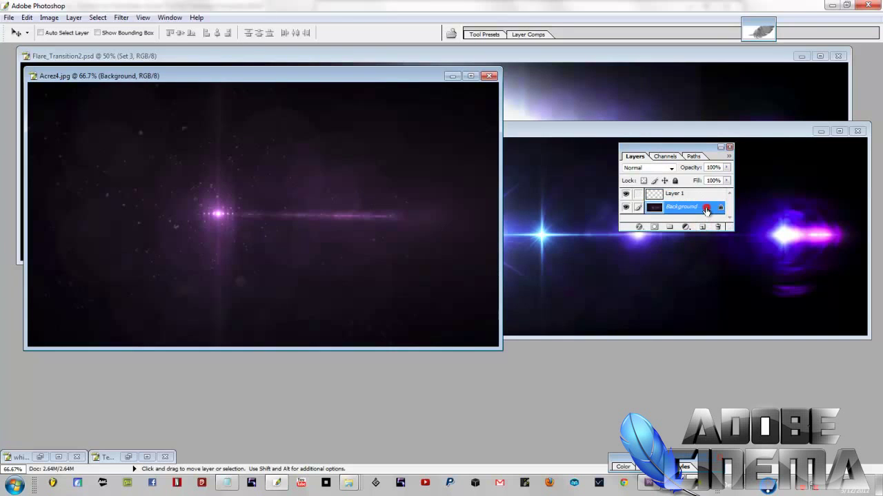
double_click(704, 209, "alt")
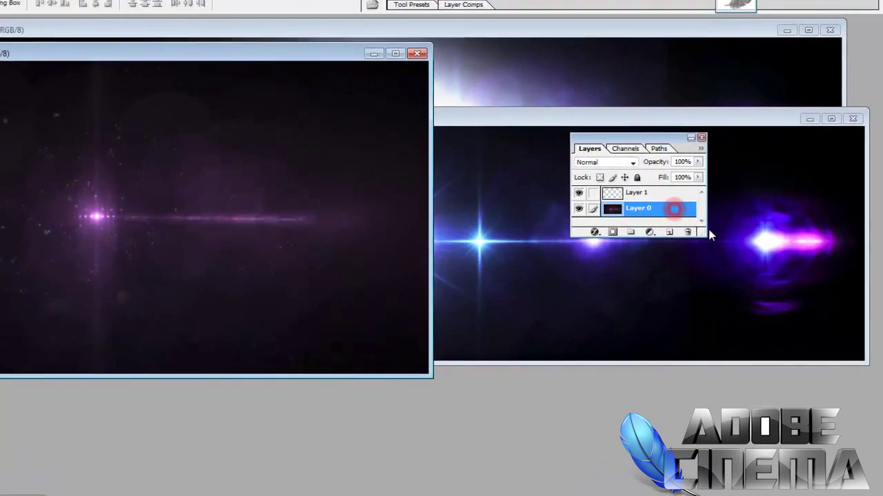
left_click_drag(731, 228, 748, 283)
left_click_drag(672, 219, 677, 305)
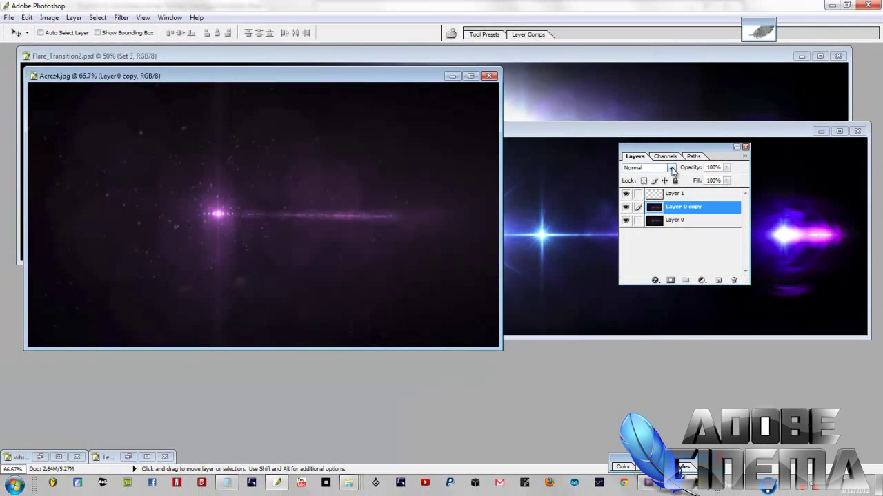
Set the duplicated flare layer to Overlay blending and merge it down into Layer 0
left_click(618, 160)
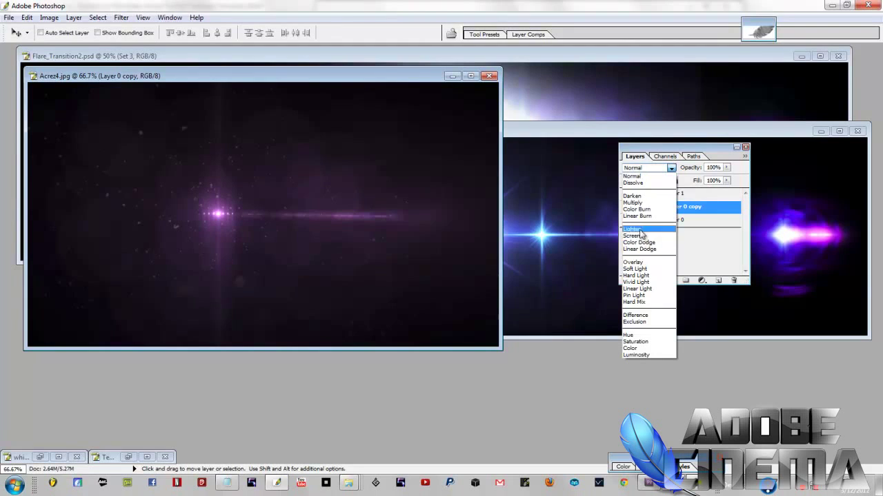
left_click(638, 263)
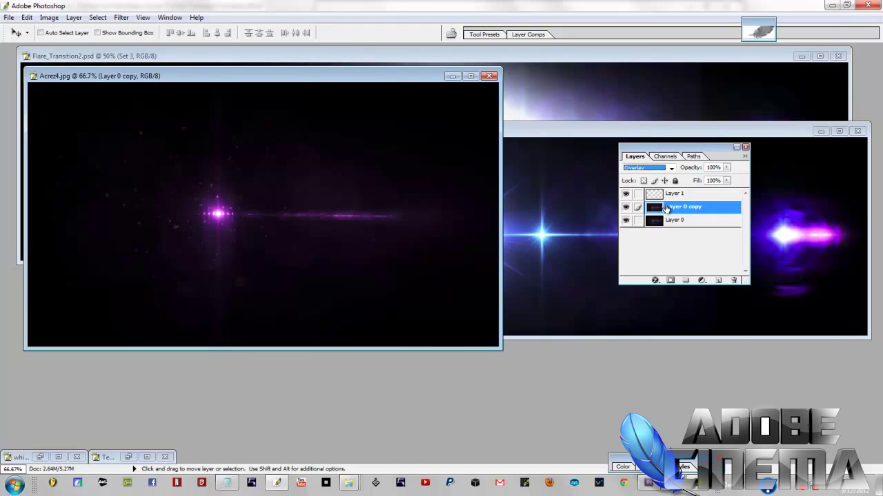
key("ctrl+e")
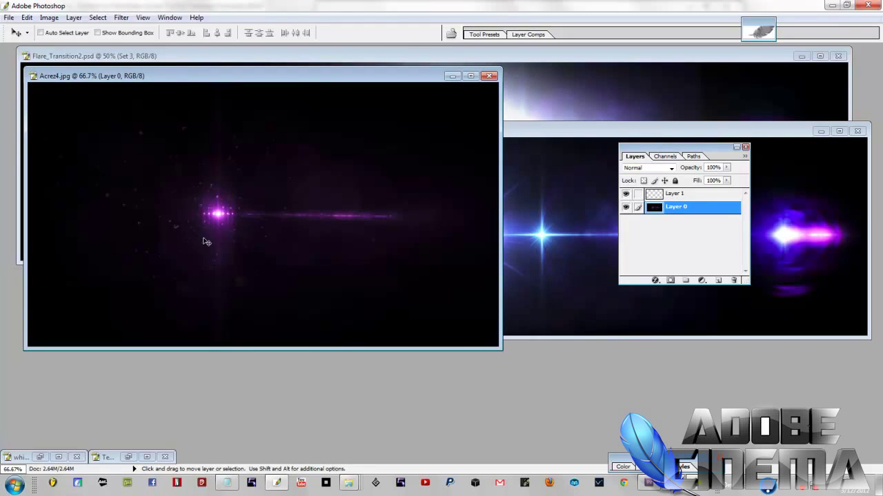
Copy the Acrez4 flare into Flare_Transition.psd, set it to Screen blending and align it with the small star flare beside the centre
left_click_drag(231, 216, 524, 245)
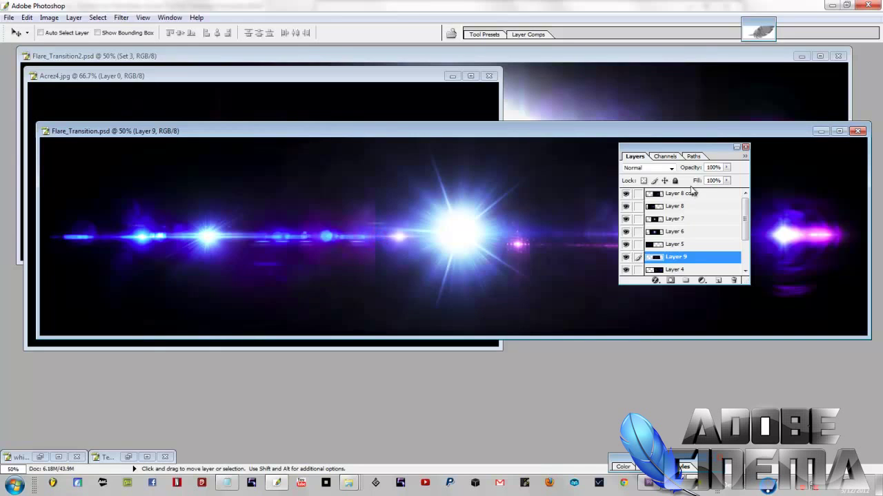
left_click(670, 170)
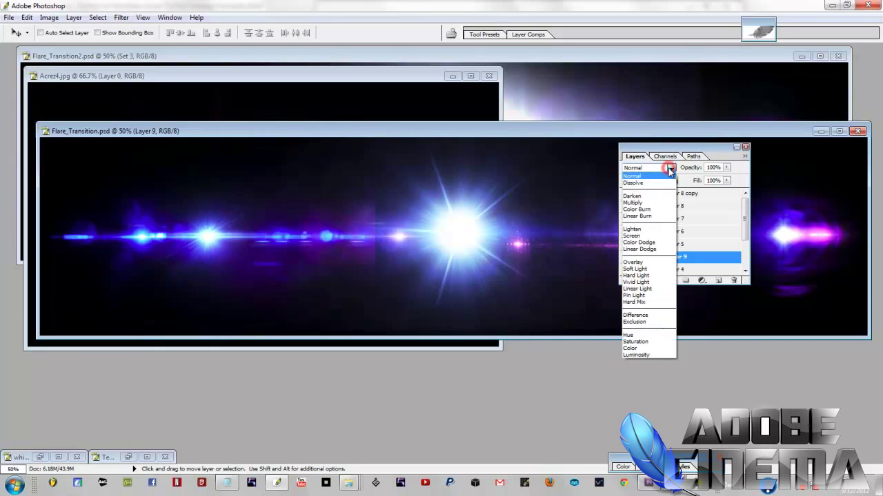
left_click(632, 239)
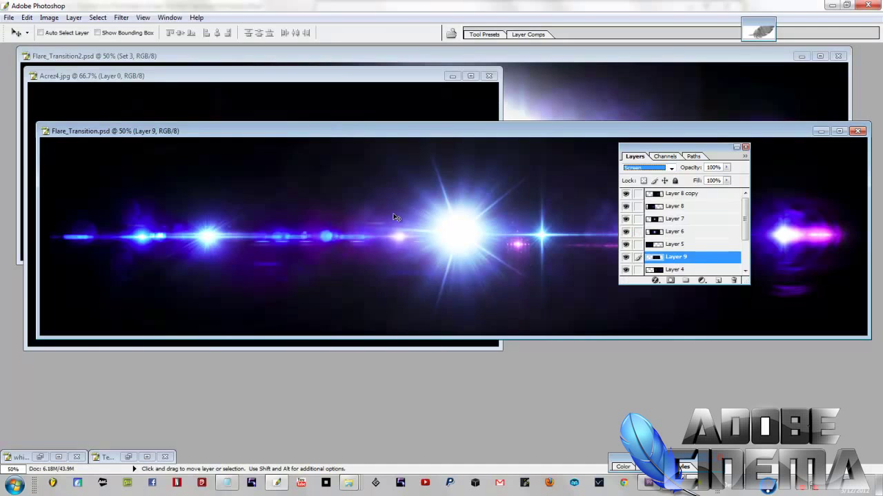
left_click_drag(524, 257, 550, 248)
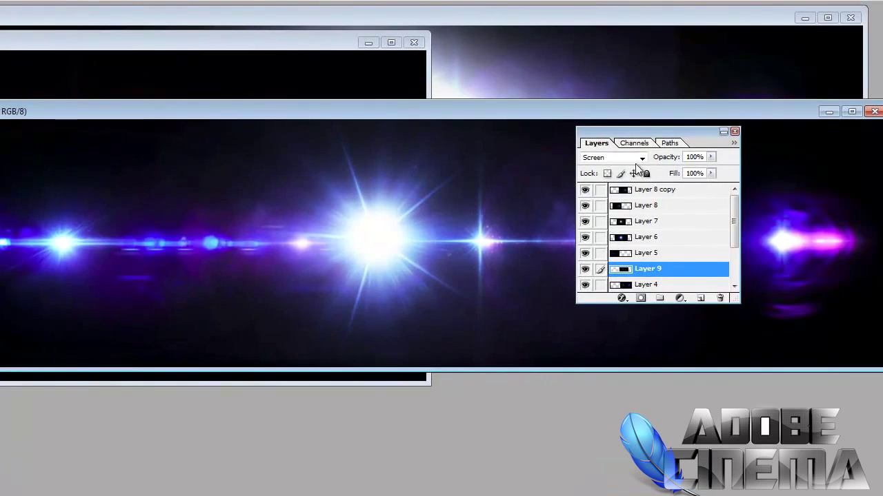
double_click(637, 130)
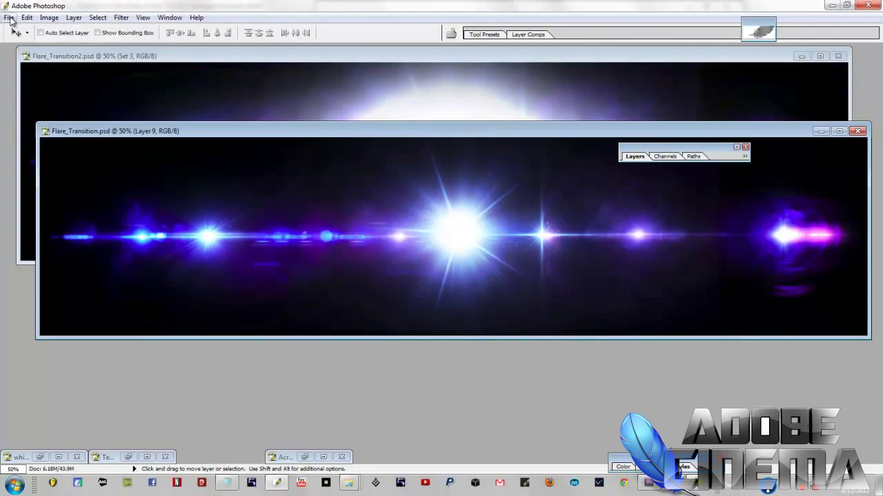
left_click(9, 18)
left_click(31, 145)
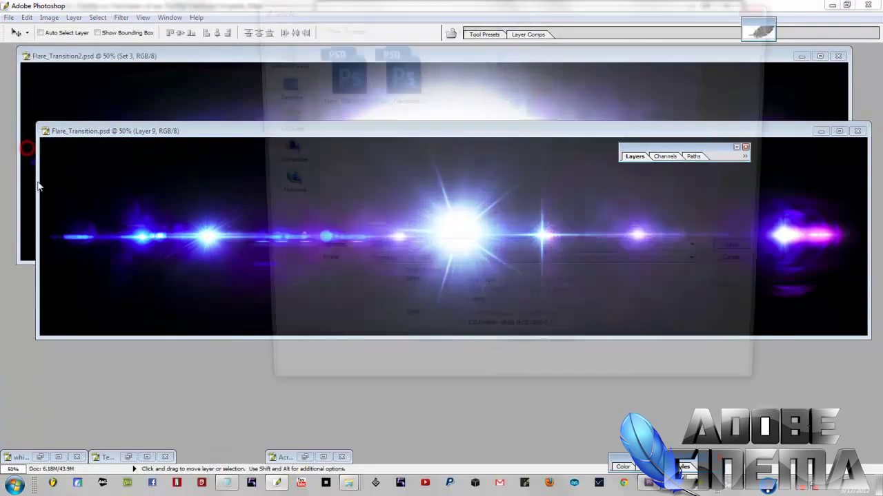
left_click(679, 269)
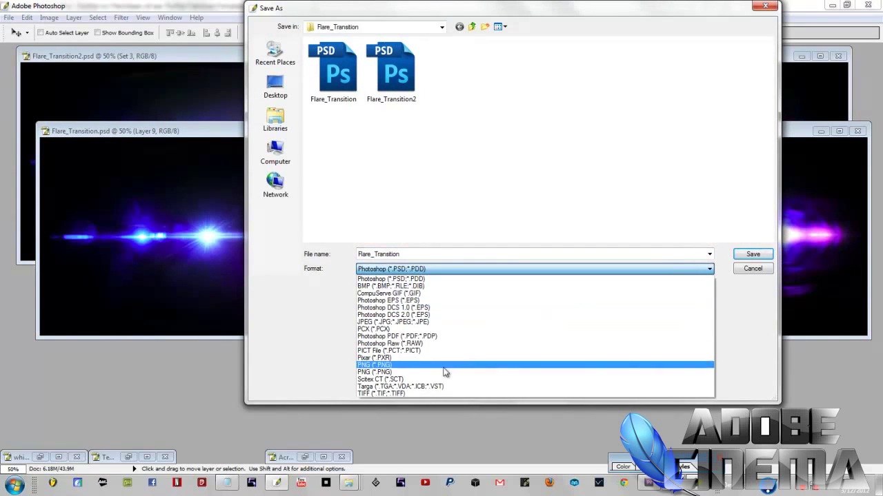
left_click(412, 367)
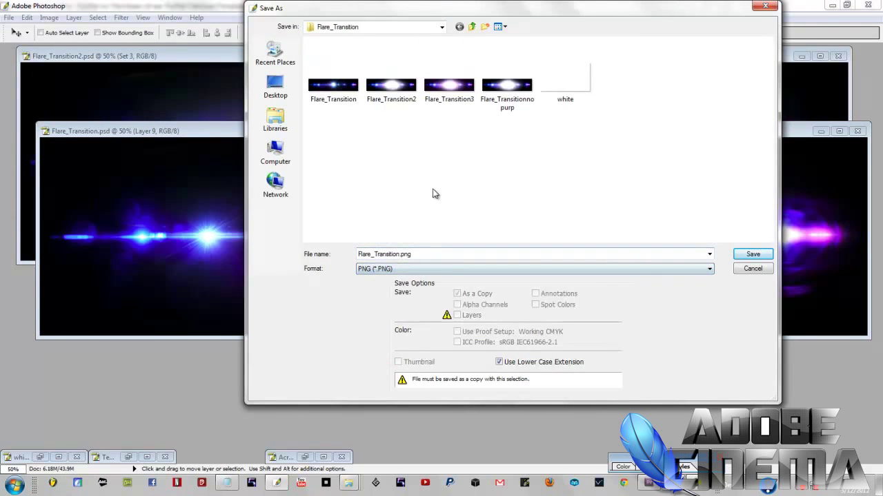
left_click(751, 269)
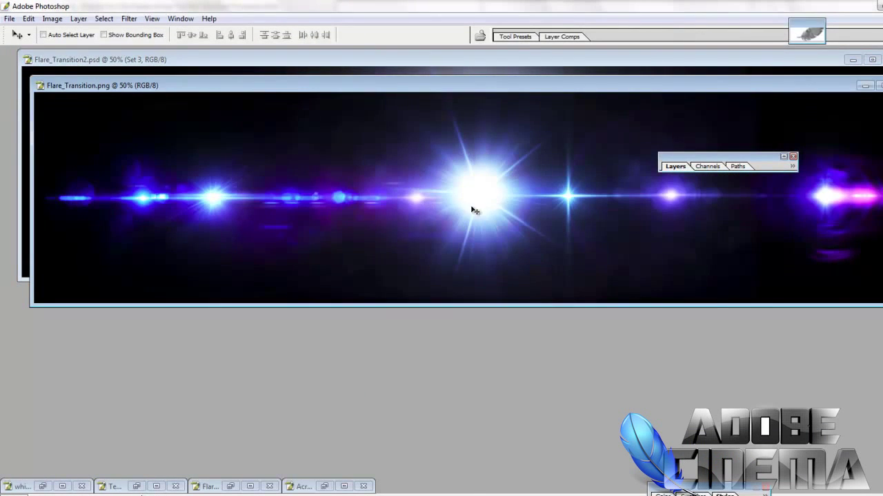
Add an empty layer and a layer set above the Background in Flare_Transition.png
left_click_drag(523, 85, 524, 152)
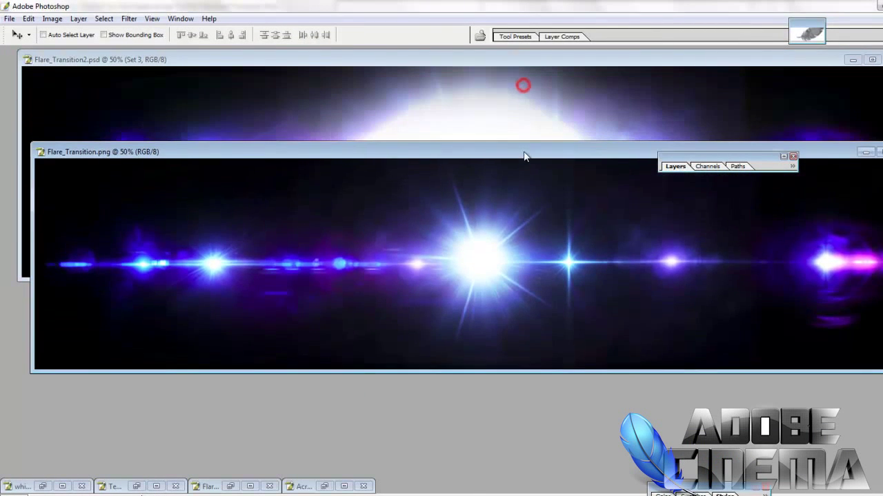
left_click(785, 157)
left_click(746, 241)
left_click_drag(780, 245, 818, 355)
left_click(752, 351)
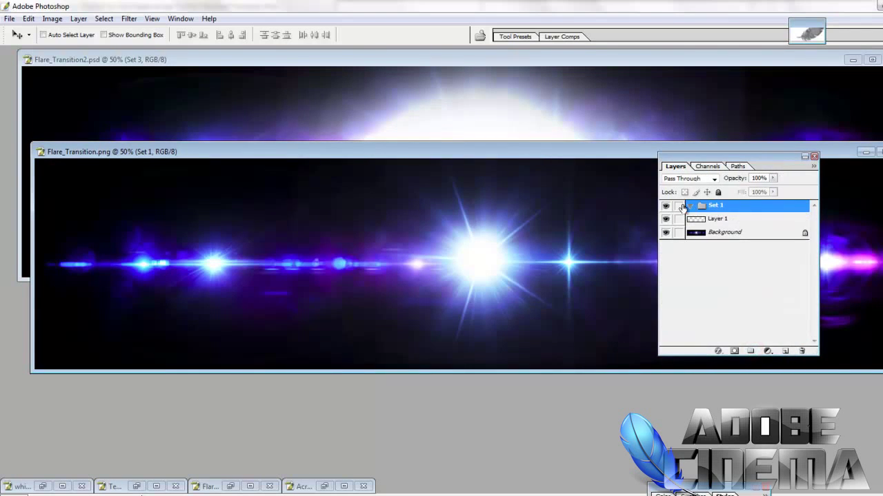
Close Flare_Transition.png without saving its changes
double_click(713, 157)
key("ctrl+w")
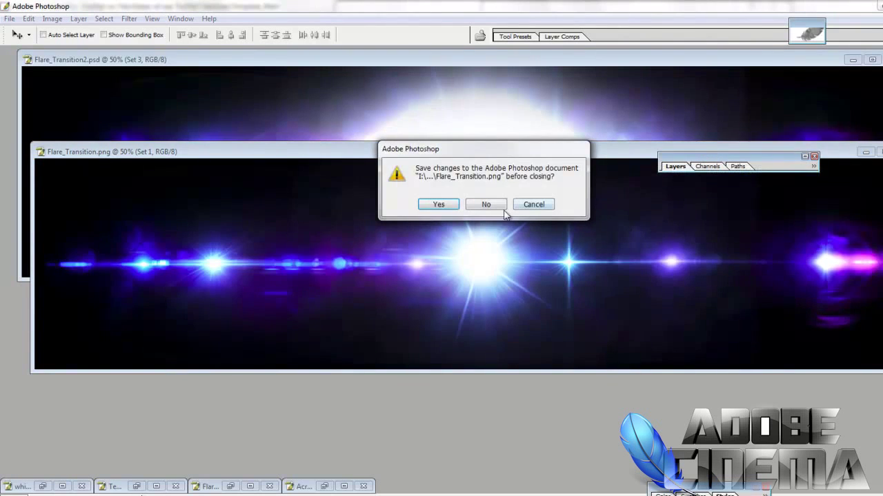
left_click(494, 203)
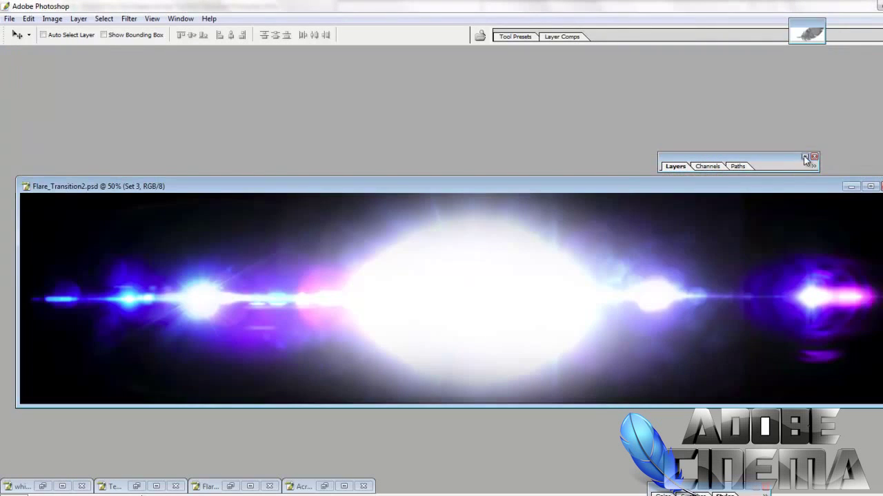
Expand Set 3 in Flare_Transition2.psd and hide the White Overlay FX and White Middle sets
left_click(805, 158)
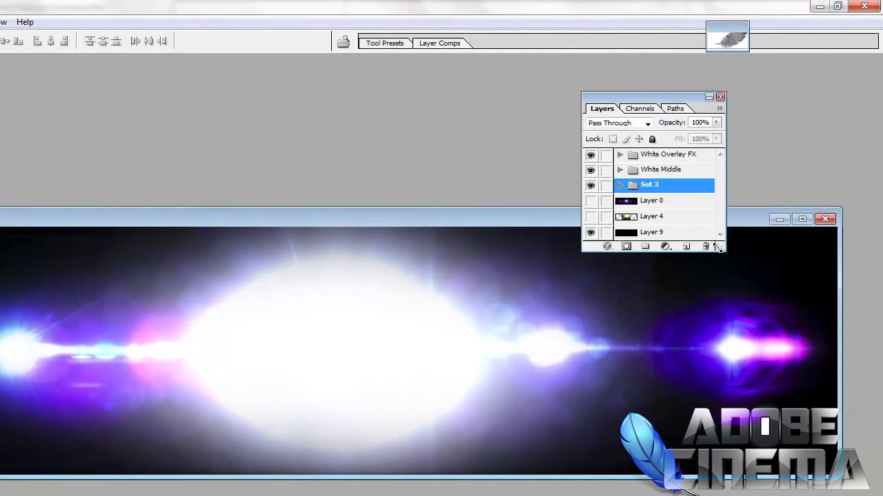
left_click_drag(717, 248, 774, 367)
left_click(618, 185)
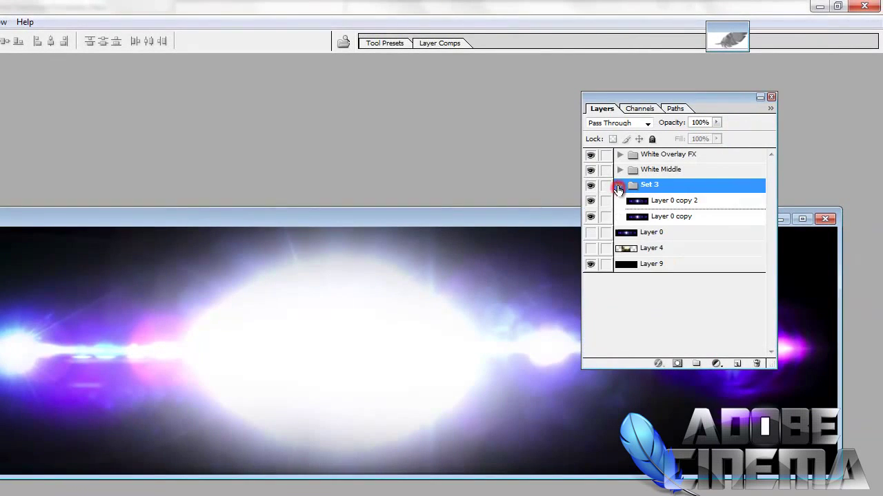
left_click(591, 155)
left_click(590, 168)
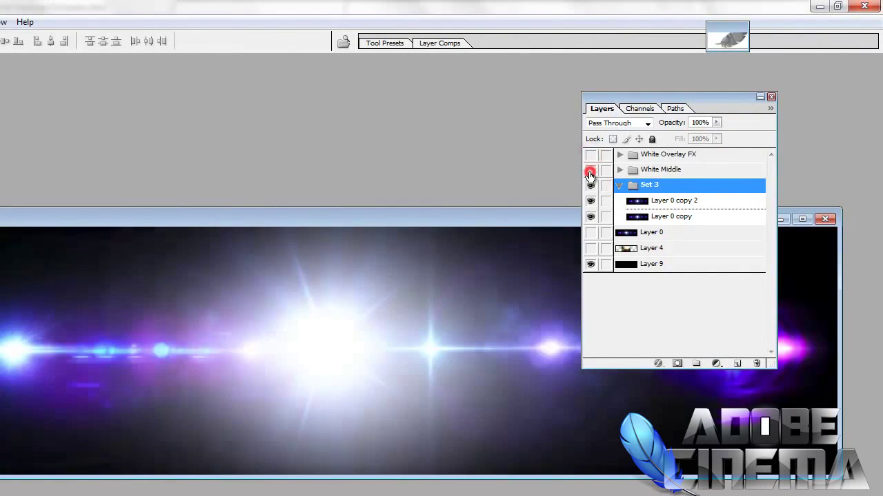
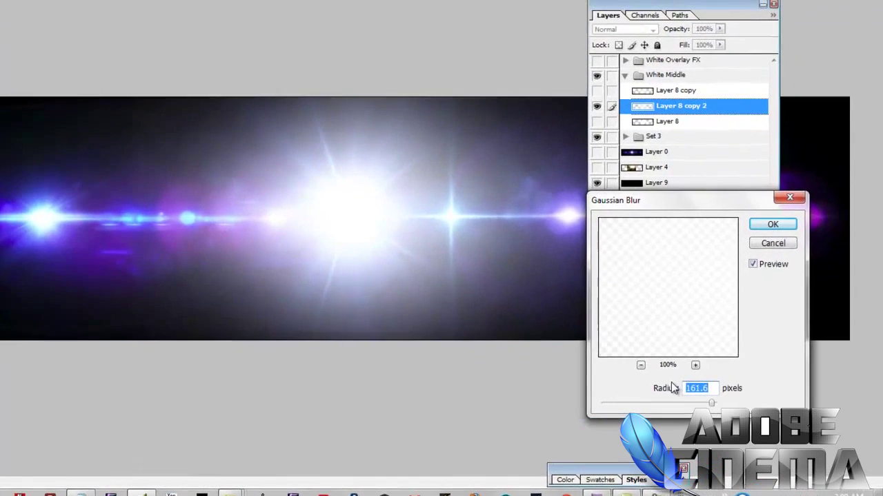
Try Gaussian Blur radii of 30.7 and 125.8 pixels on the white shape in Layer 8 copy 2
left_click(710, 388)
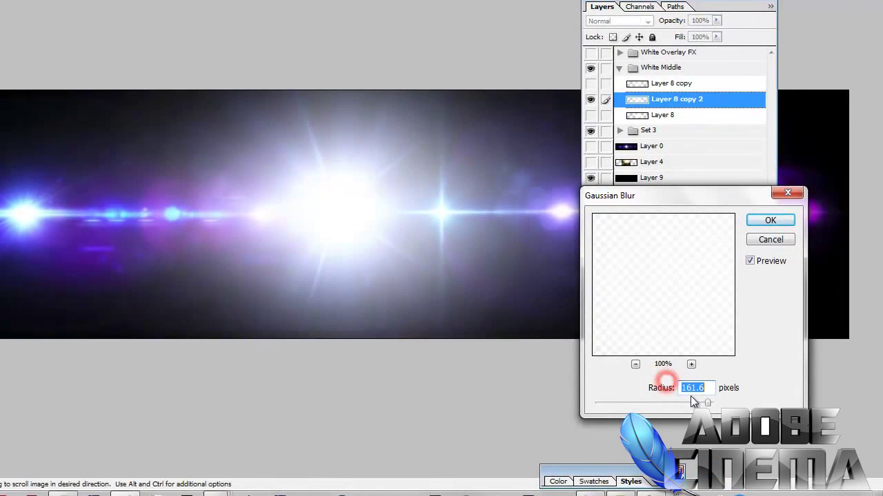
left_click_drag(708, 402, 655, 412)
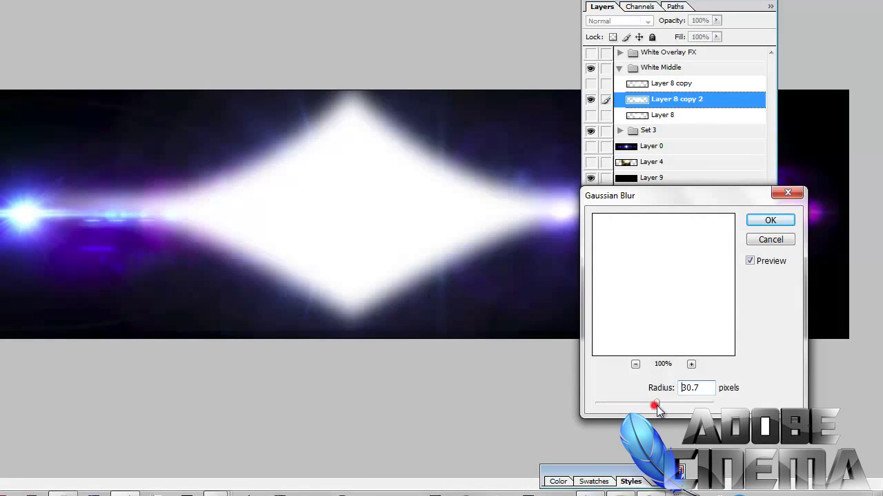
left_click_drag(679, 405, 702, 405)
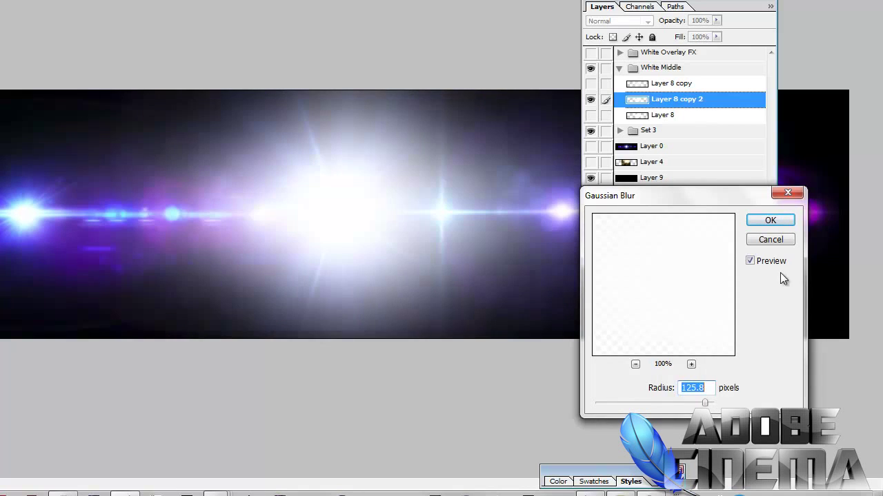
left_click(777, 239)
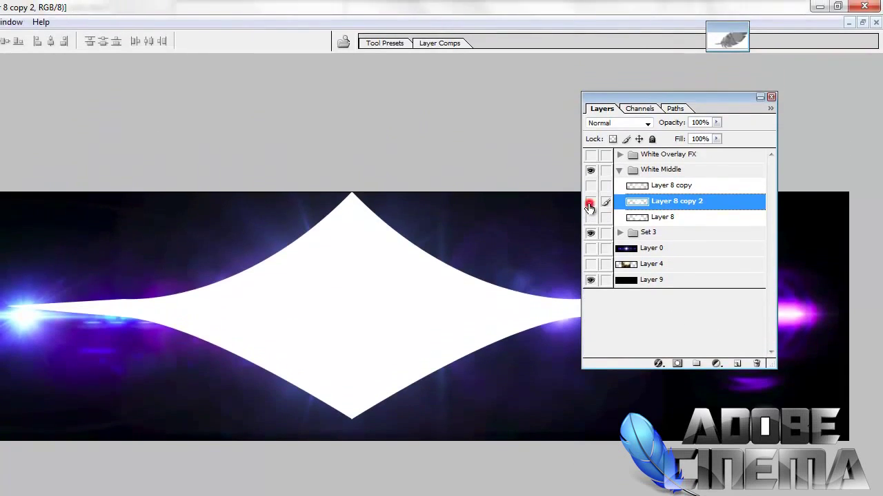
Hide Layer 8 copy 2 and toggle the visibility of Layer 8 copy
left_click(590, 99)
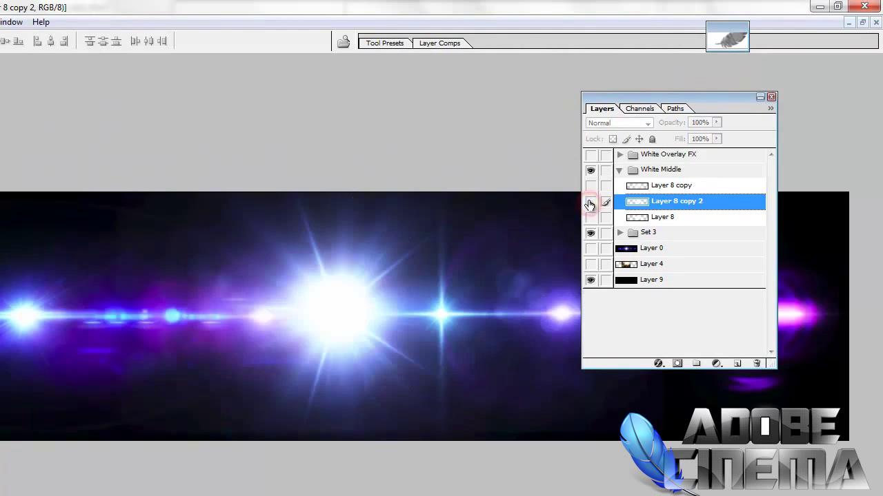
left_click(591, 185)
left_click(590, 185)
Add an empty layer above Layer 8 copy 2 and draw a closed diamond path around the central flare with the Pen tool
left_click(737, 364)
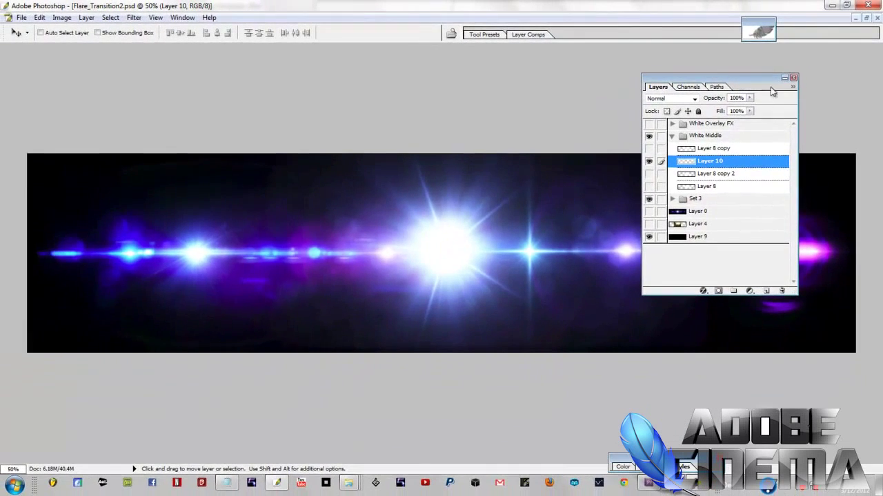
double_click(757, 27)
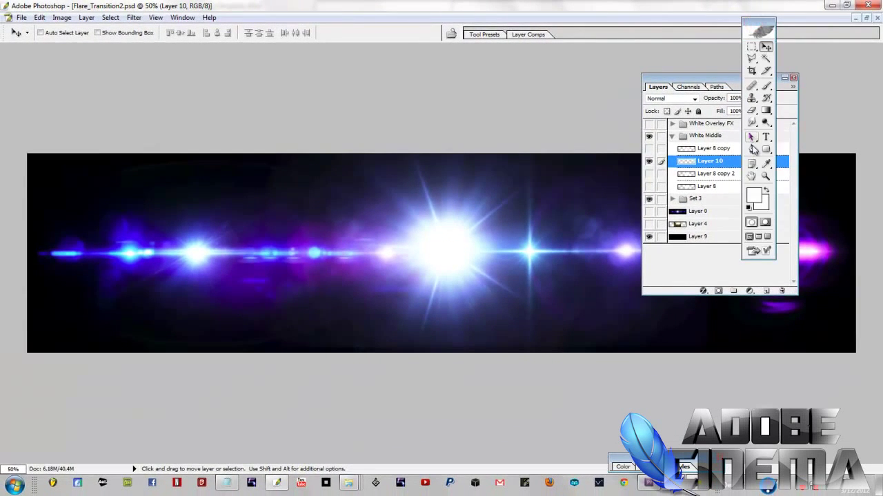
left_click(751, 149)
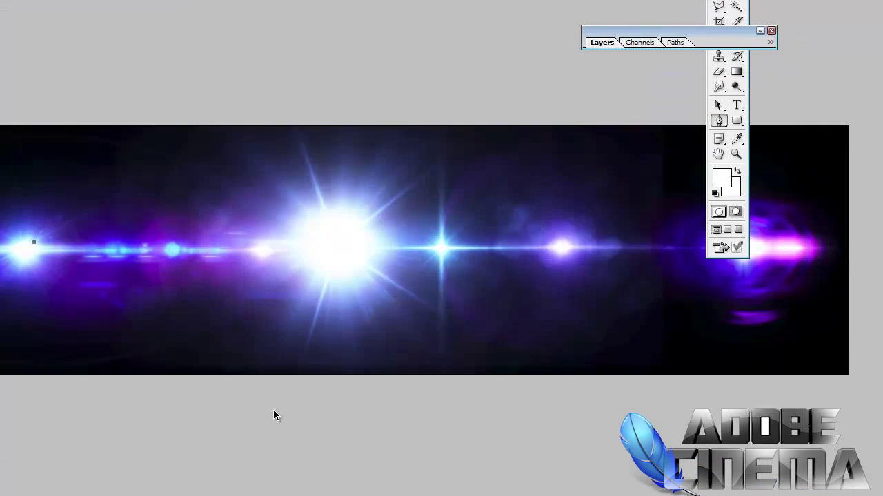
left_click(339, 118)
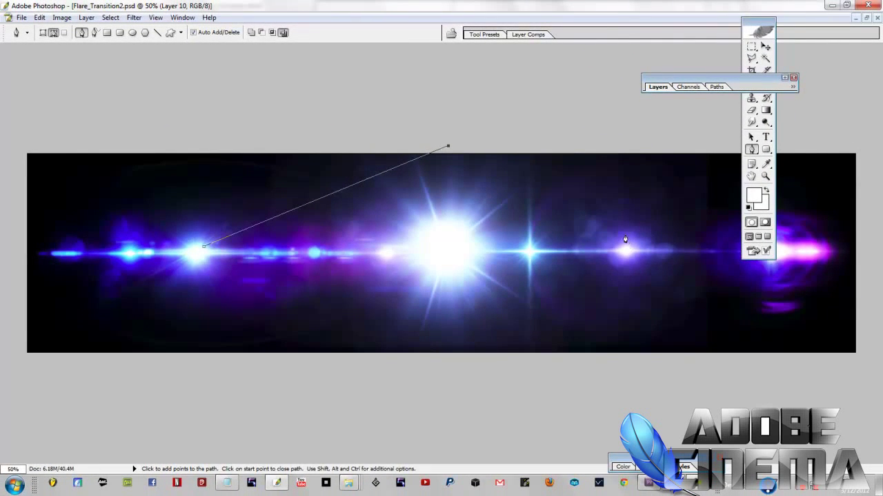
left_click(665, 246)
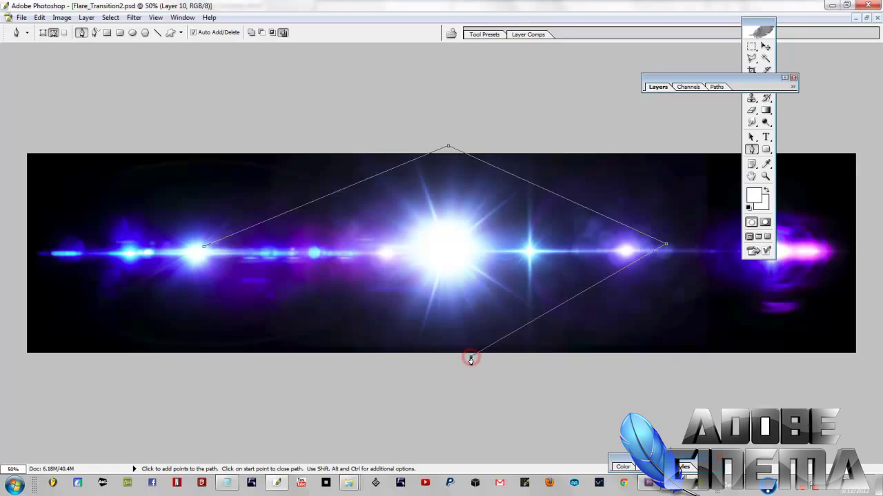
left_click(202, 249)
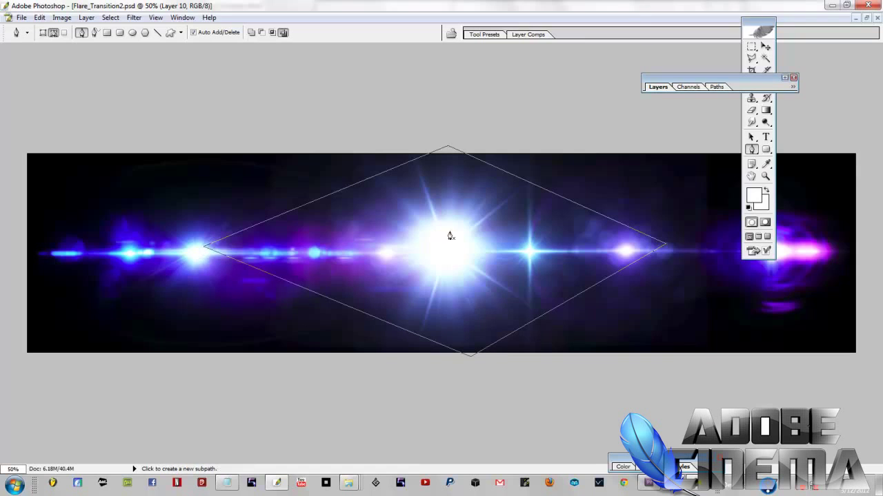
Convert the diamond path into a new anti-aliased selection with a feather radius of 0 pixels
right_click(464, 248)
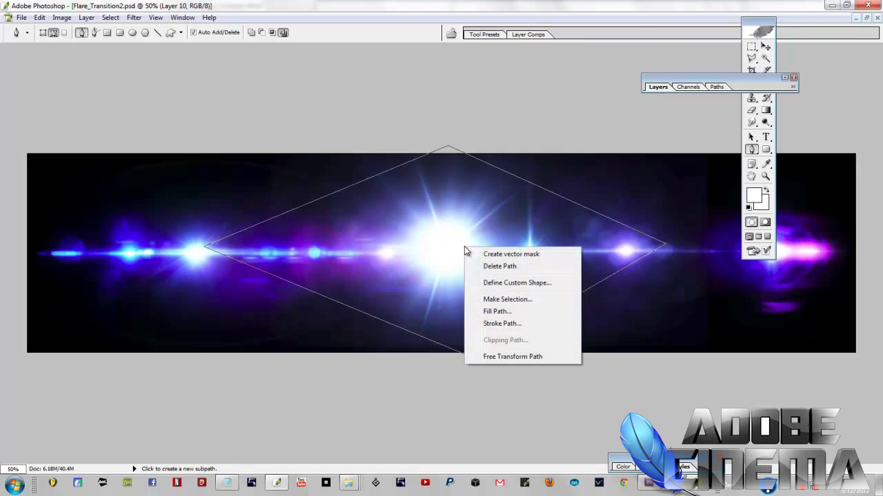
left_click(497, 302)
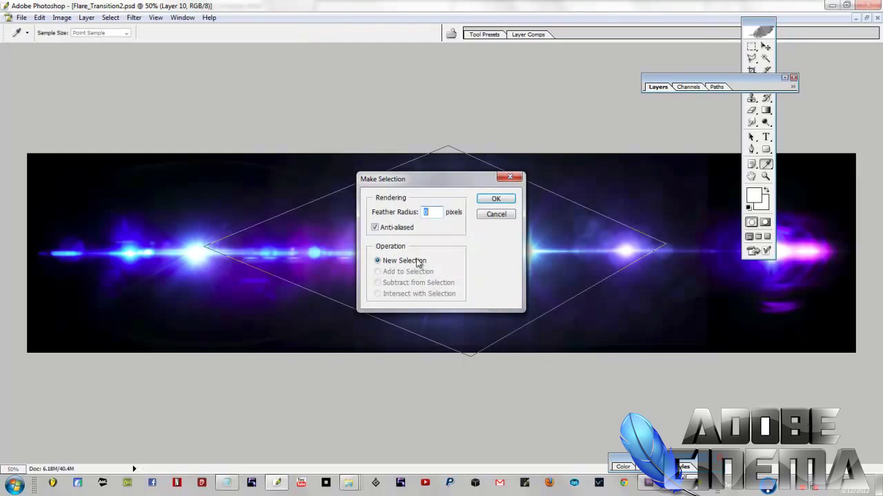
left_click(494, 200)
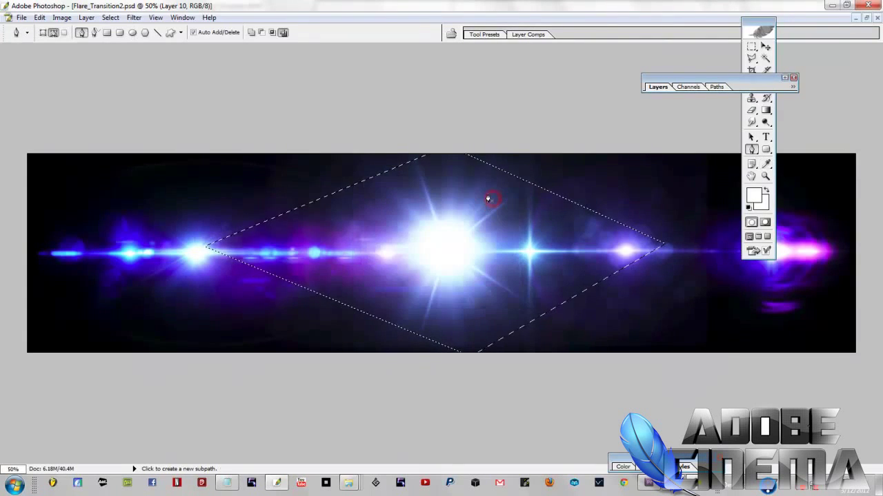
Fill the diamond selection on Layer 10 with white and deselect it
left_click(794, 76)
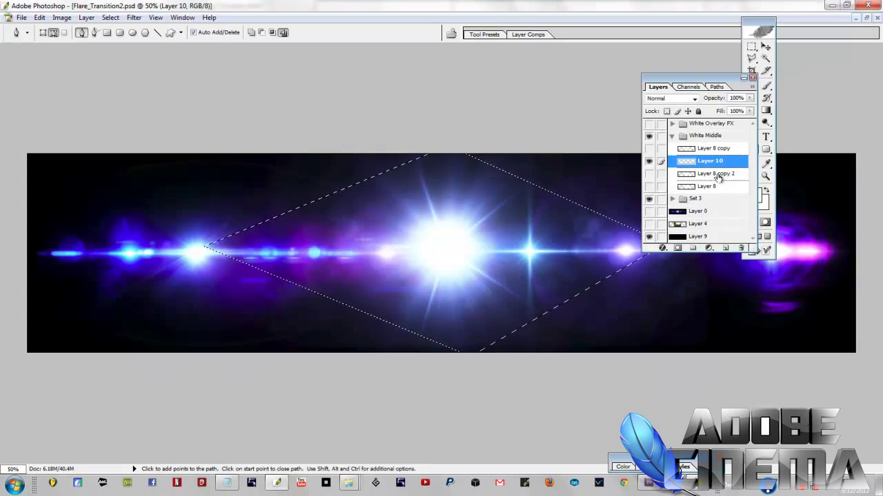
left_click(40, 17)
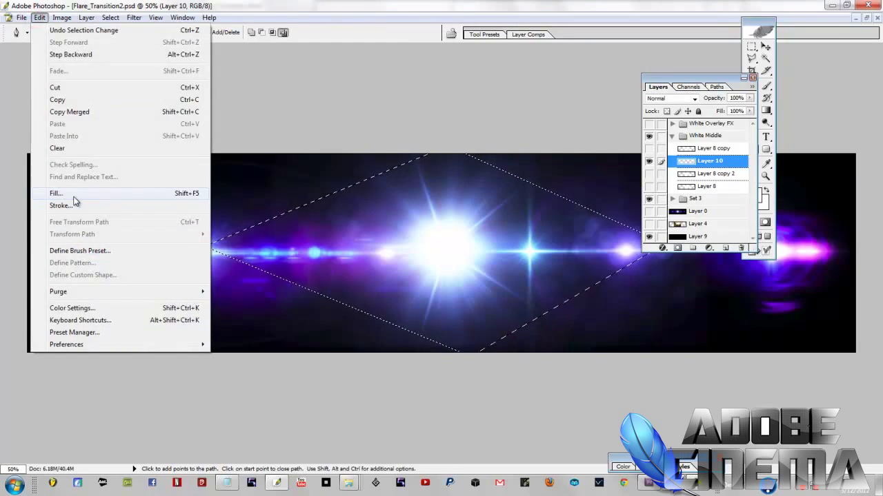
left_click(74, 198)
left_click(476, 208)
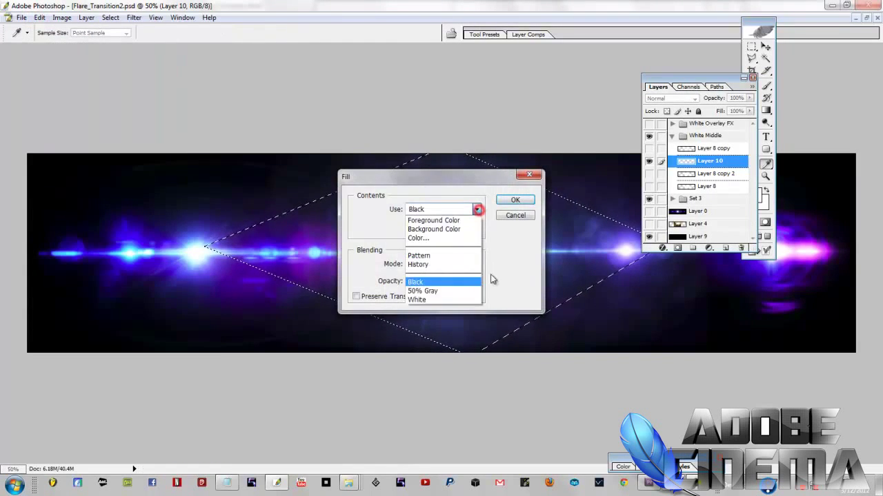
left_click(435, 301)
left_click(515, 200)
key("p")
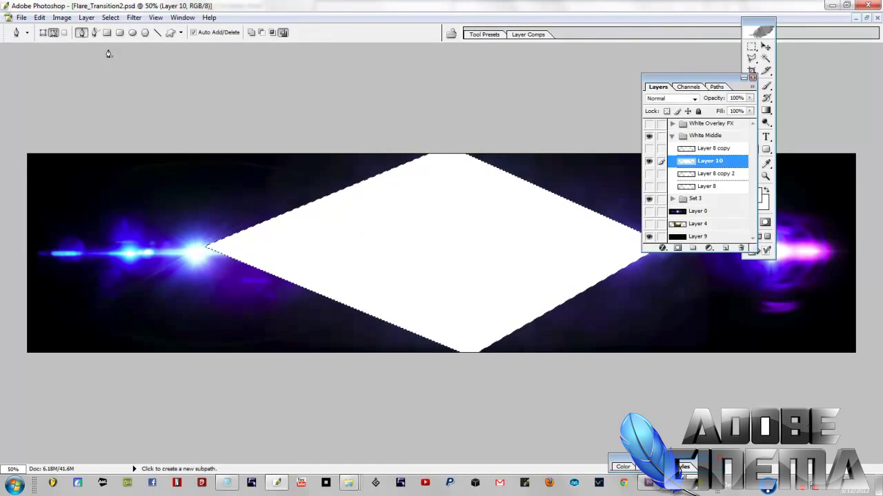
left_click(111, 17)
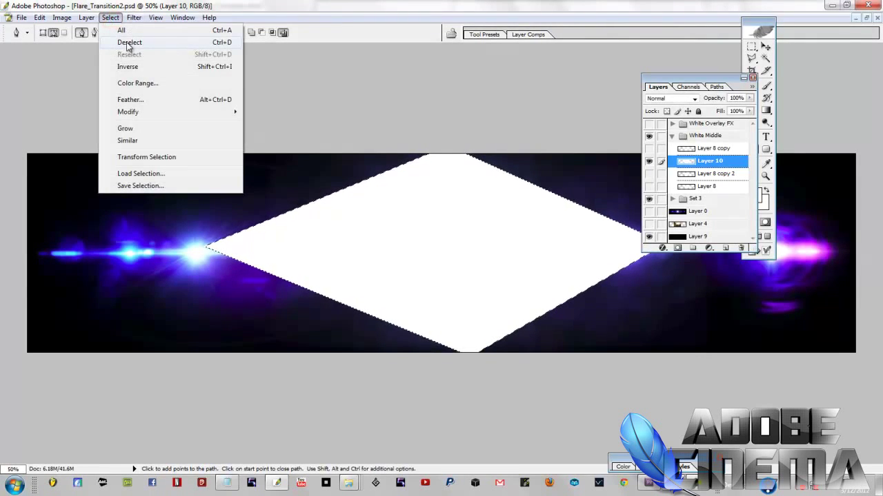
left_click(128, 43)
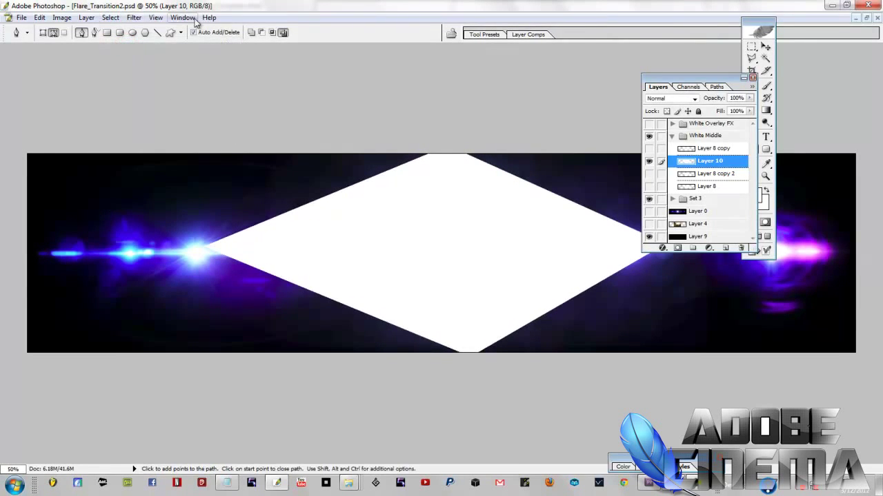
Try a Gaussian Blur with a radius of 161.6 pixels on the white diamond
left_click(134, 17)
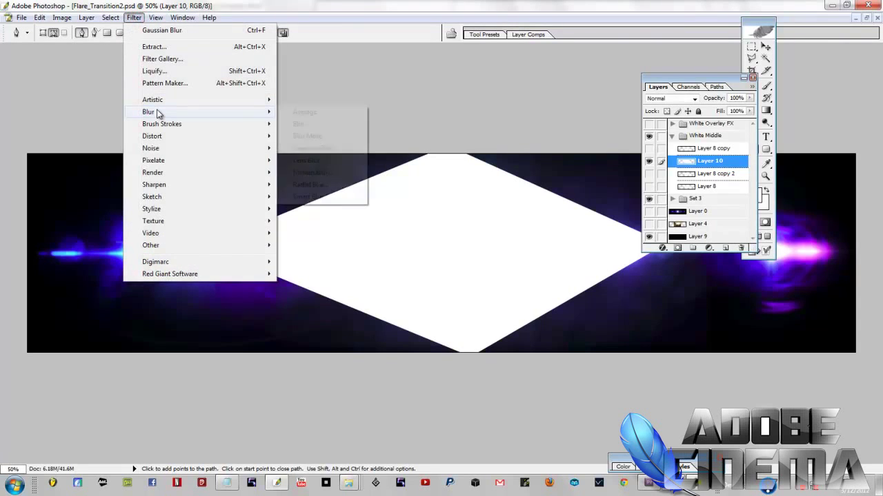
left_click(314, 149)
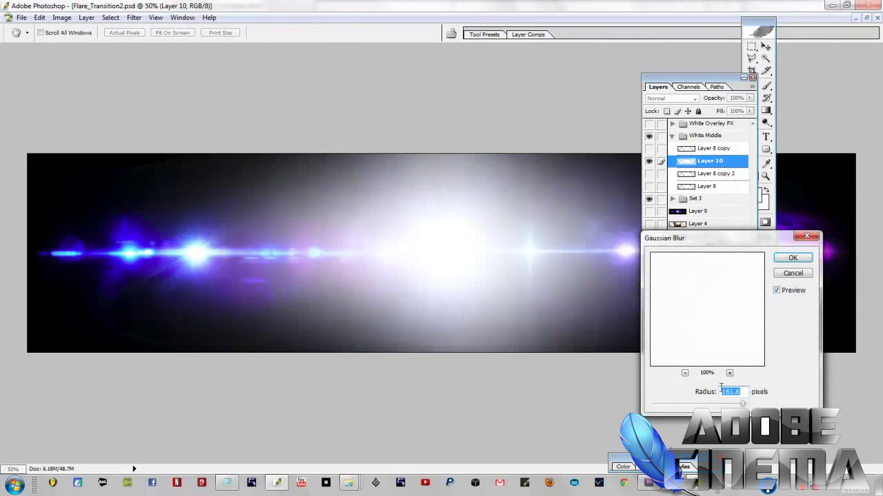
left_click(793, 274)
Delete the white diamond layer, Layer 10, and collapse the White Middle set
key("v")
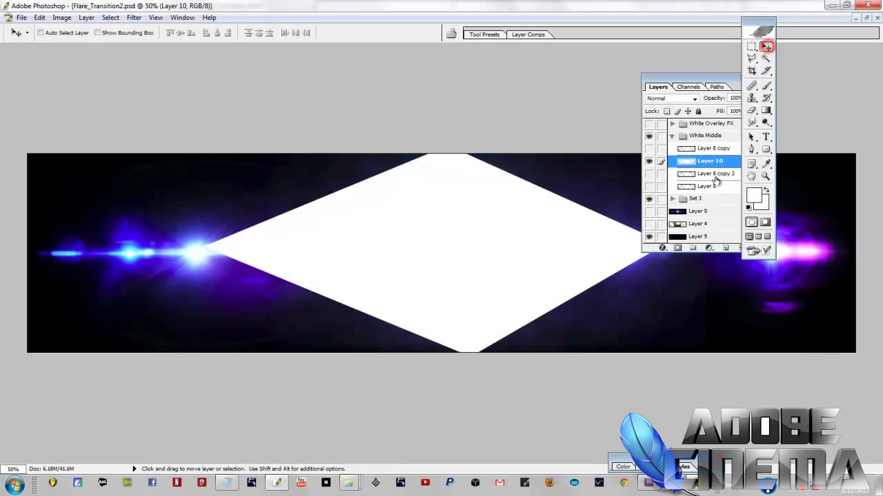
left_click_drag(717, 163, 675, 176)
left_click_drag(740, 246, 741, 247)
left_click(673, 137)
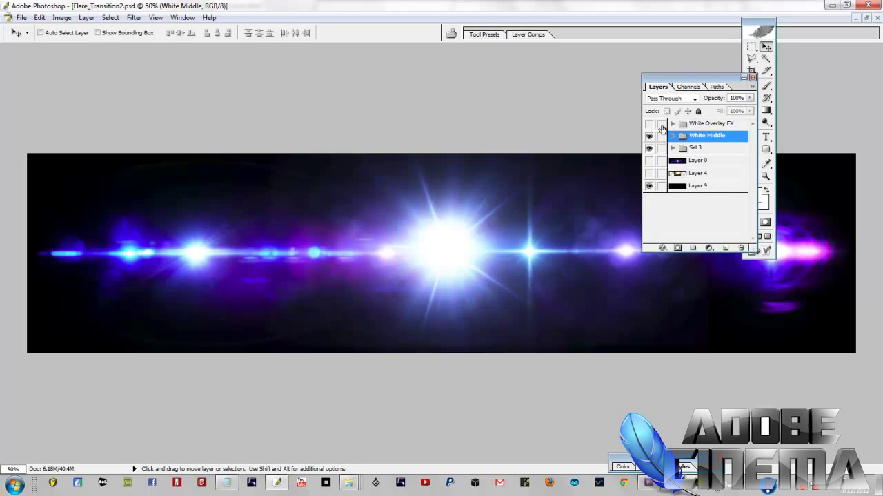
Show and expand the White Overlay FX set, and set its Layer 2 copy 2 to Normal blending
left_click(649, 124)
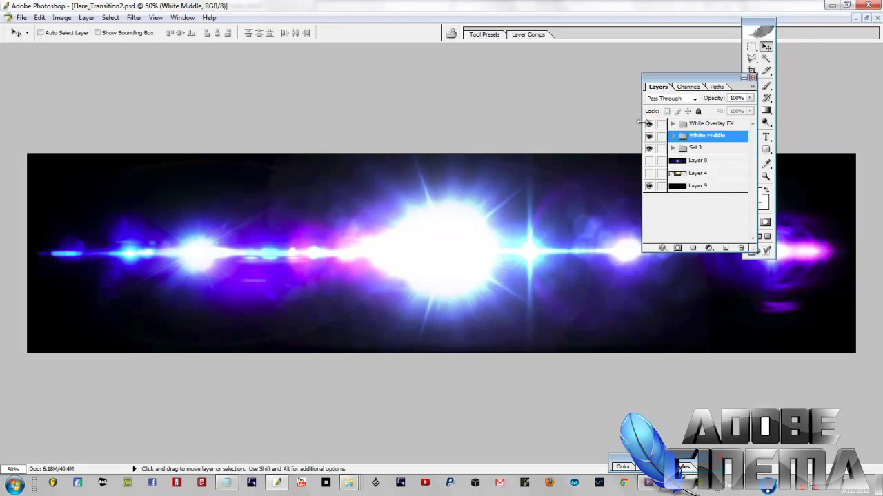
left_click(673, 124)
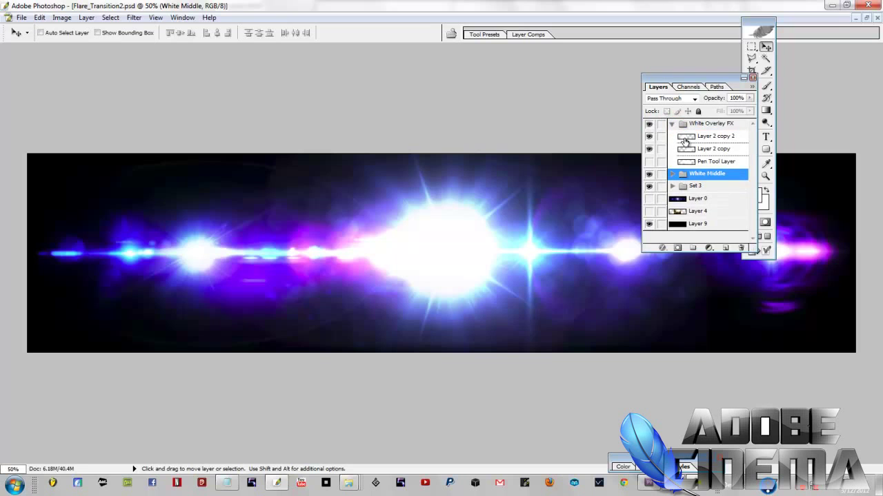
left_click(685, 137)
left_click(693, 98)
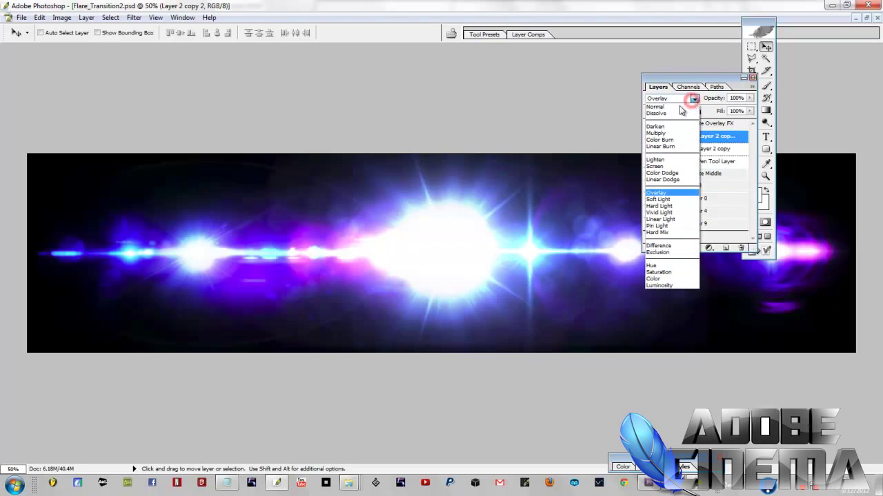
left_click(664, 98)
Set Layer 2 copy in the White Overlay FX set to Normal blending
left_click(694, 151)
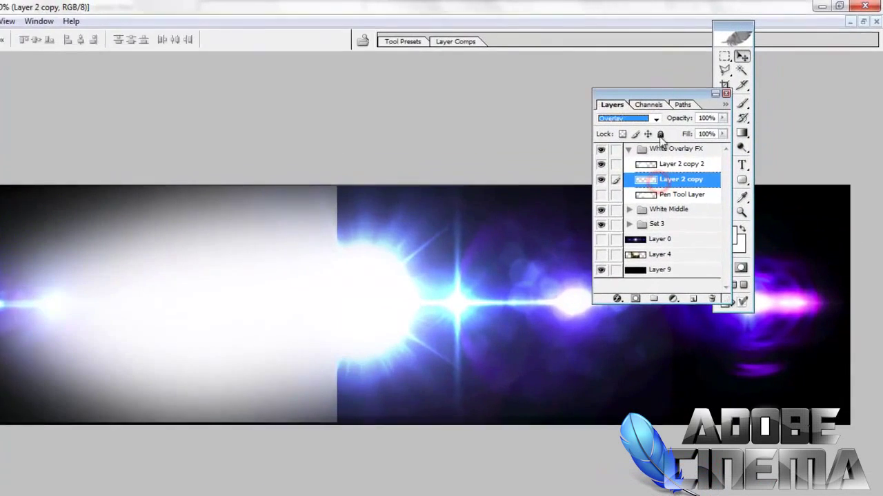
left_click(694, 98)
left_click(666, 104)
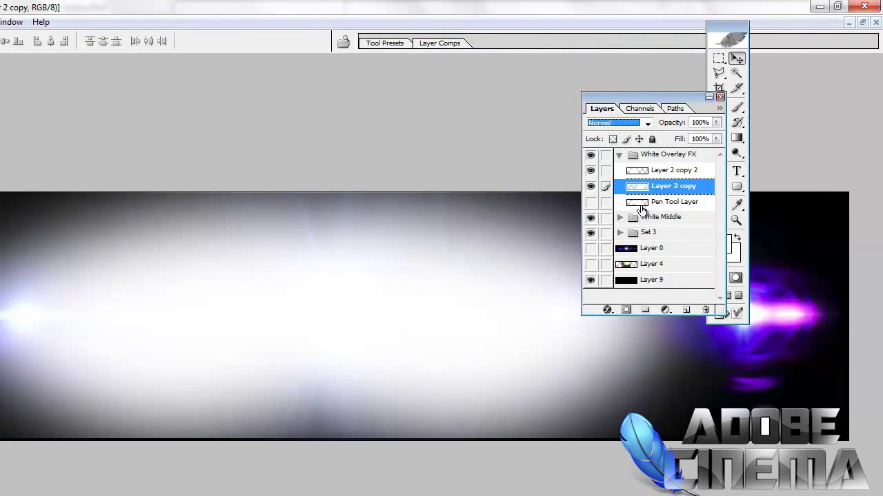
Hide both Layer 2 copies in the White Overlay FX set, and show and select the Pen Tool Layer
left_click(590, 186)
left_click(590, 202)
left_click(631, 201)
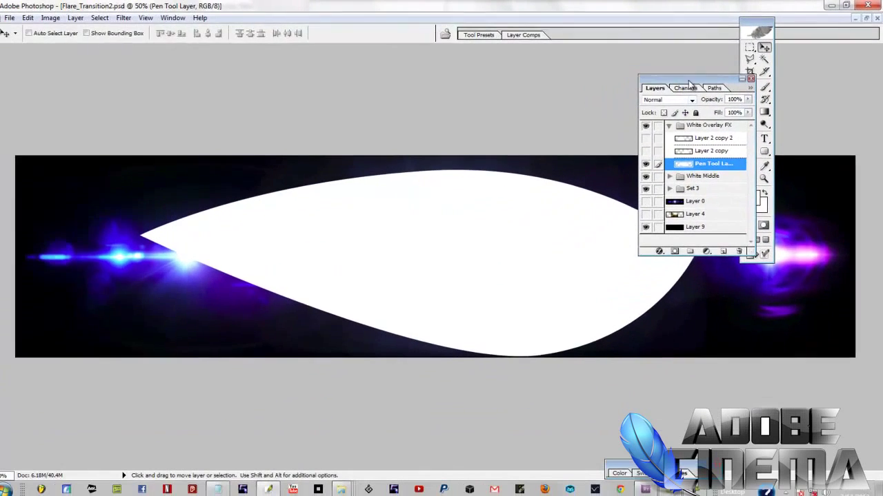
left_click_drag(689, 84, 771, 74)
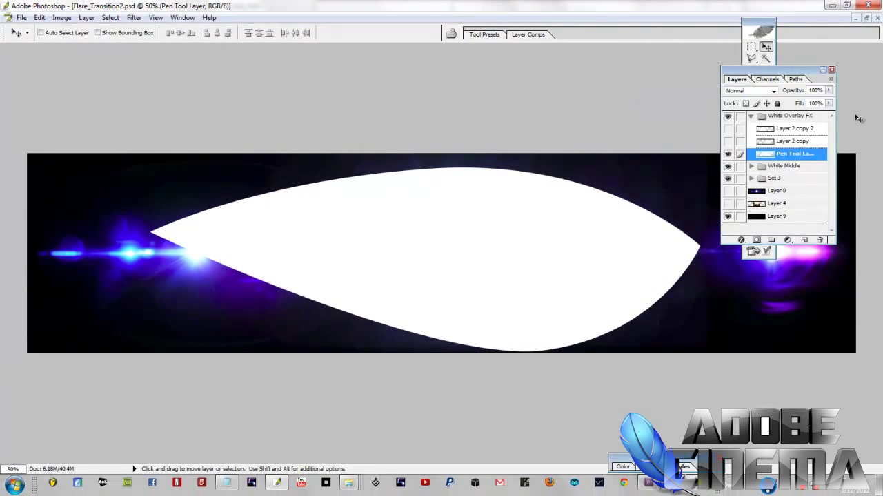
Draw a closed curved path with the Pen tool, roughly following the outline of the white leaf shape
double_click(768, 23)
double_click(762, 31)
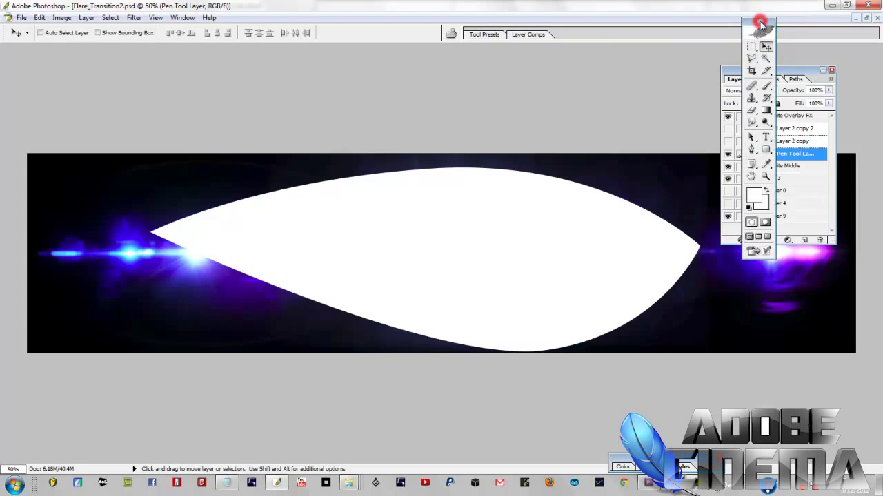
left_click(750, 150)
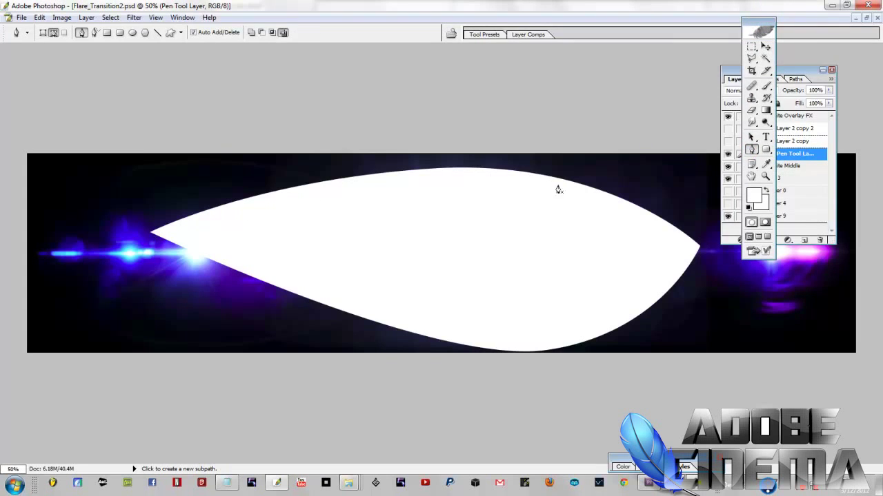
left_click(140, 207)
left_click_drag(483, 164, 537, 173)
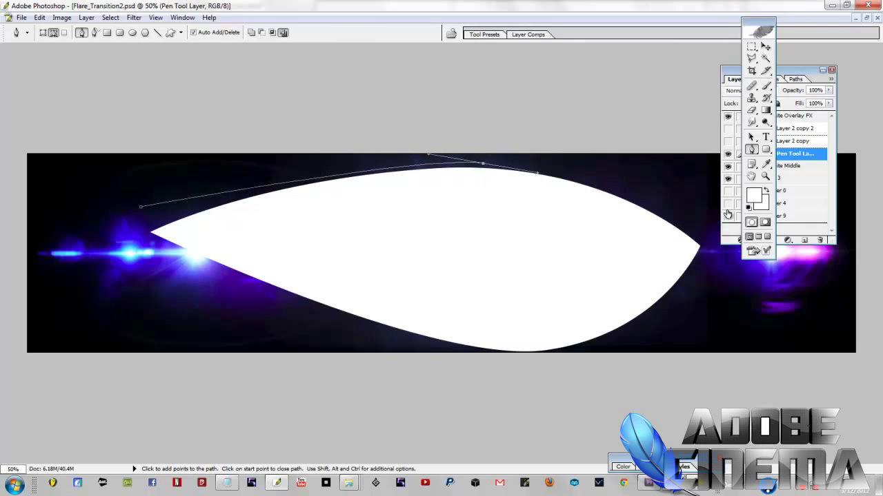
left_click(704, 245)
left_click_drag(508, 350, 355, 291)
left_click(141, 206)
Convert the leaf-shaped path into a selection and deselect it
right_click(409, 241)
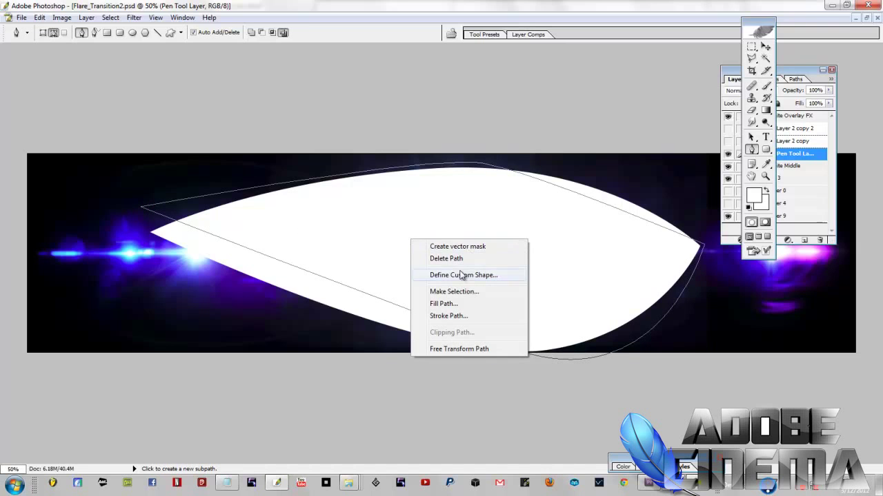
left_click(455, 292)
left_click(500, 200)
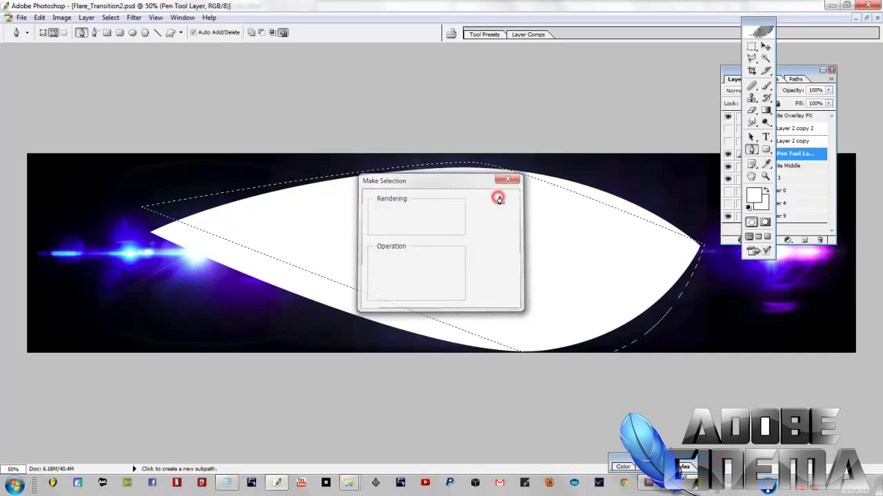
left_click(110, 18)
left_click(128, 38)
Marquee-select the right half of the white leaf shape, duplicate the Pen Tool Layer and hide the original
left_click(751, 47)
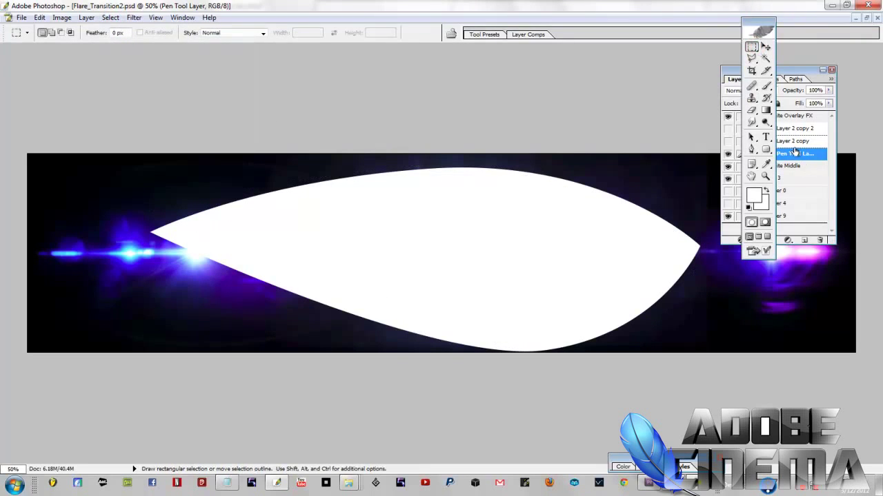
left_click(790, 71)
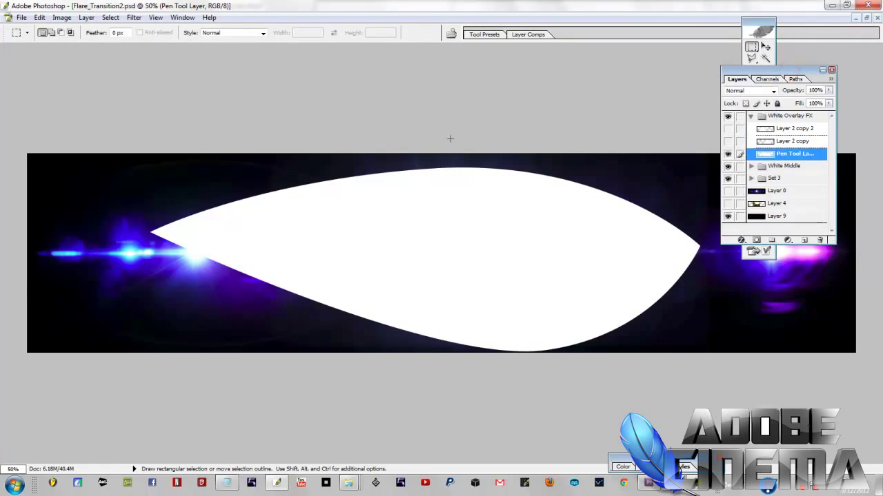
left_click_drag(625, 305, 730, 355)
left_click_drag(790, 156, 804, 240)
left_click(728, 166)
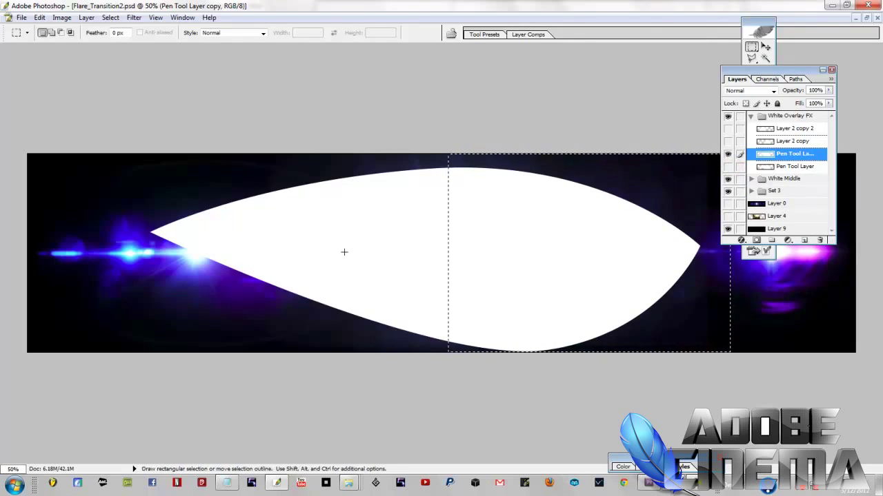
Delete the selected right half of the white shape on the Pen Tool Layer copy and deselect
key("Delete")
left_click(110, 18)
left_click(123, 39)
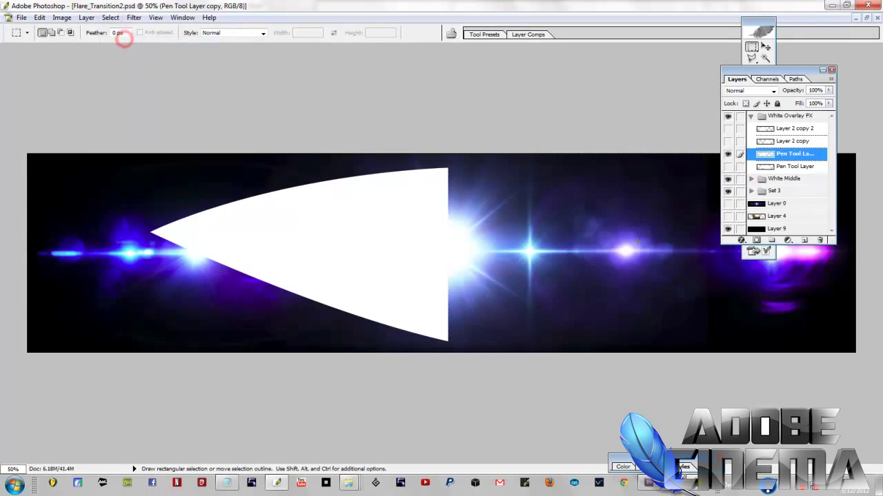
Soften the remaining left half of the white shape with a Gaussian Blur
left_click(767, 47)
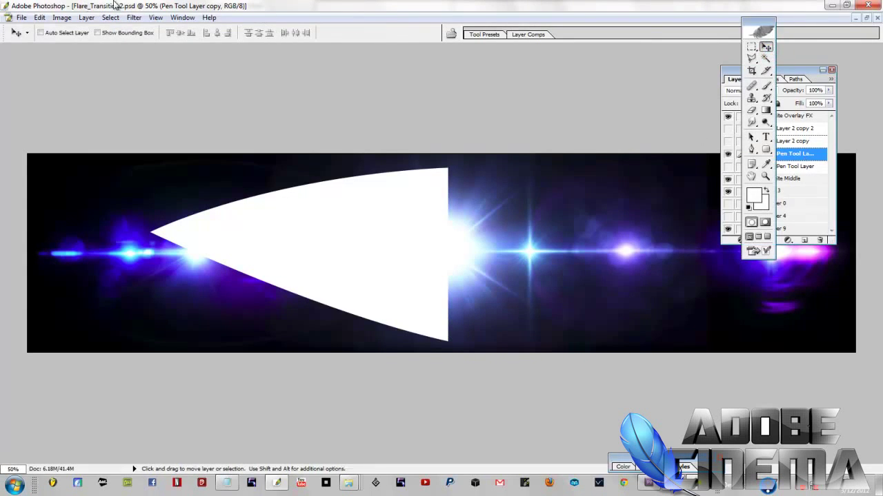
left_click(134, 17)
mouse_move(169, 115)
left_click(310, 148)
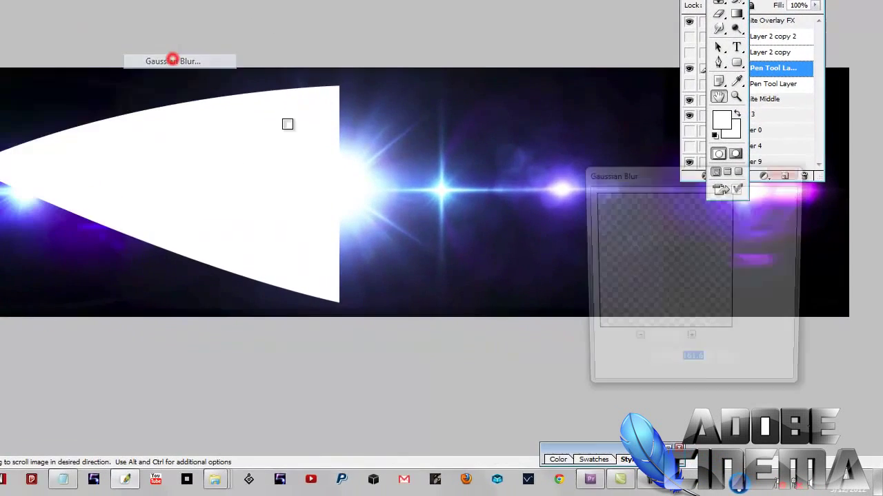
mouse_move(681, 386)
left_mouse_down()
mouse_move(666, 386)
mouse_move(674, 385)
left_mouse_up()
left_click(673, 381)
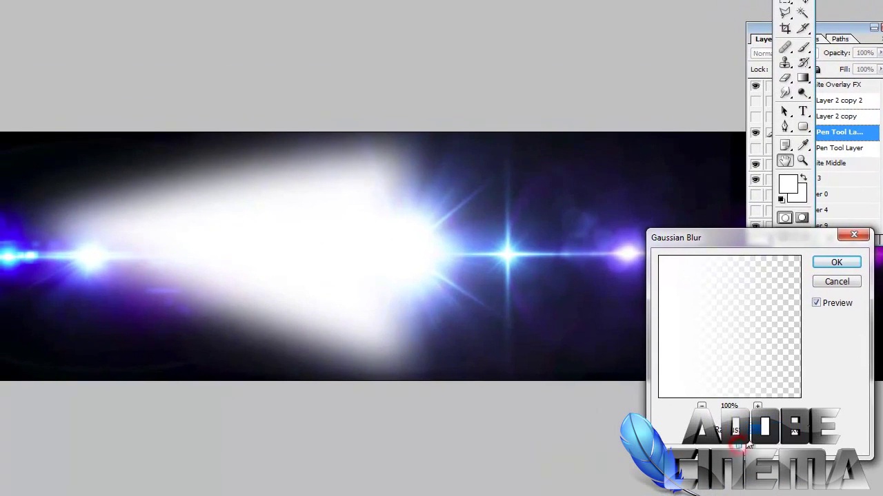
left_click(836, 262)
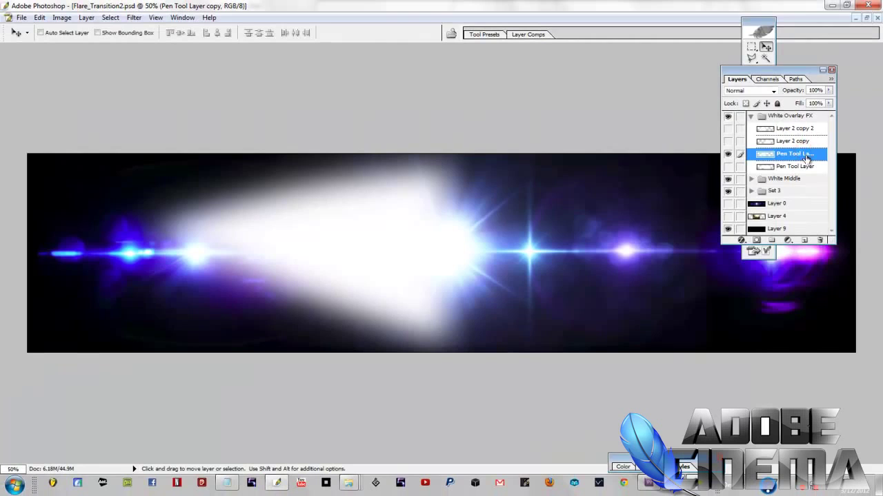
Duplicate the blurred half shape, flip the copy horizontally and move it right to mirror the original
left_click_drag(806, 156, 804, 240)
left_click(48, 21)
mouse_move(55, 235)
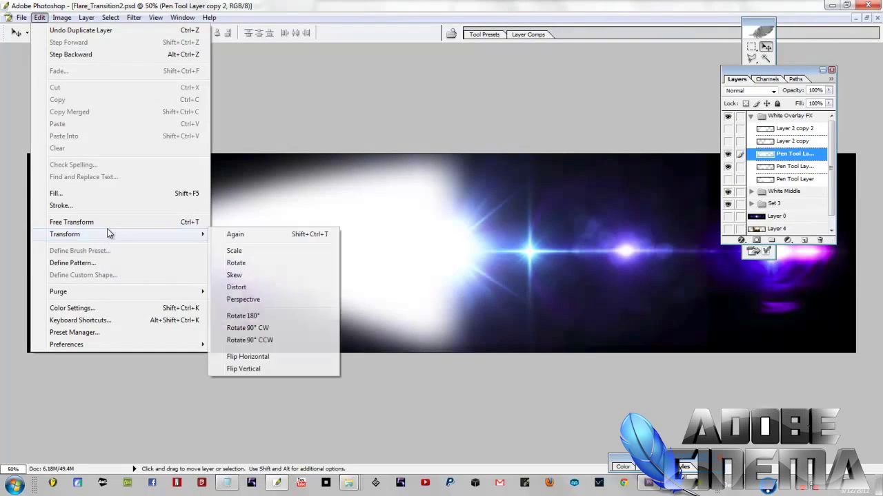
left_click(273, 358)
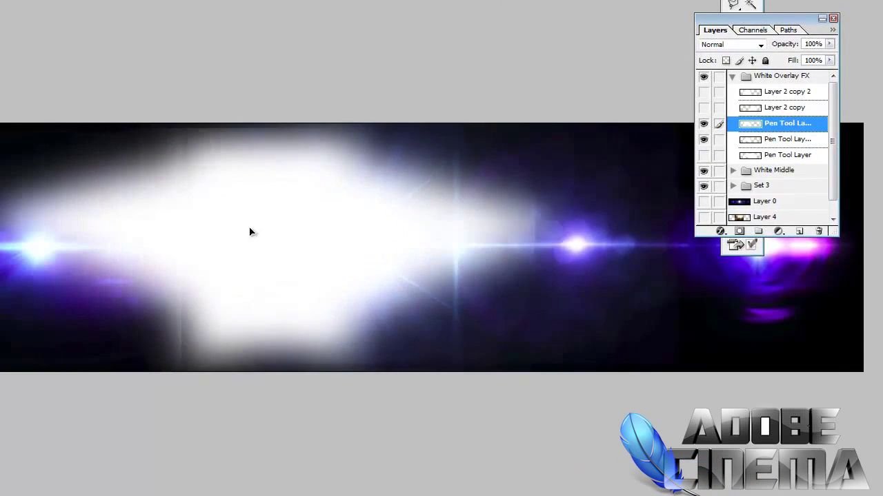
left_click_drag(250, 231, 381, 225)
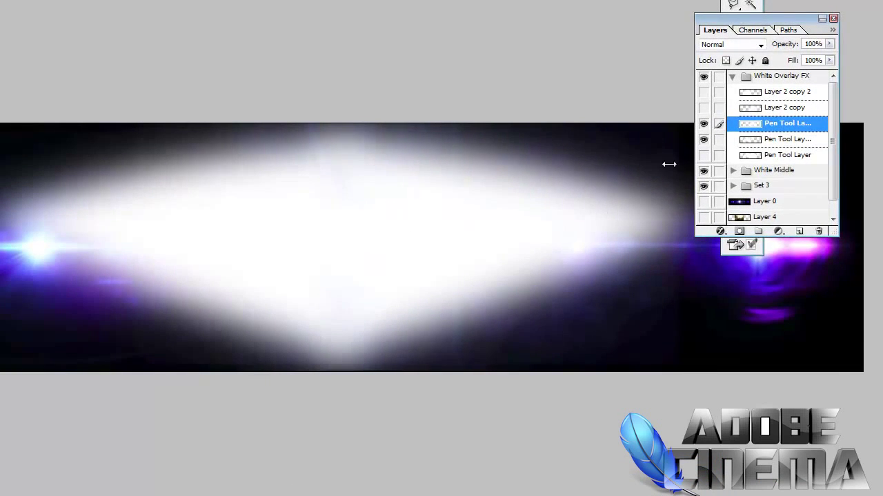
Set both blurred Pen Tool Layer copies to Overlay blending
left_click(761, 47)
left_click(717, 164)
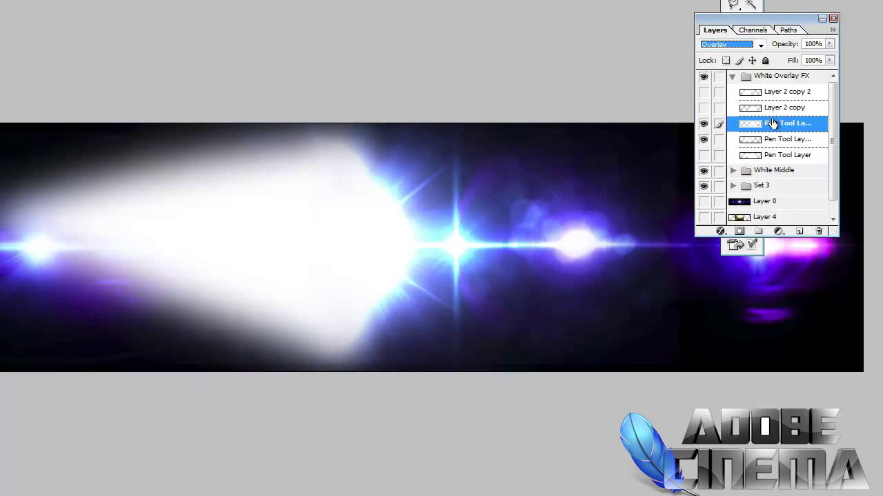
left_click(769, 142)
left_click(760, 44)
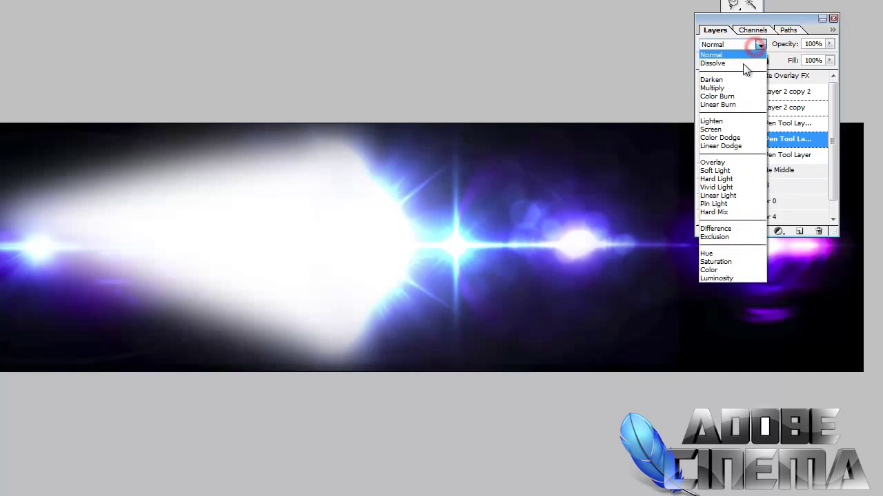
left_click(714, 162)
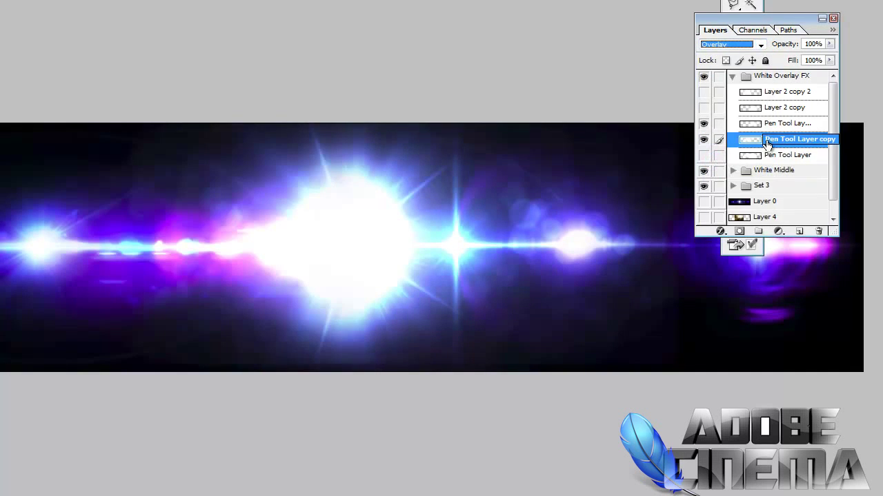
Delete both Pen Tool Layer copies and show Layer 2 copy 2 and Layer 2 copy
left_click_drag(788, 141, 819, 232)
left_click_drag(797, 125, 818, 232)
left_click_drag(705, 95, 703, 107)
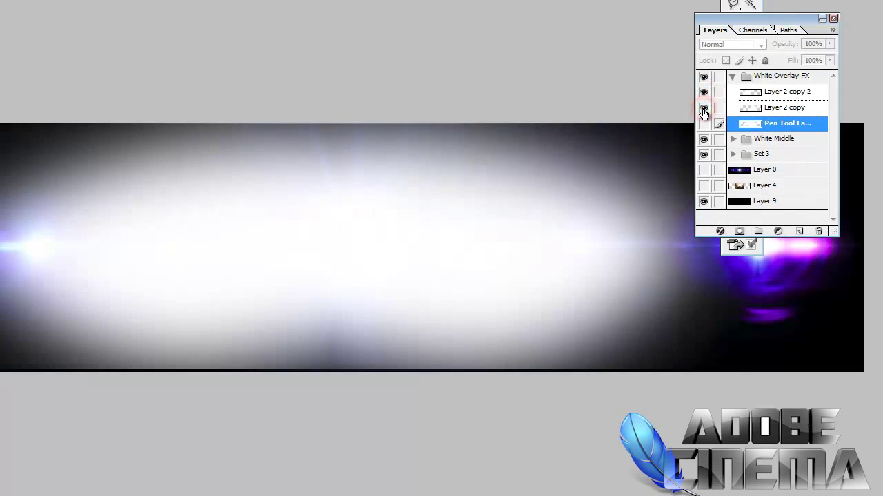
Set Layer 2 copy 2 and Layer 2 copy to Overlay blending and collapse the White Overlay FX set
left_click(762, 92)
left_click(733, 44)
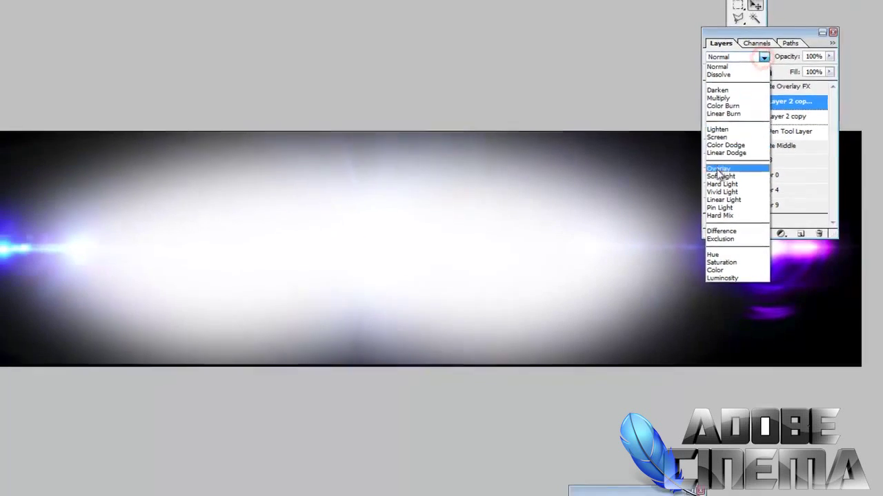
left_click(714, 168)
left_click(791, 139)
left_click(748, 88)
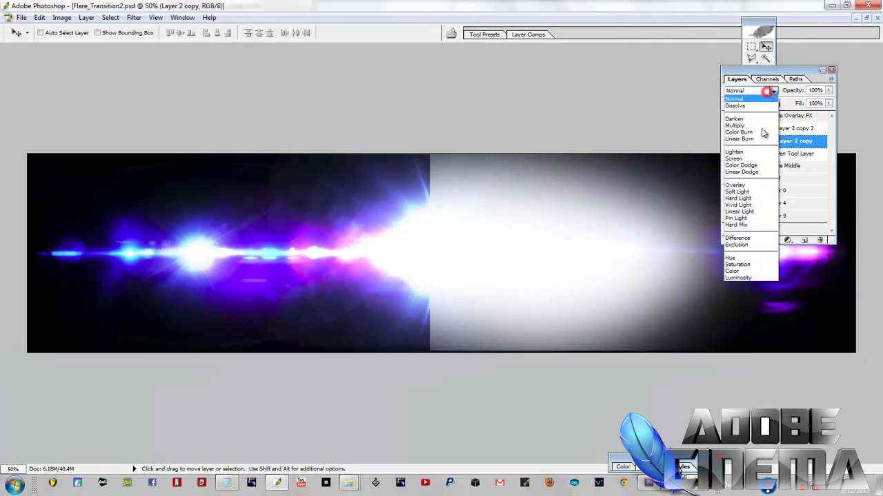
left_click(750, 186)
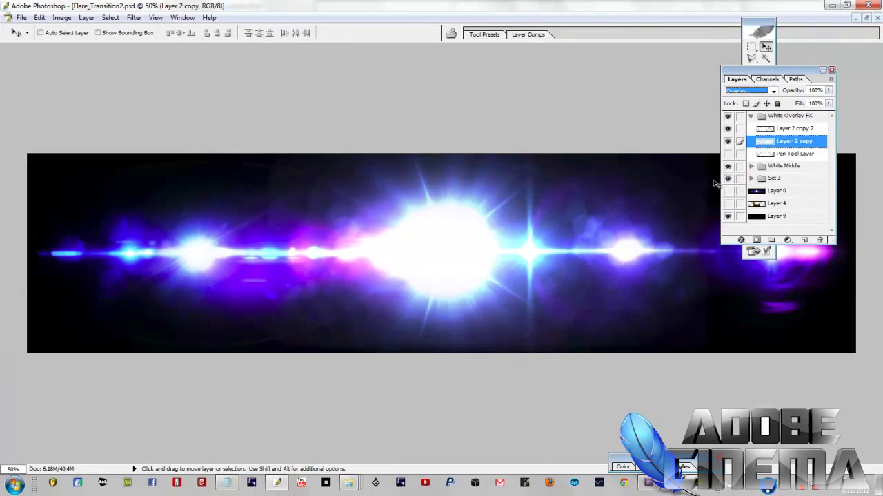
left_click(750, 118)
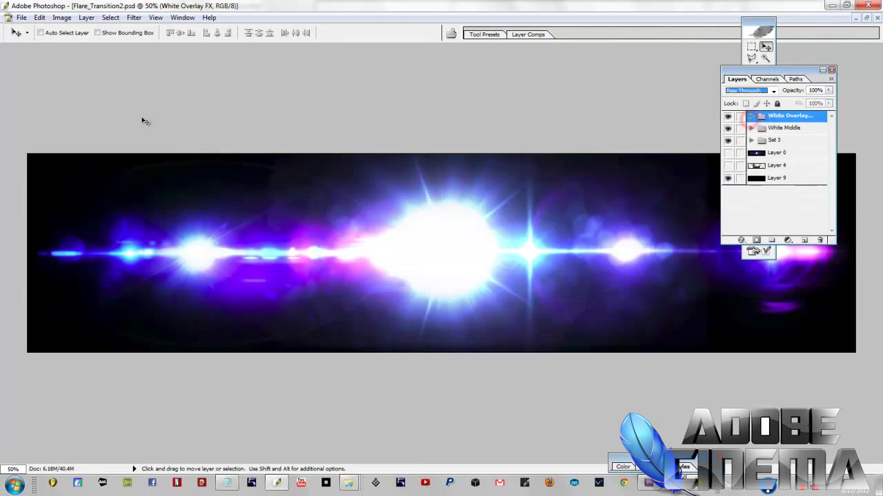
Save a copy of the flare image as Flare_Transition2.png in PNG format in the Flare_Transition folder
left_click(20, 18)
left_click(38, 148)
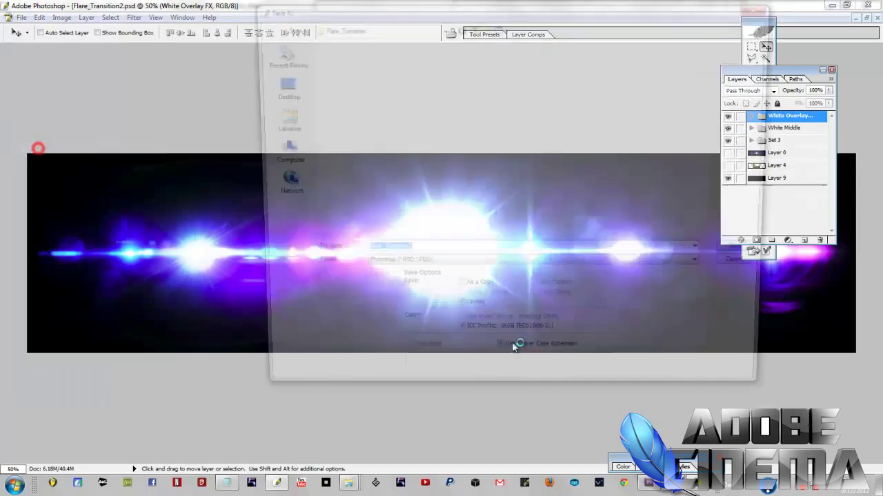
left_click(711, 270)
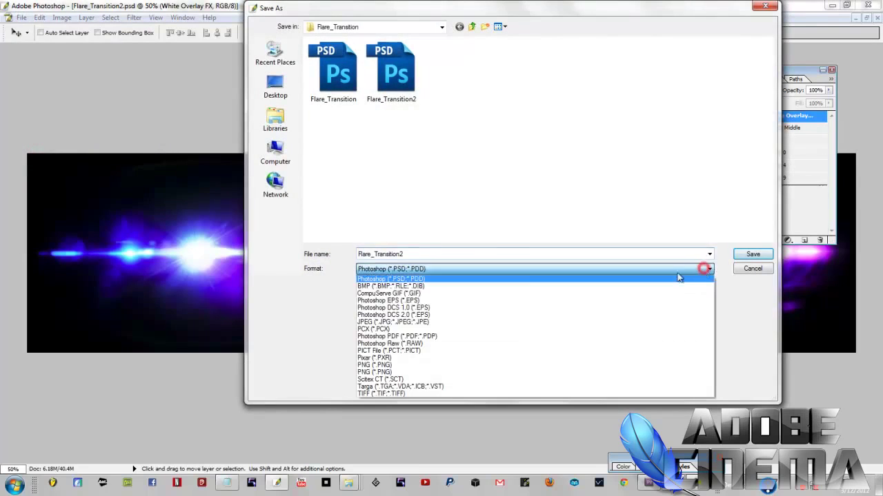
left_click(398, 367)
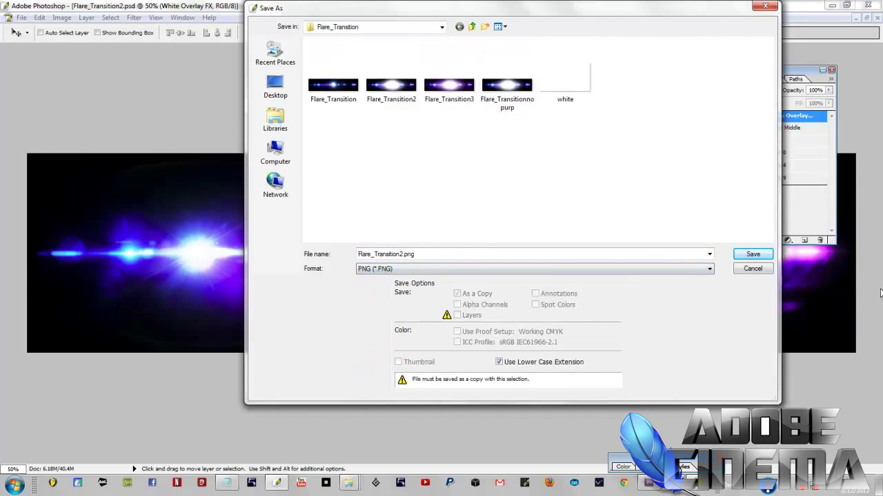
left_click(752, 255)
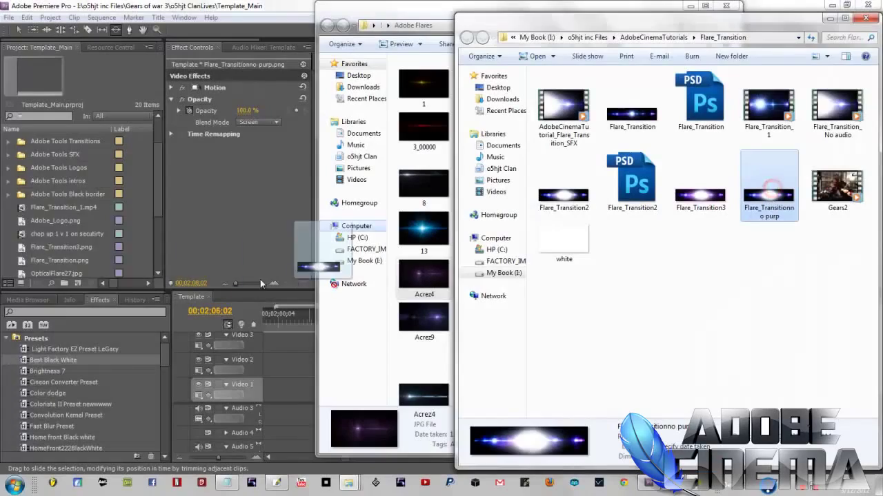
Try to import Flare_Transition.png from its folder into the Premiere Pro project, and minimize both folder windows
left_click_drag(261, 284, 695, 329)
left_click_drag(633, 110, 103, 261)
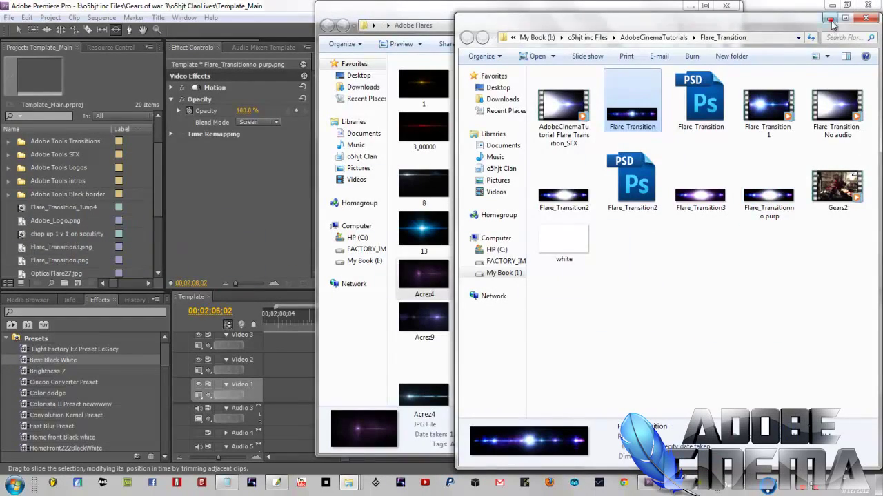
left_click(830, 19)
left_click(690, 6)
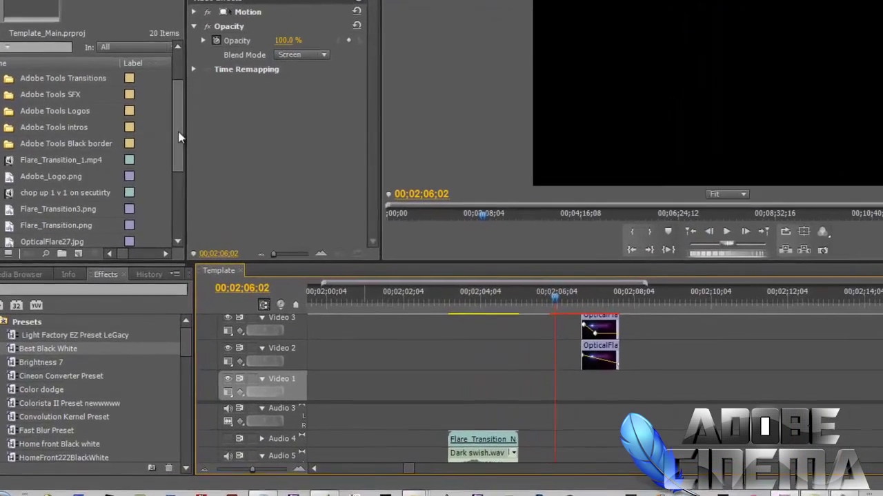
Enlarge the timeline area to show more video tracks and select Flare_Transition.png in the project's media list
left_click_drag(158, 187, 152, 254)
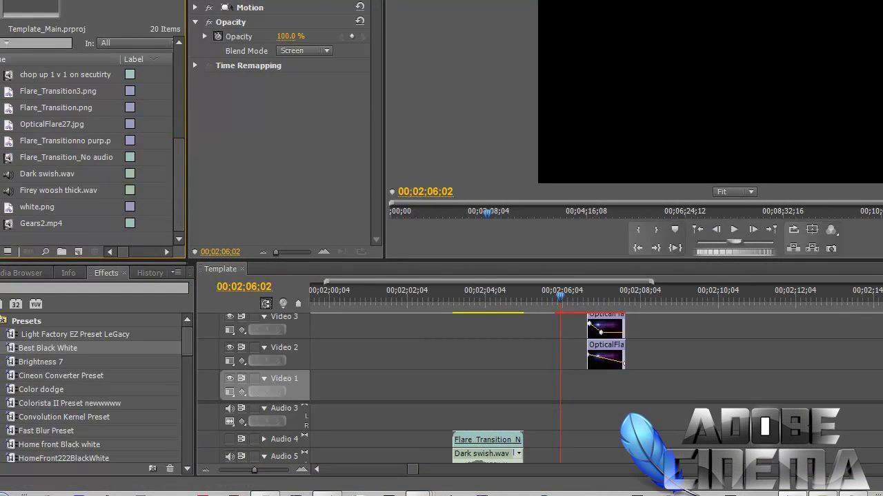
scroll(593, 355, "up", 3)
left_click_drag(823, 261, 300, 143)
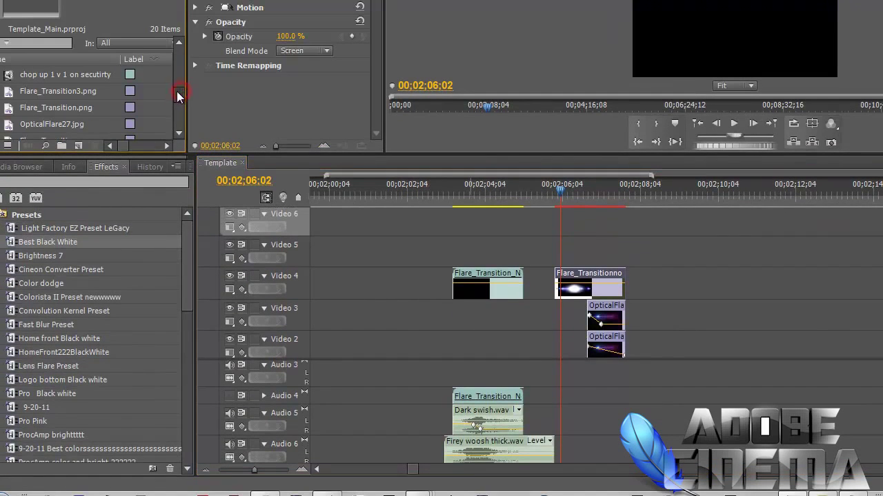
scroll(177, 91, "up", 1)
left_click(53, 122)
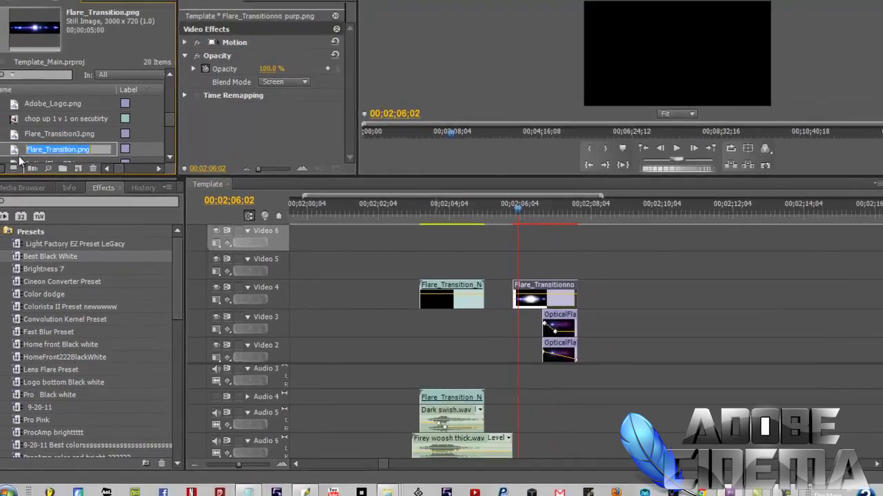
Place Flare_Transition.png on Video 4 after the existing flare clips and preview its opening frames
left_click(10, 126)
left_click_drag(551, 273, 583, 299)
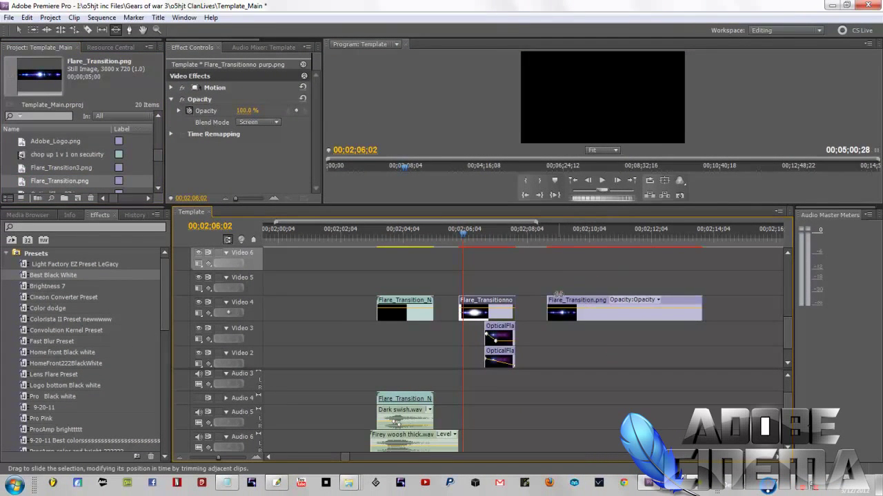
left_click(551, 238)
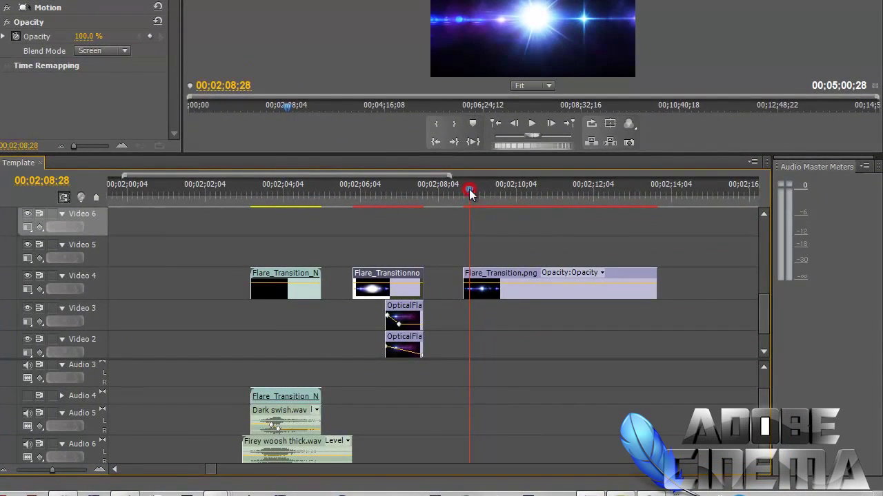
left_click_drag(469, 192, 485, 217)
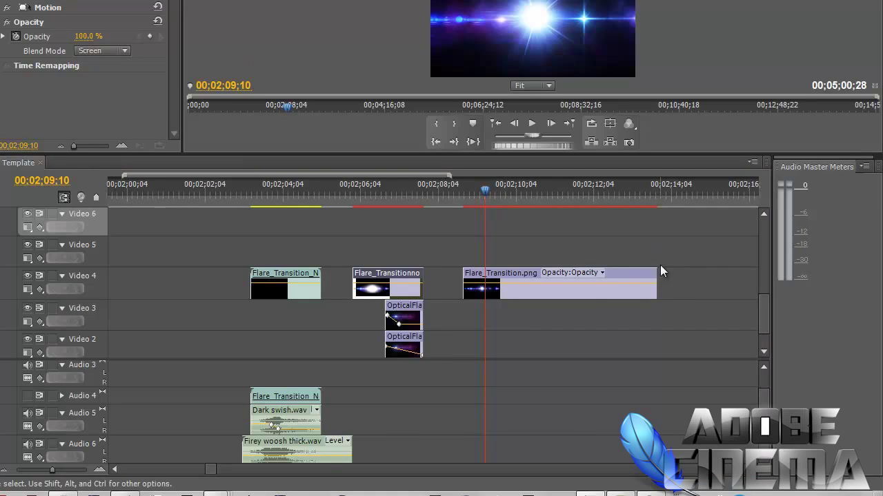
Try different lengths for the Flare_Transition.png clip, trimming its end back to about 00;02;09;10
left_click_drag(655, 276, 522, 274)
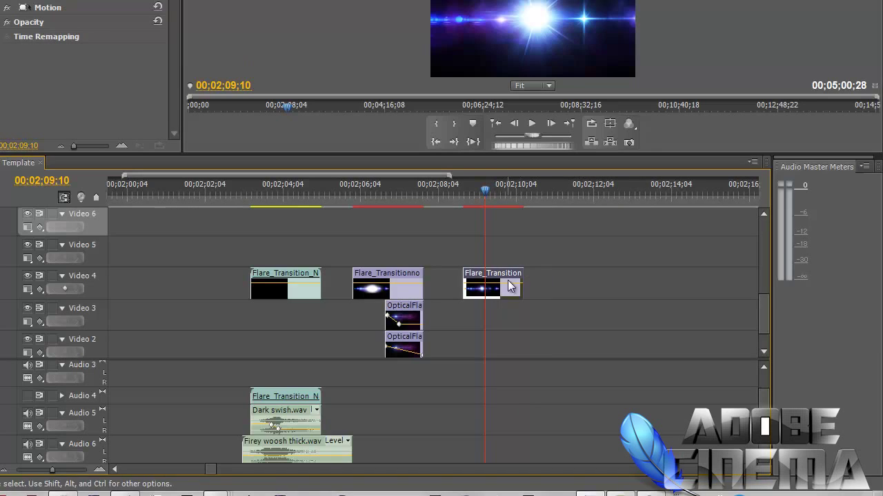
left_click_drag(522, 284, 726, 289)
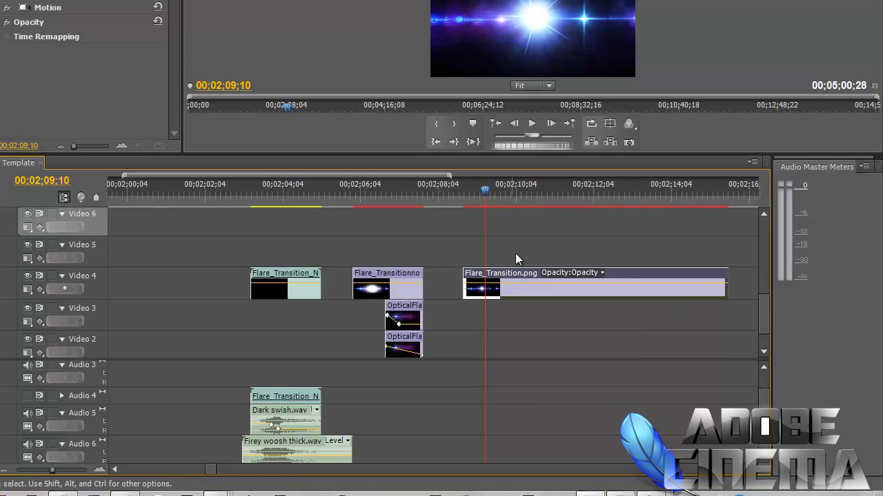
left_click_drag(726, 288, 486, 288)
Scrub through the Flare_Transitionno purp.png clip on Video 4 and expand its Motion settings to examine the Position animation
left_click_drag(489, 195, 380, 209)
left_click_drag(481, 281, 459, 303)
left_click(474, 359)
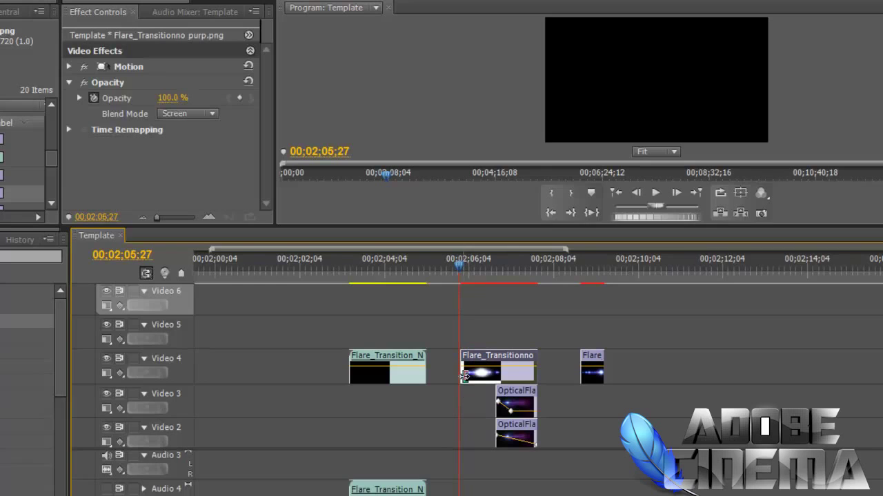
mouse_move(458, 269)
left_mouse_down()
mouse_move(452, 264)
mouse_move(462, 267)
left_mouse_up()
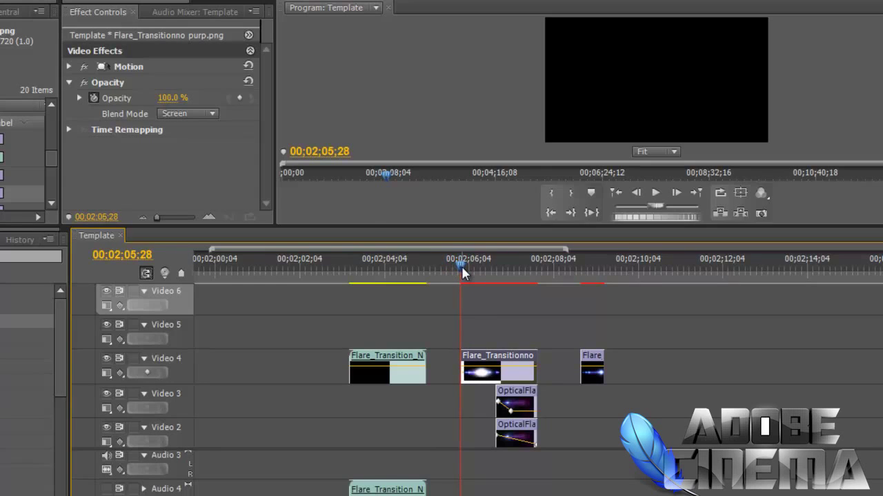
left_click_drag(465, 273, 582, 264)
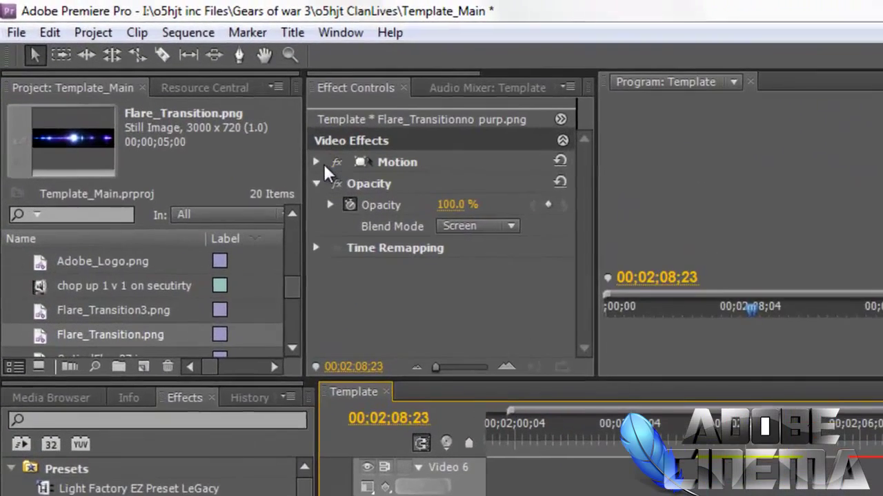
left_click(171, 87)
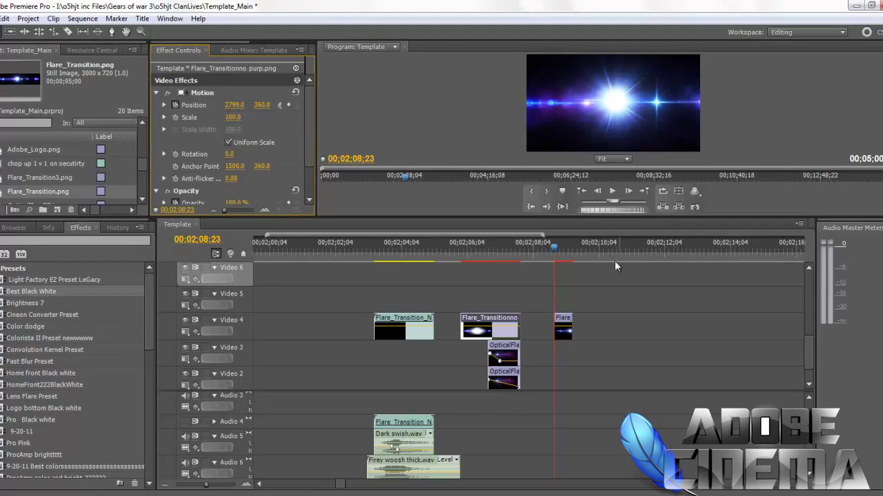
left_click(565, 319)
left_click(156, 93)
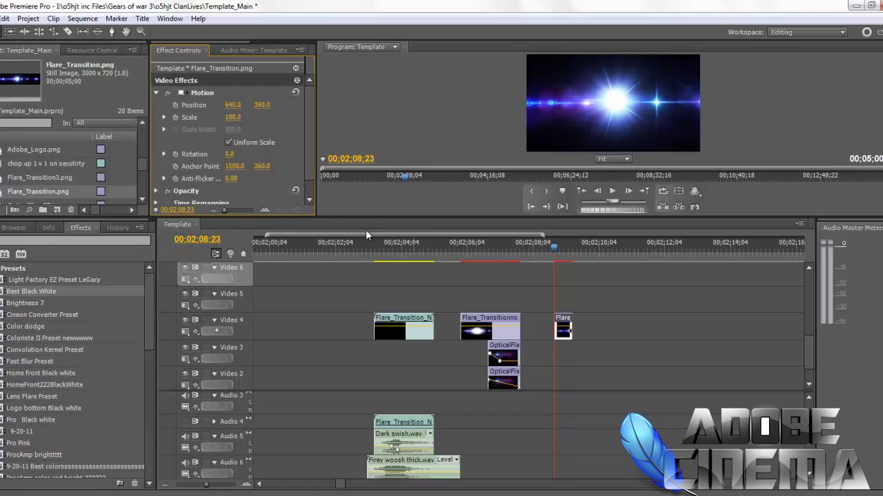
left_click(177, 106)
left_click_drag(234, 107, 302, 113)
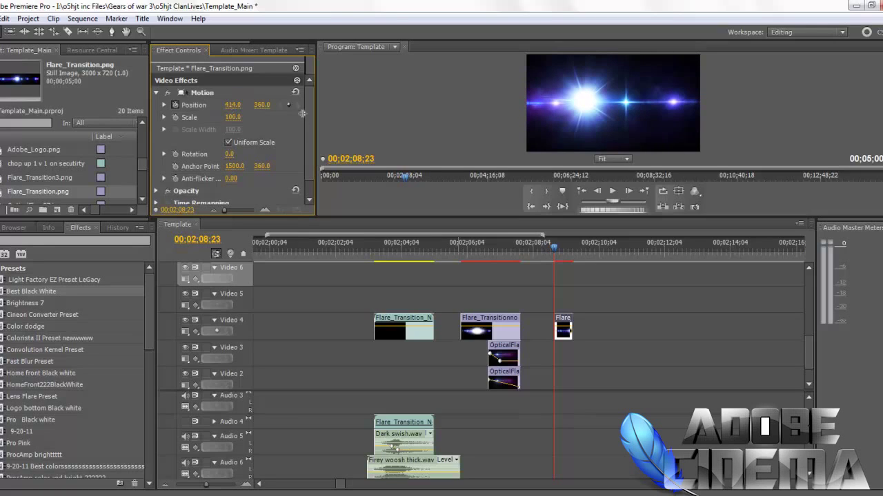
left_click_drag(234, 105, 232, 107)
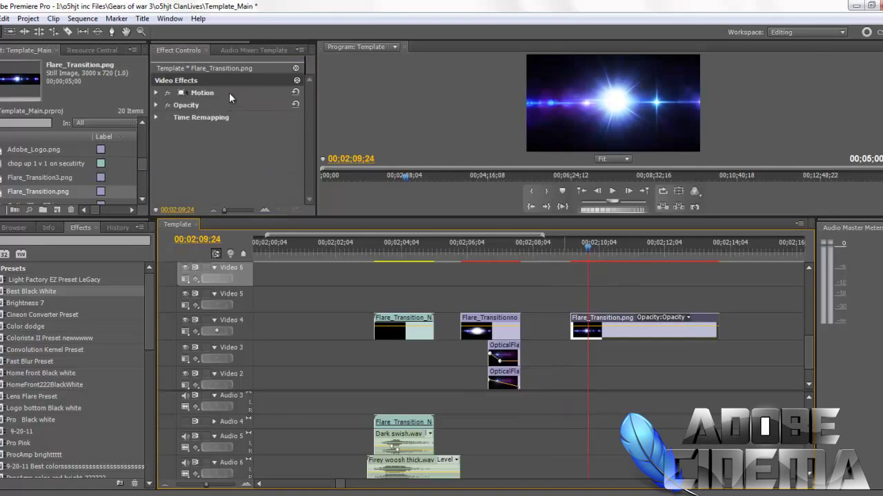
Enable Position keyframing for Flare_Transition.png at 00;02;09;08 and set its horizontal position to -1505
left_click(231, 93)
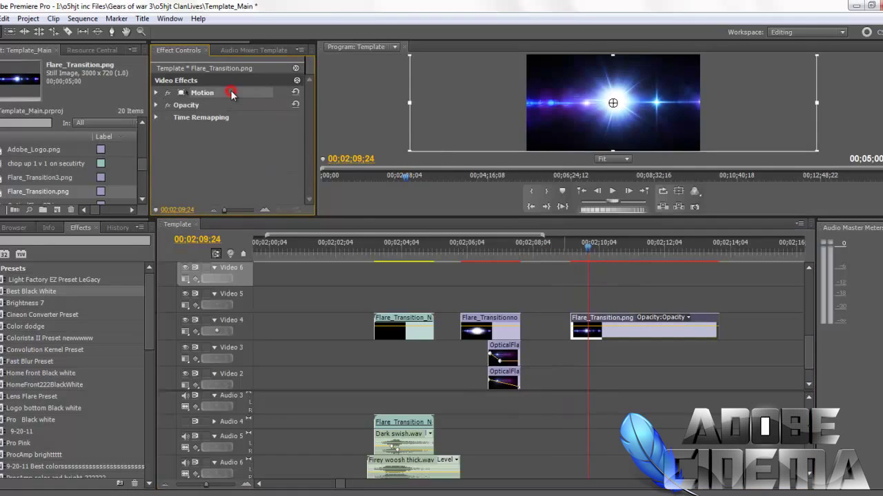
left_click(157, 93)
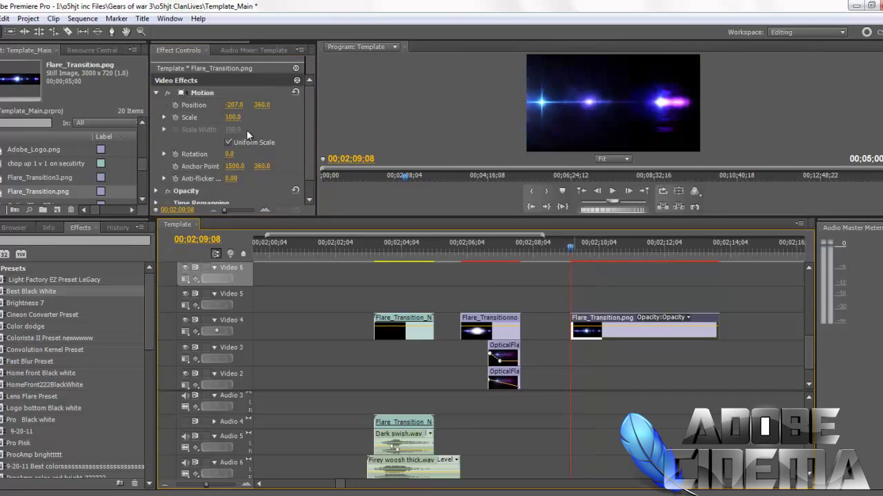
left_click(174, 105)
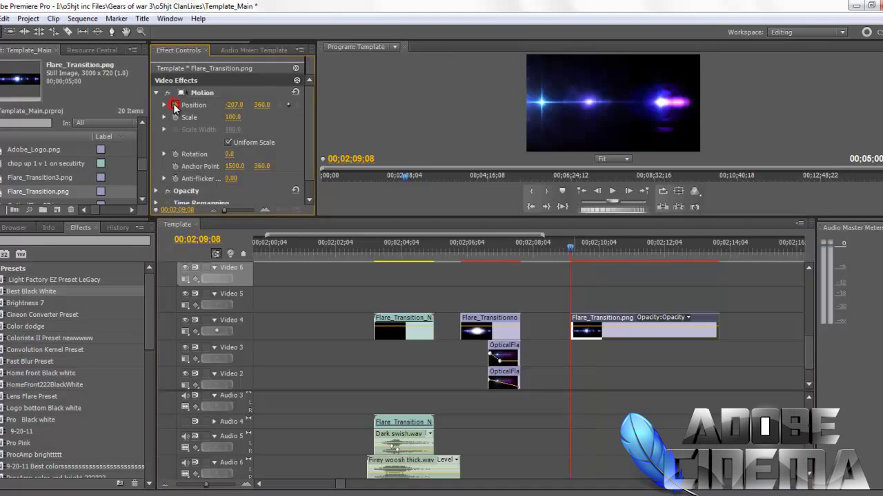
left_click(234, 104)
right_click(236, 104)
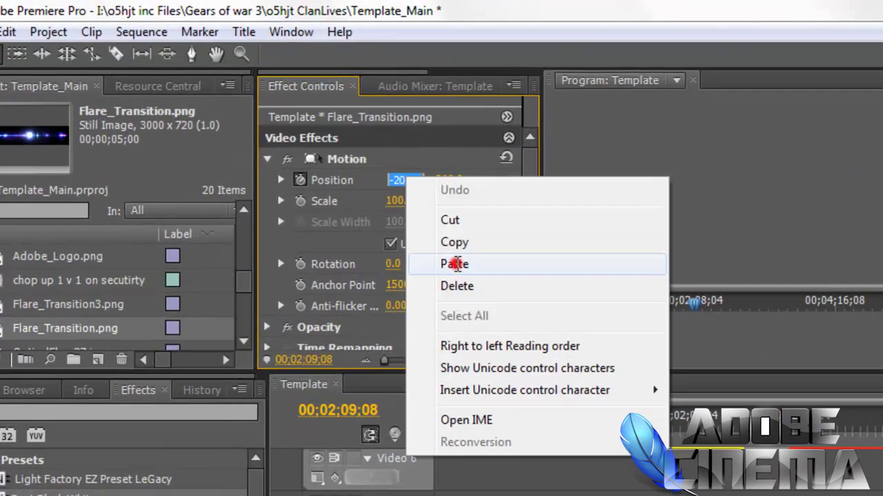
left_click(455, 264)
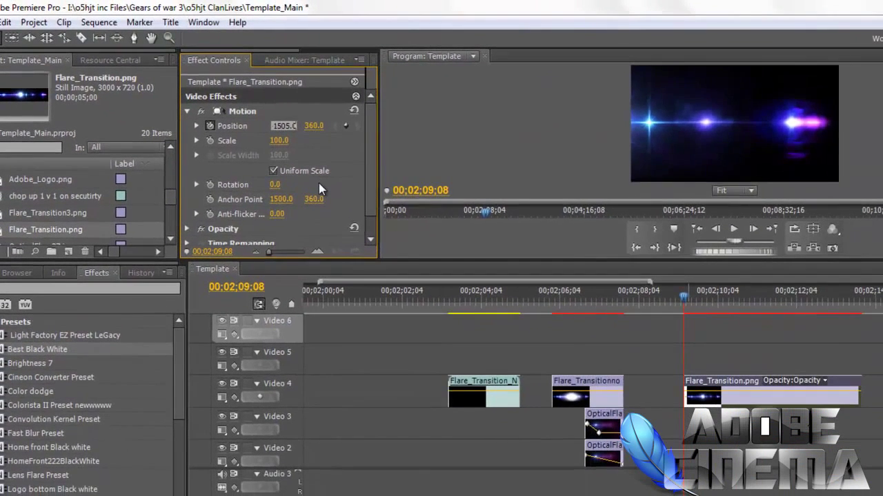
key("Return")
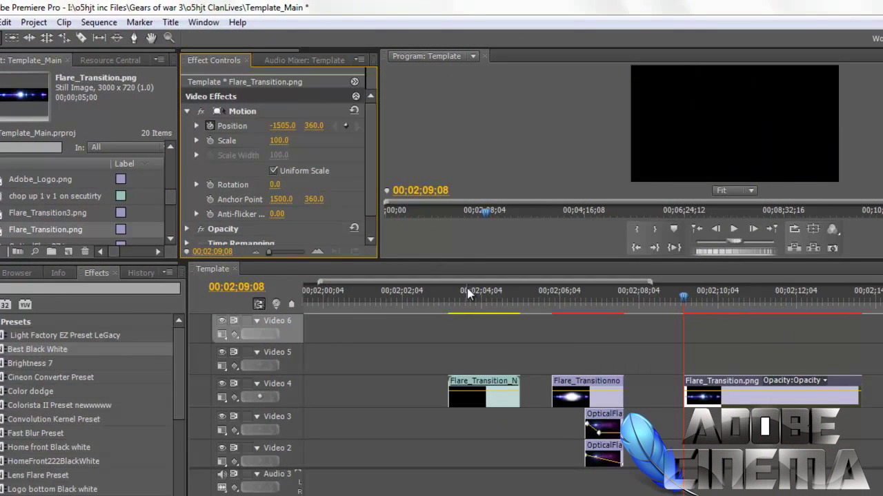
Copy the horizontal Position value 2799 from the Flare_Transitionno purp.png clip at 00;02;07;18, near its end
left_click_drag(686, 294, 695, 298)
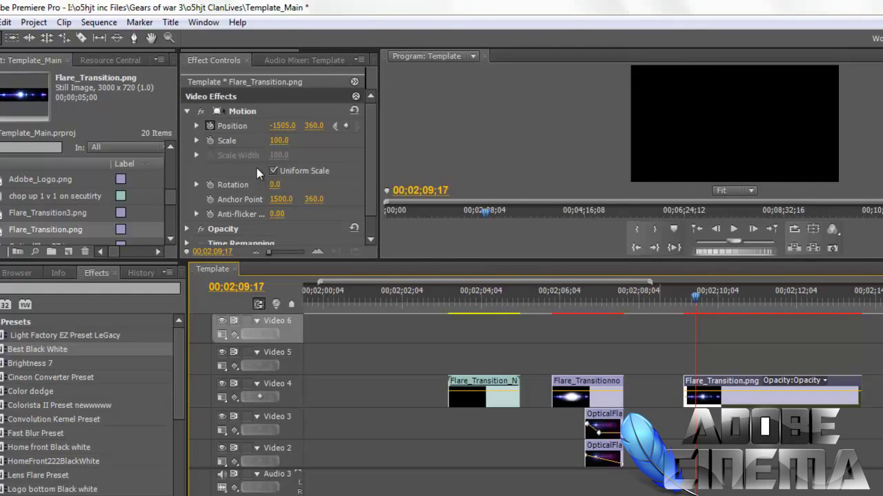
left_click(582, 297)
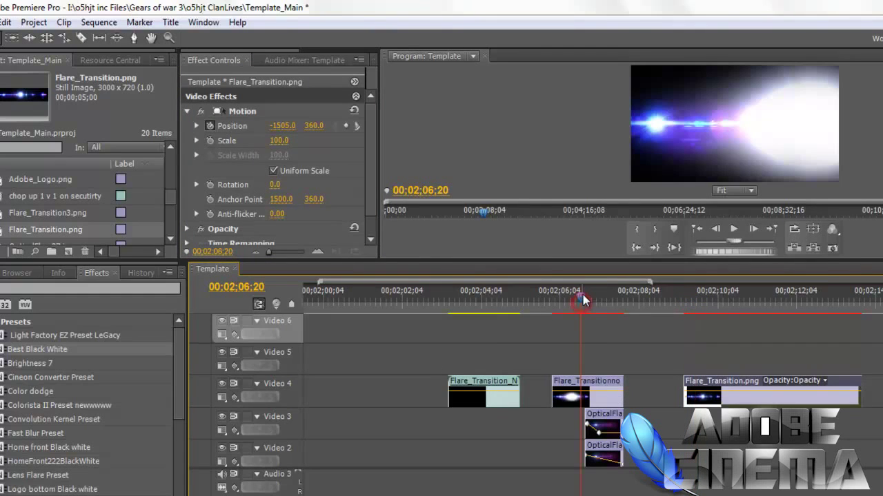
left_click_drag(583, 298, 567, 364)
left_click(573, 386)
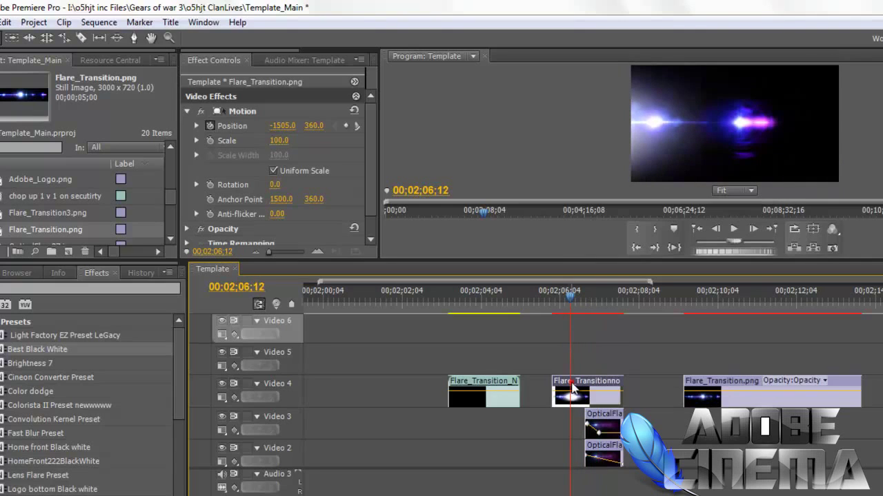
left_click(567, 303)
left_click_drag(567, 304, 618, 312)
left_click(278, 127)
right_click(279, 125)
left_click(313, 170)
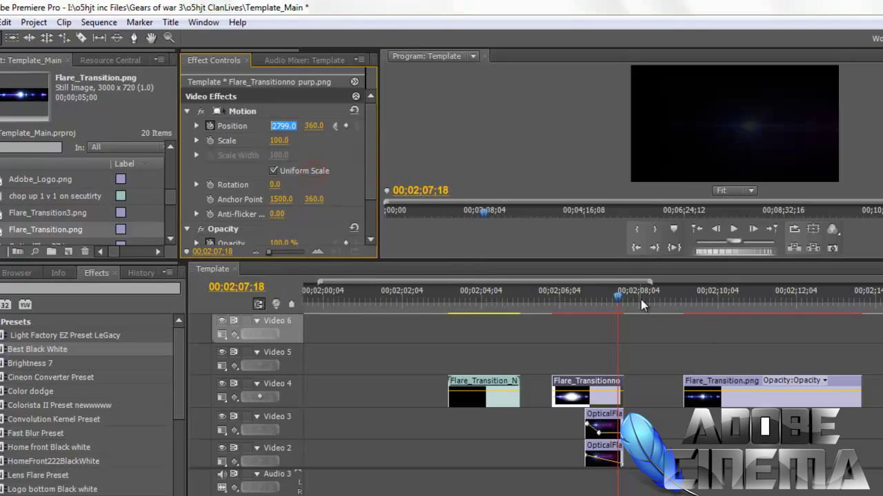
Add a second Position keyframe to Flare_Transition.png at 00;02;09;20 with the copied horizontal value 2799
left_click_drag(617, 300, 695, 331)
left_click(710, 383)
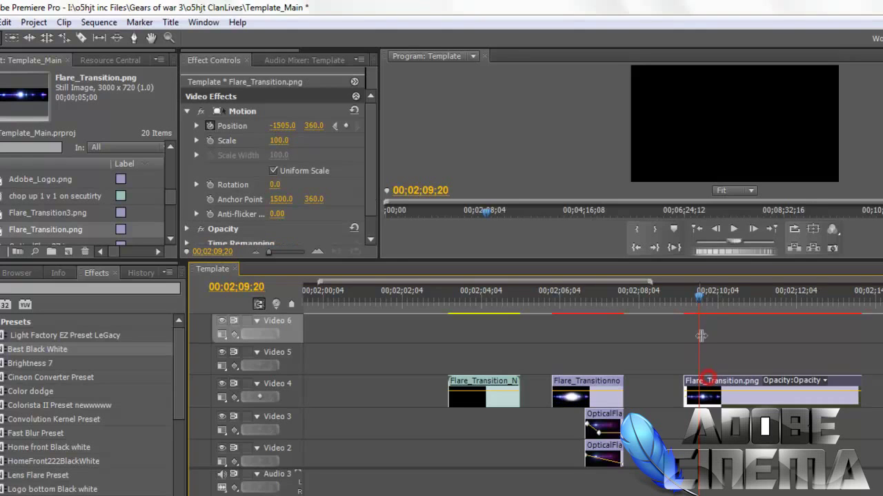
left_click(281, 126)
right_click(282, 126)
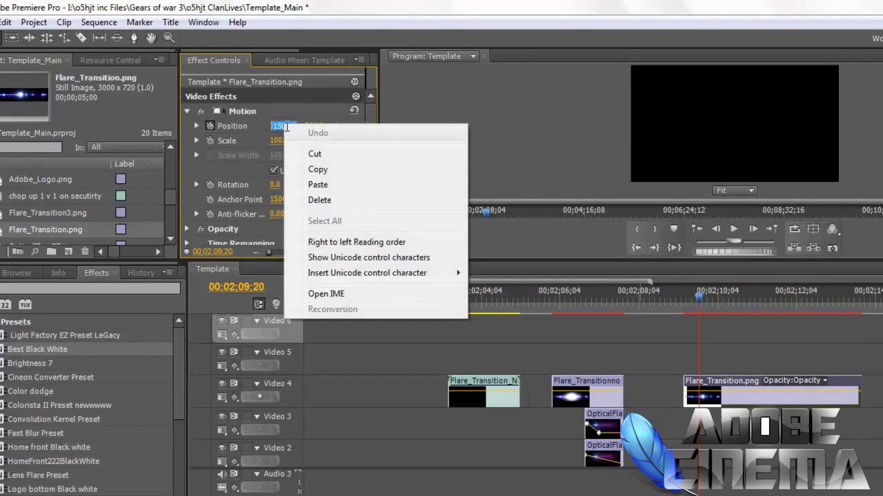
left_click(333, 184)
key("Return")
Scrub through the new flare movement and the opening of Flare_Transitionno purp.png to compare their motion
left_click_drag(697, 303, 680, 300)
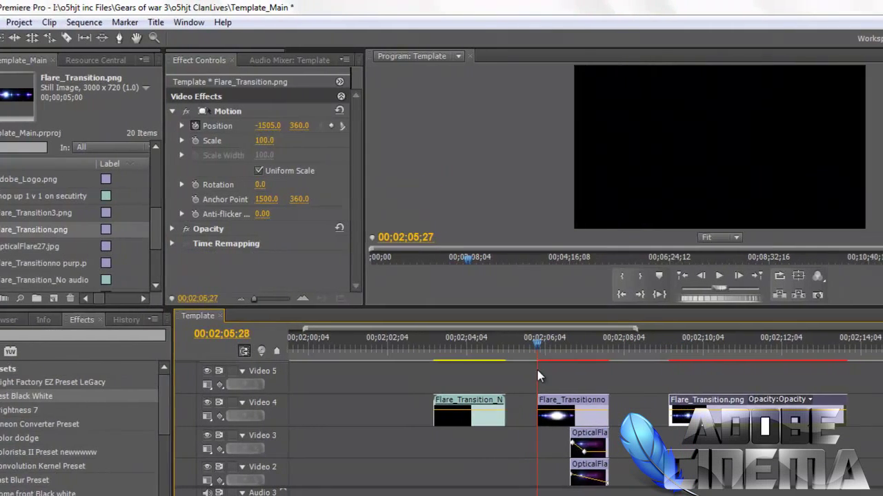
left_click_drag(537, 371, 545, 372)
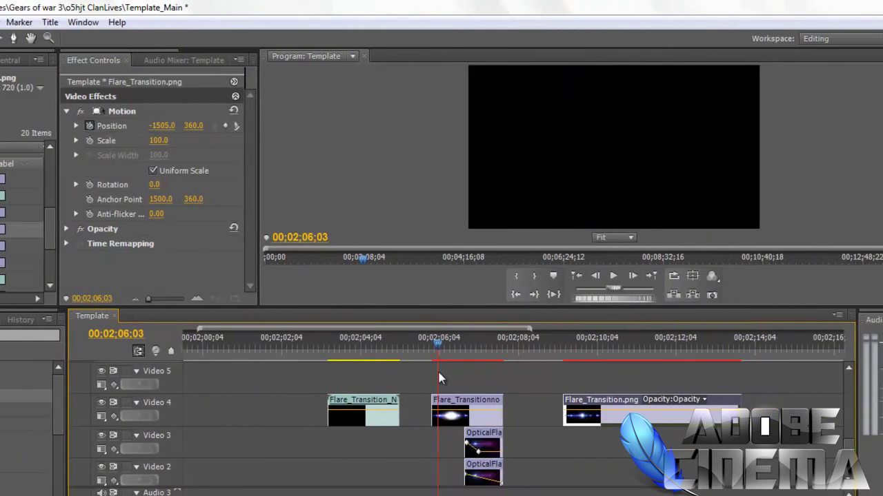
left_click(572, 402)
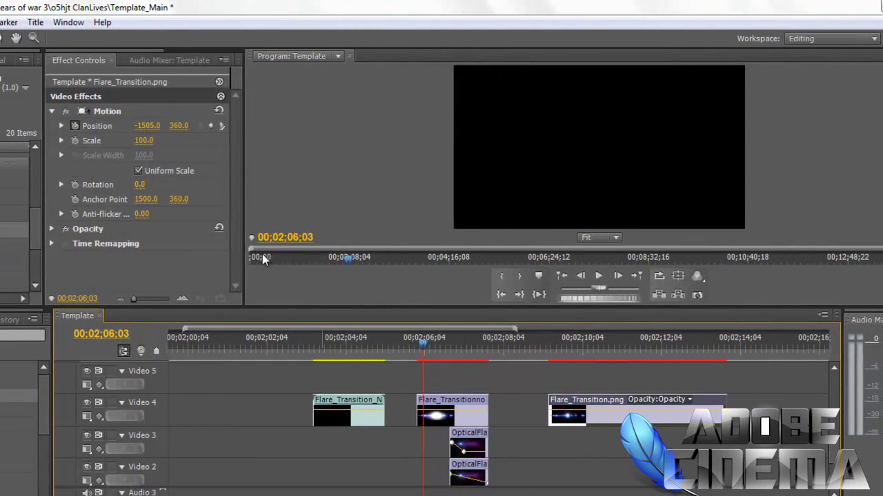
Show the keyframe timeline for Flare_Transition.png and move its end Position keyframe slightly later to slow the flare
left_click_drag(243, 134, 362, 135)
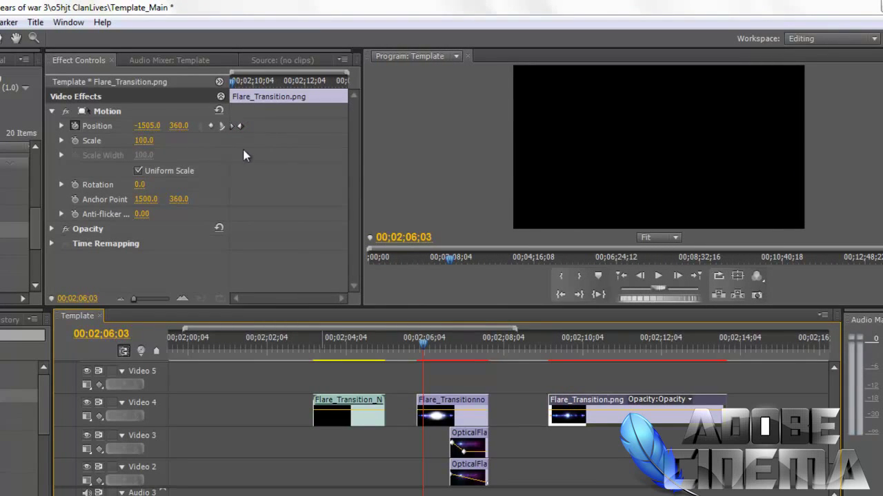
left_click_drag(428, 348, 554, 362)
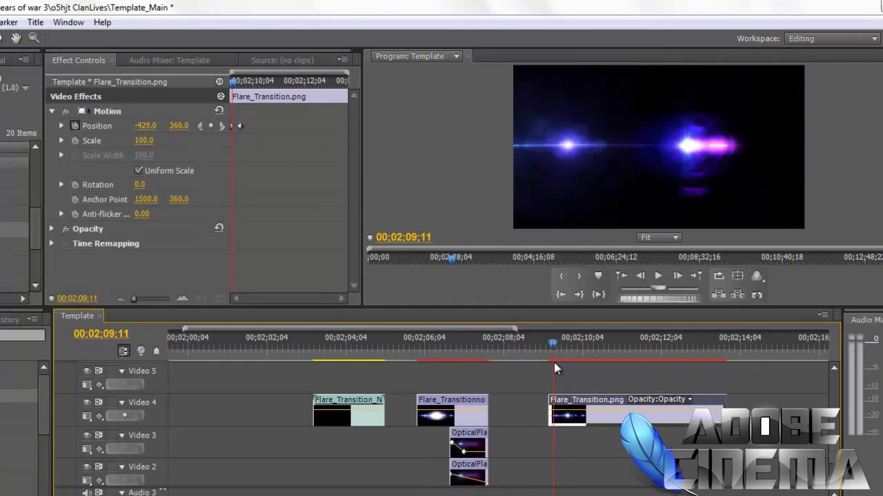
left_click(240, 126)
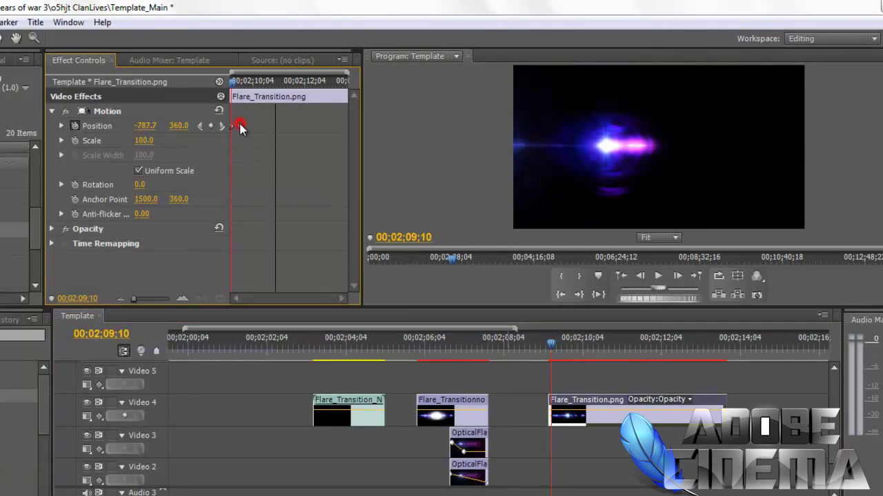
left_click_drag(240, 127, 255, 132)
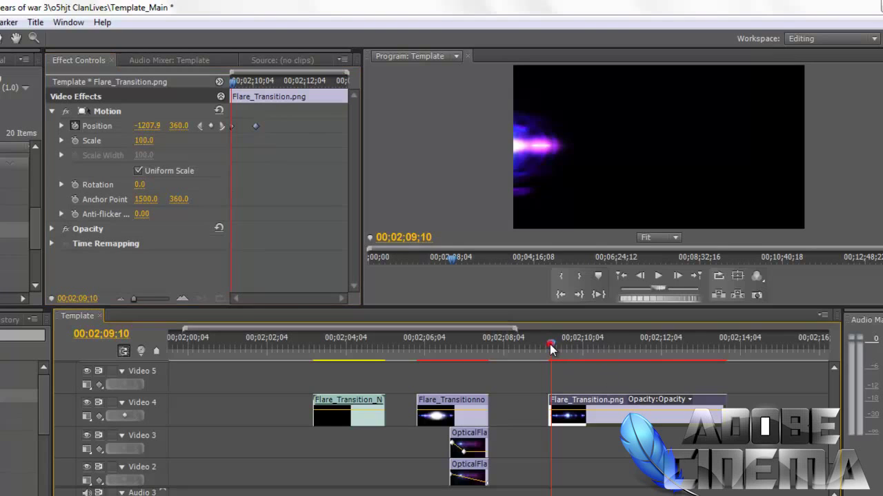
Preview the flare pass, move its end Position keyframe to about three quarters of the way through the clip, and play it back
left_click_drag(549, 344, 545, 346)
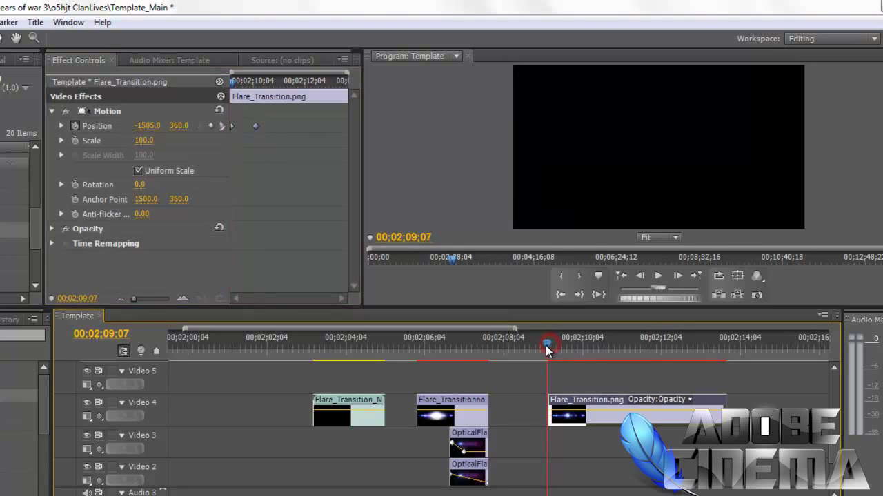
left_click(658, 275)
left_click(658, 276)
left_click_drag(619, 347, 547, 360)
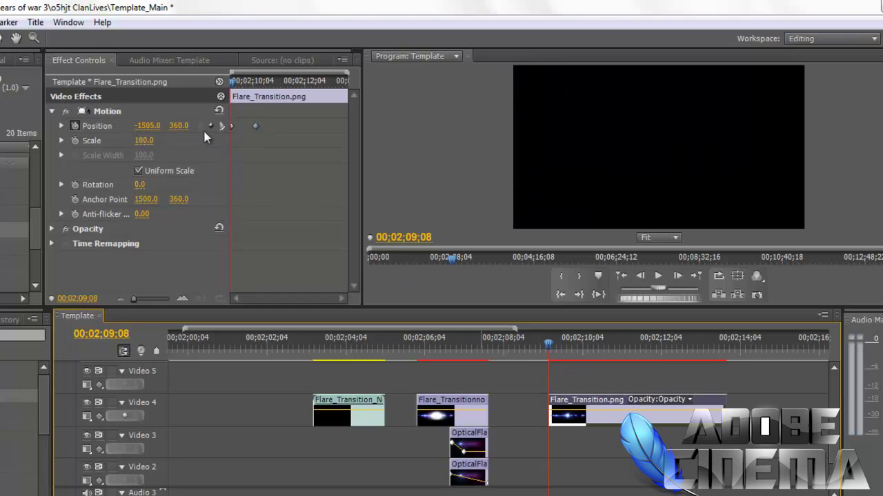
left_click_drag(256, 126, 317, 127)
left_click(657, 278)
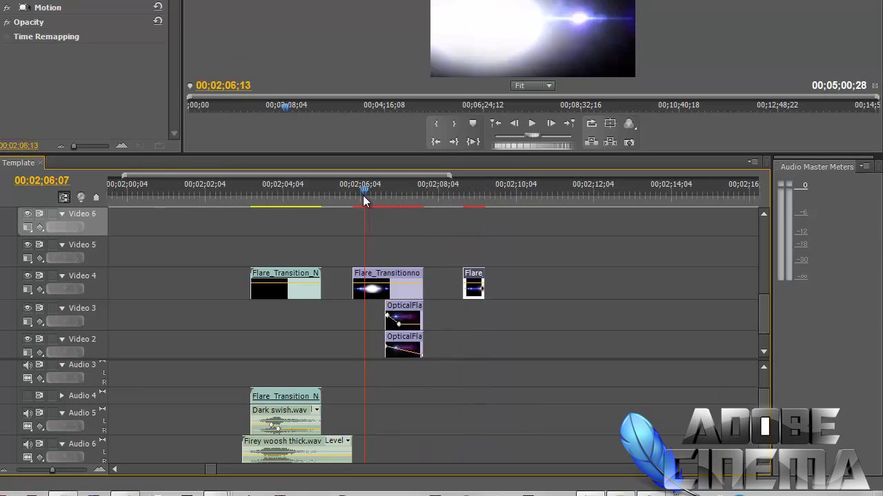
Scrub through the opening of Flare_Transitionno purp.png to examine how the flare enters the frame
left_click(351, 195)
left_click_drag(354, 198, 369, 202)
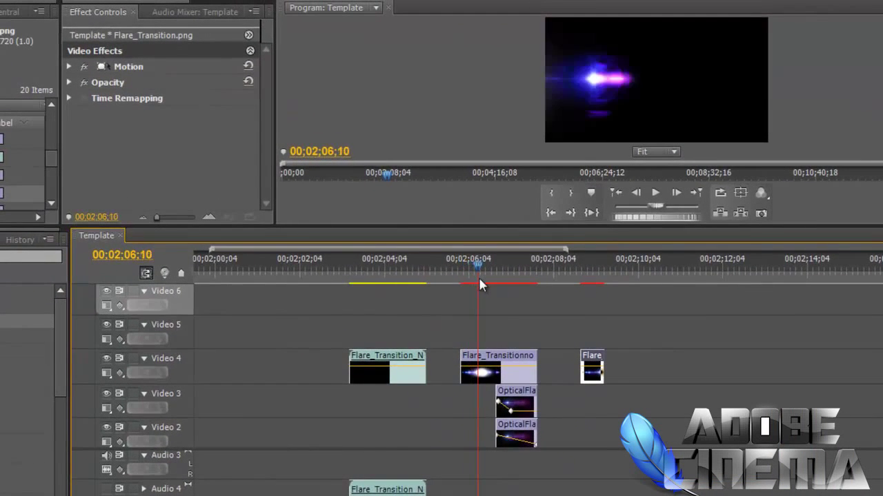
Set the starting horizontal Position of Flare_Transition.png to -1505 at 00;02;09;08
left_click_drag(479, 279, 473, 300)
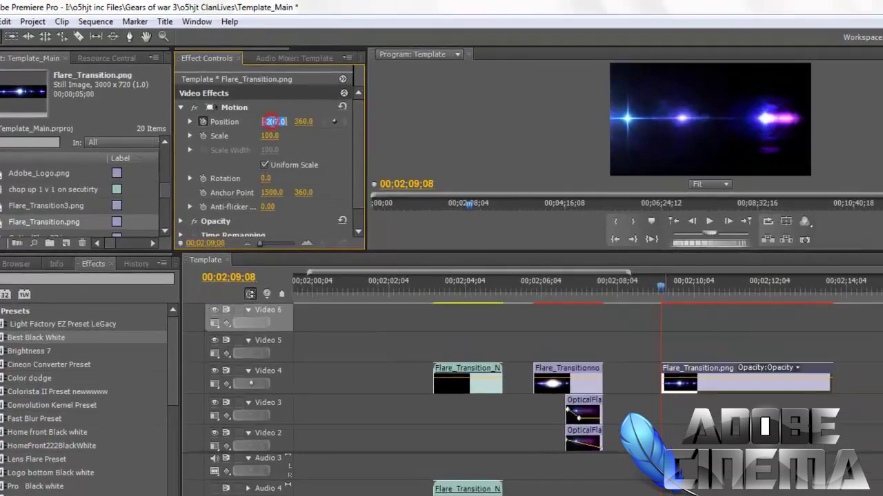
left_click(234, 105)
right_click(236, 105)
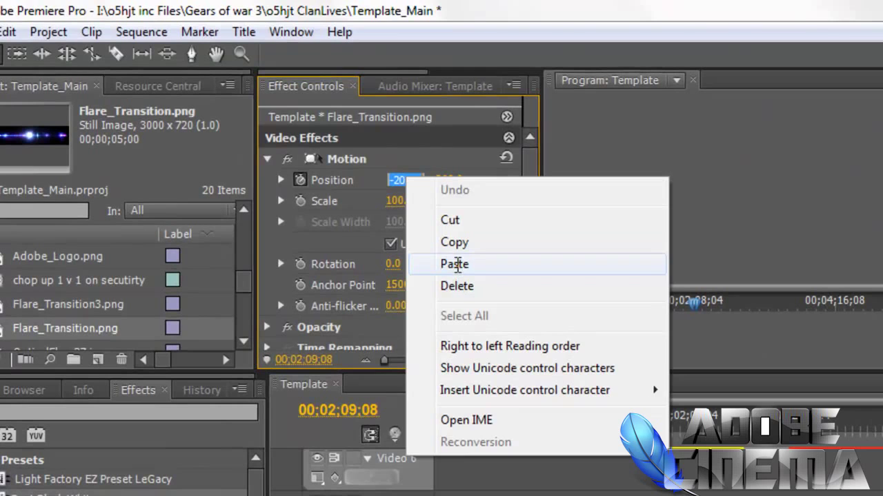
left_click(454, 264)
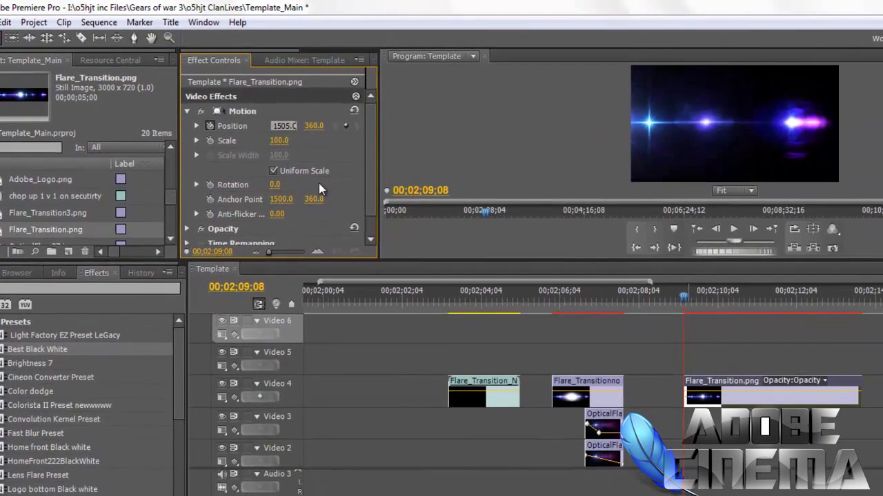
type("-")
key("Return")
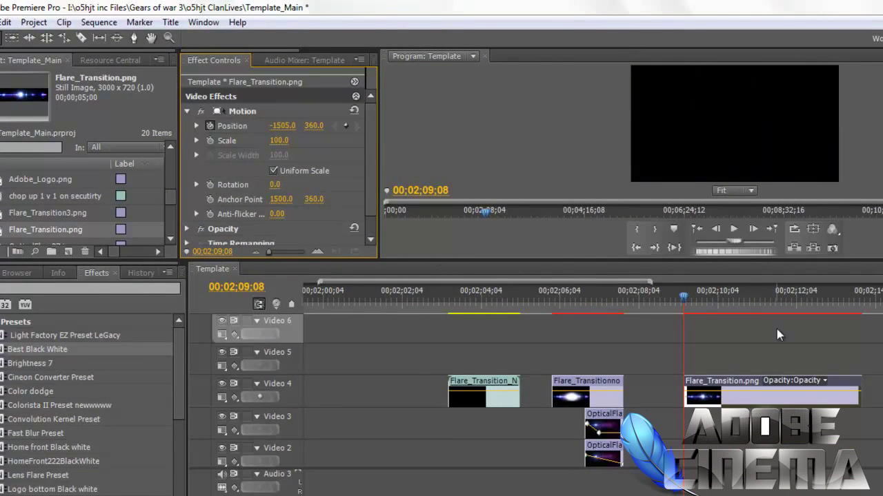
Copy the ending horizontal Position value, 2799, from the Flare_Transitionno purp.png clip on Video 4
left_click_drag(683, 297, 696, 298)
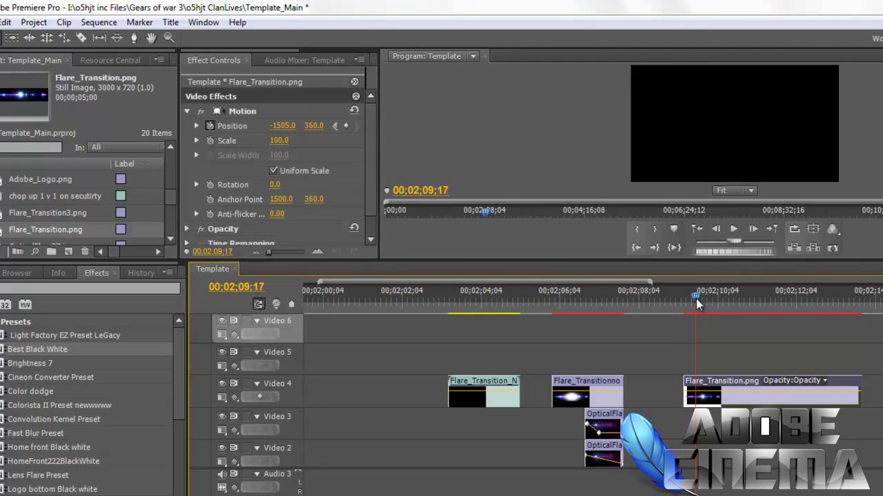
left_click(582, 298)
left_click_drag(583, 297, 566, 358)
left_click(572, 388)
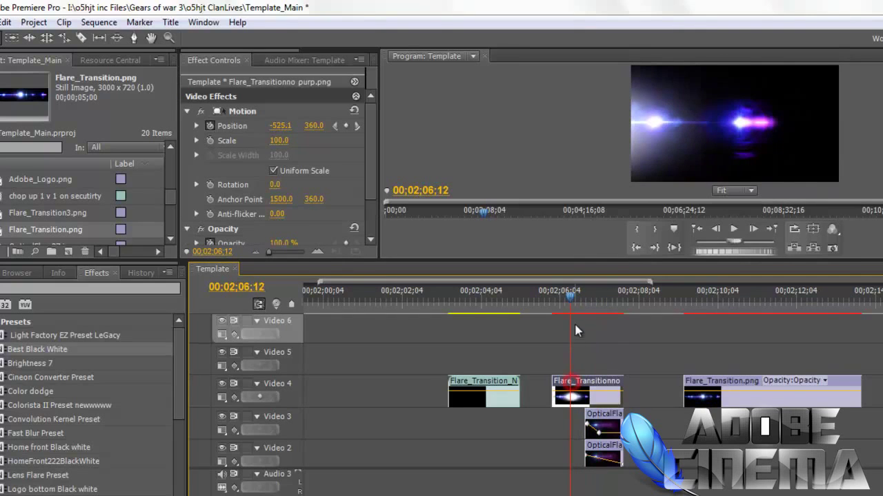
left_click_drag(566, 296, 618, 308)
left_click(279, 125)
right_click(278, 125)
left_click(316, 170)
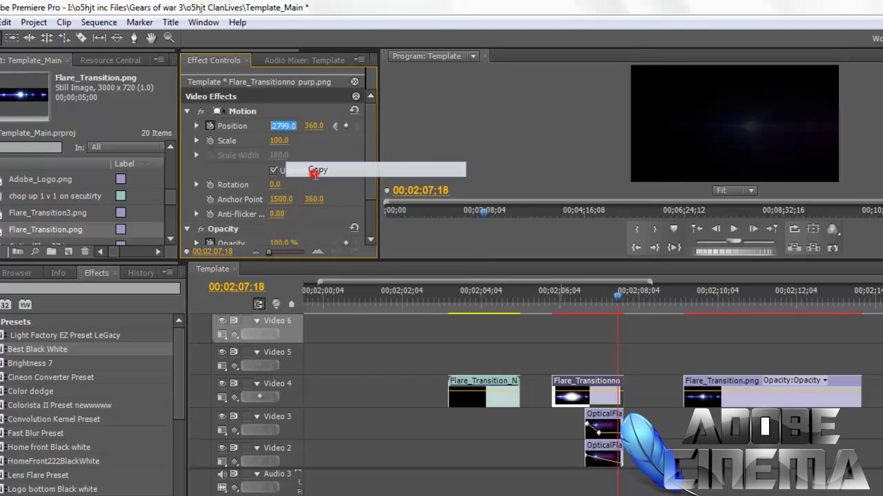
Paste 2799 as Flare_Transition.png's horizontal Position at 00;02;09;20 and scrub the flare clips to compare
left_click_drag(615, 297, 697, 320)
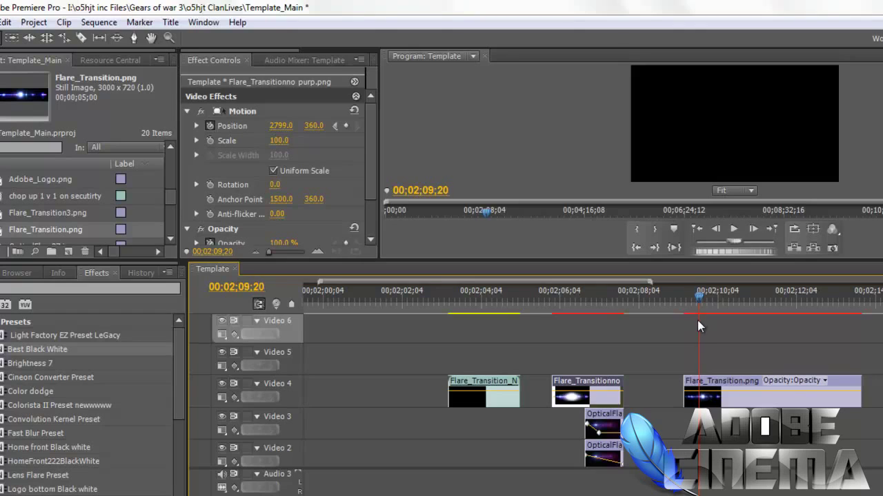
left_click(704, 386)
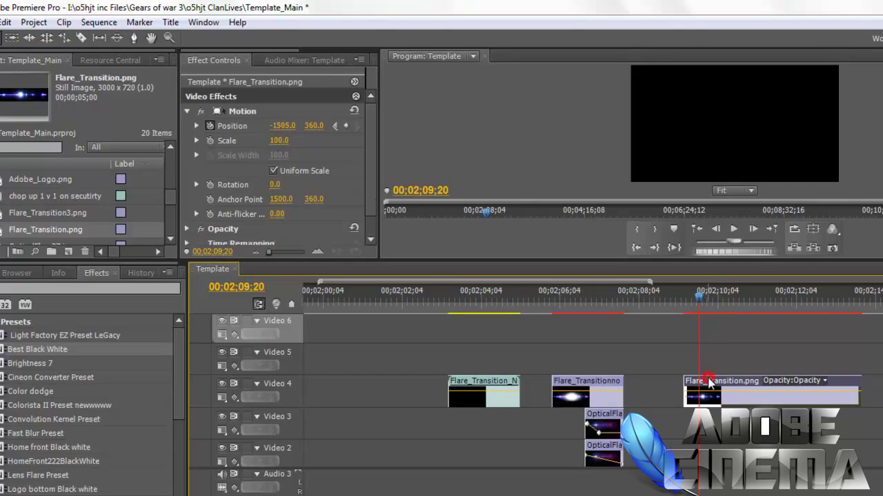
left_click(285, 127)
right_click(285, 127)
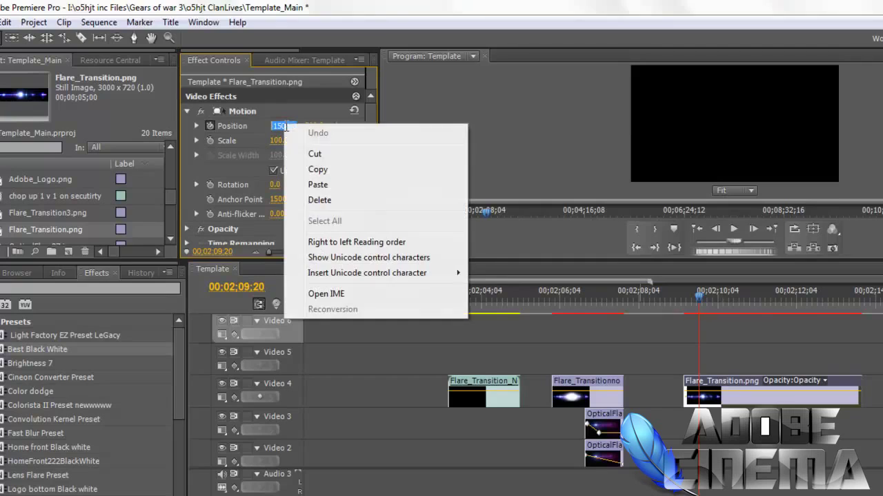
left_click(318, 184)
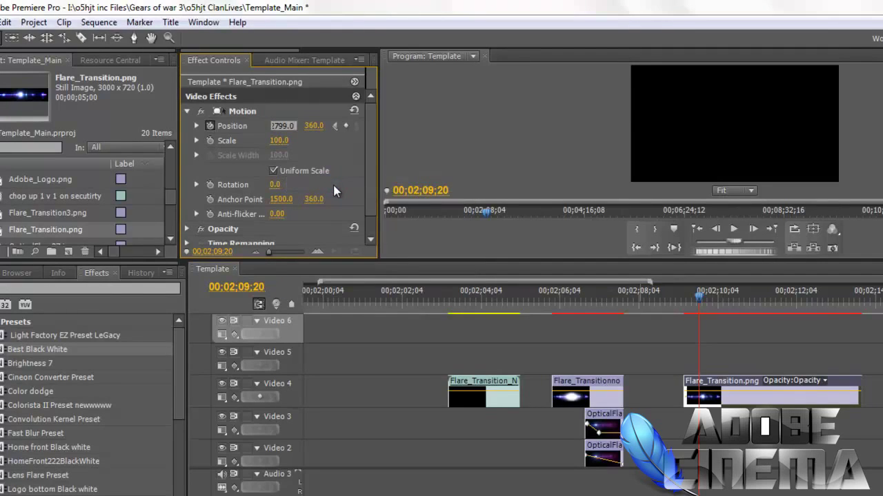
key("Return")
left_click_drag(698, 295, 680, 300)
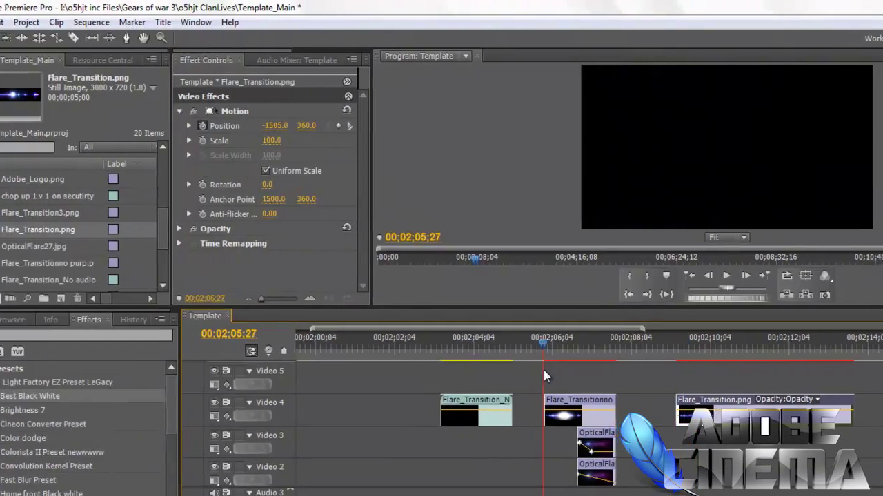
left_click_drag(543, 370, 560, 378)
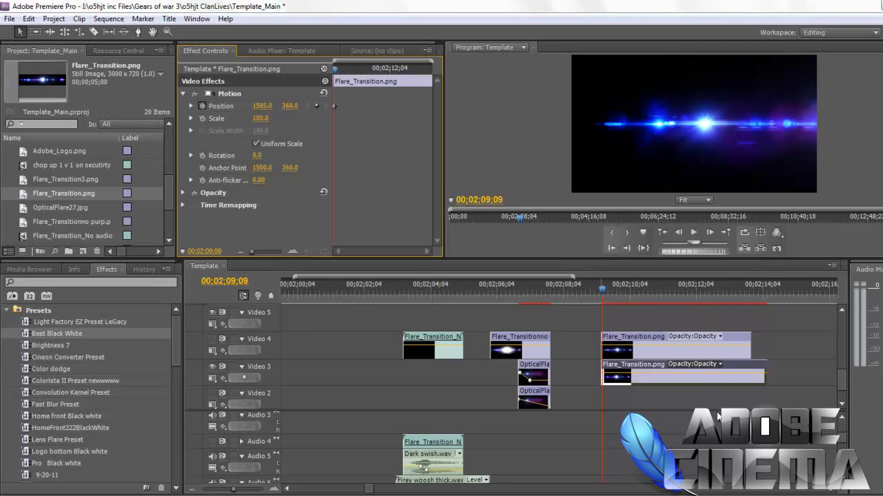
Nine frames after the start of the Video 3 Flare_Transition.png clip, set its horizontal Position to 2227
key("Right")
key("Right")
key("Right")
key("Right")
key("Right")
key("Right")
key("Right")
key("Right")
key("Right")
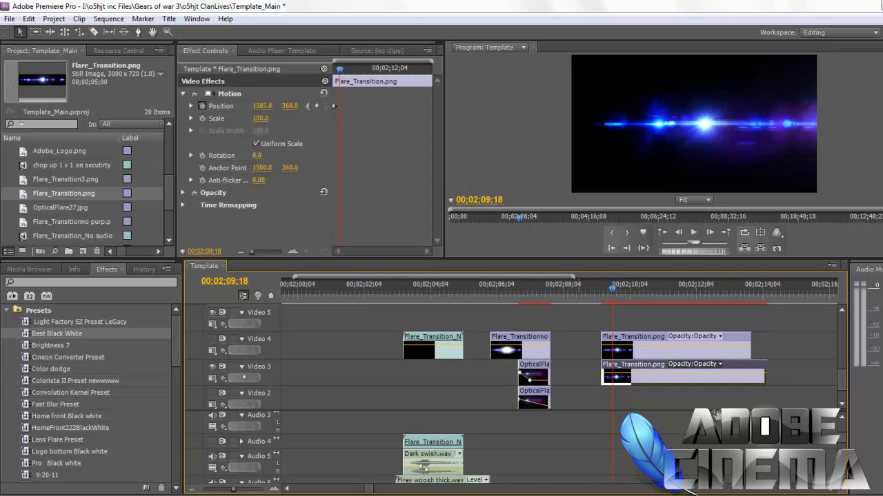
key("shift+5")
left_click_drag(262, 105, 692, 106)
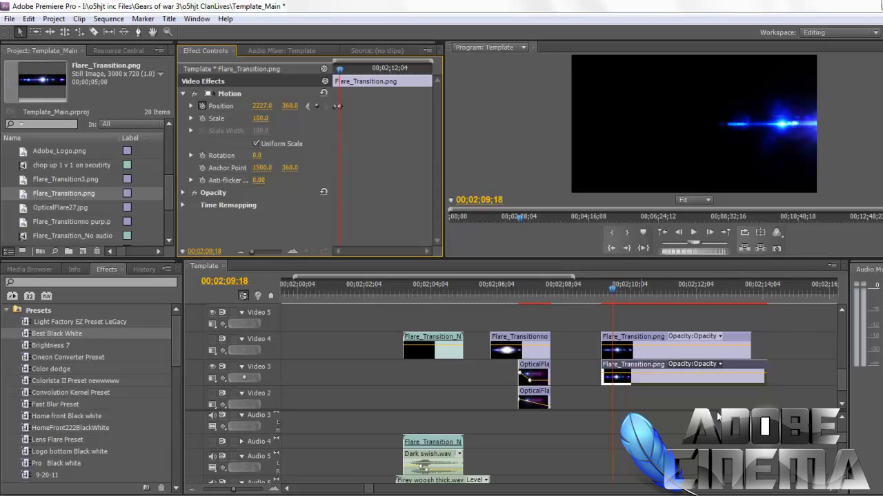
Step back to the opening of the Video 3 flare clip and play its Position movement
key("Left")
key("Left")
key("Left")
key("Left")
key("Left")
key("Left")
key("Left")
key("Left")
key("Left")
key("Left")
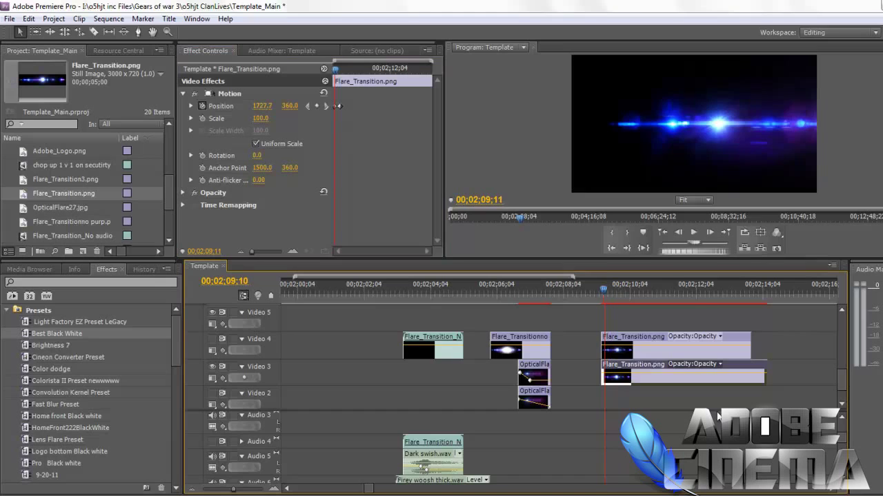
left_click(693, 232)
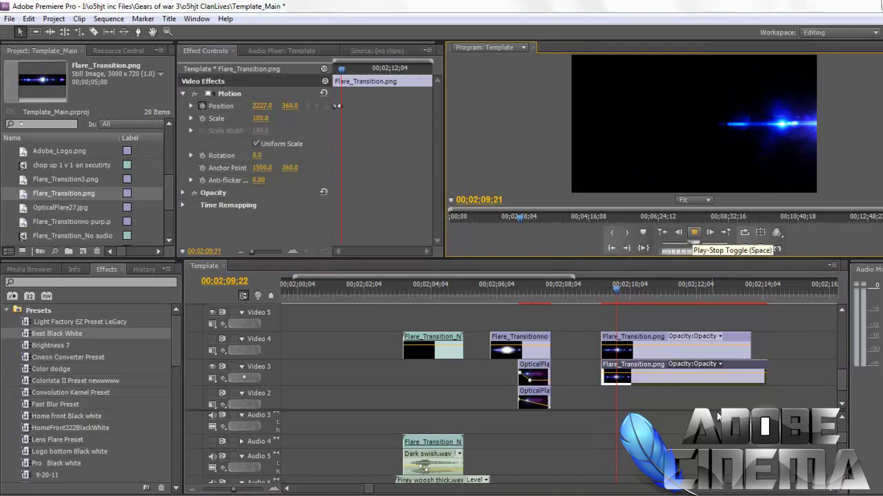
key("space")
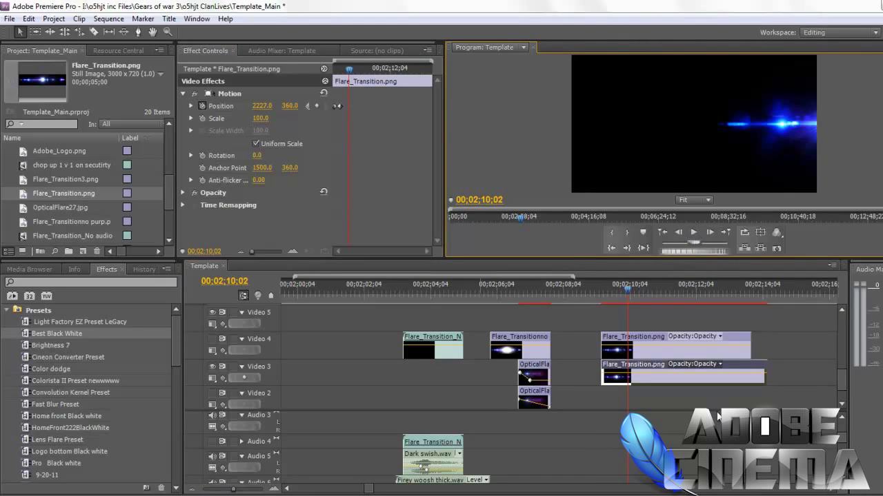
Move the Video 3 flare's end Position keyframe to about the middle of the clip and play back the slower movement
left_click_drag(338, 106, 381, 105)
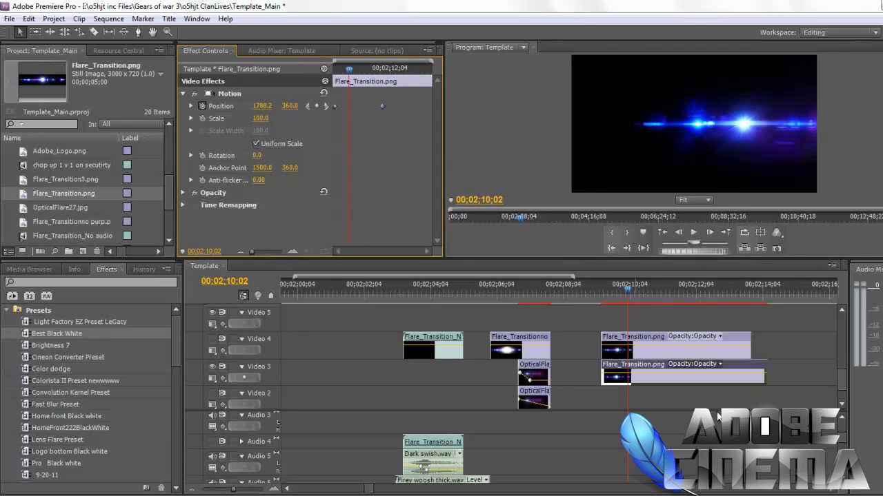
left_click_drag(628, 288, 597, 288)
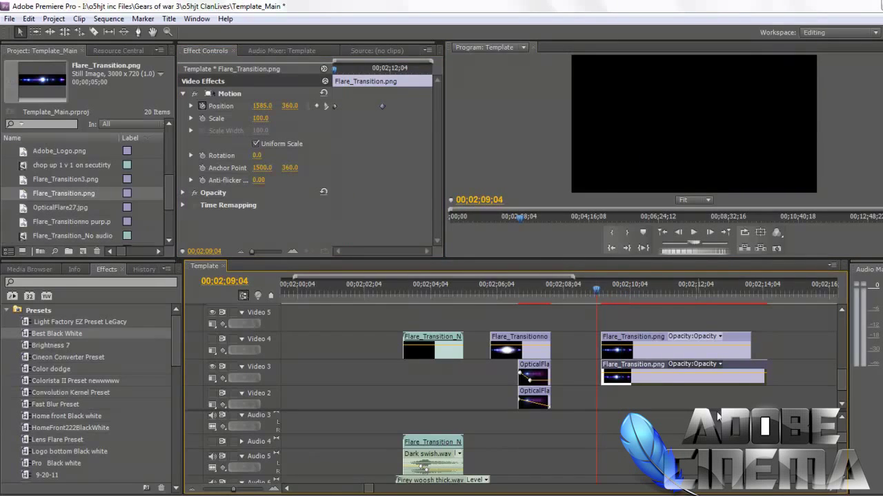
left_click(693, 232)
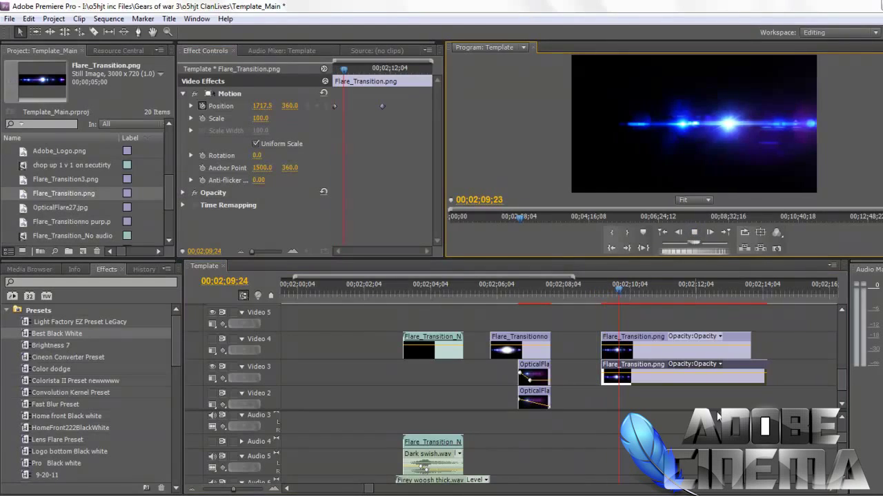
key("space")
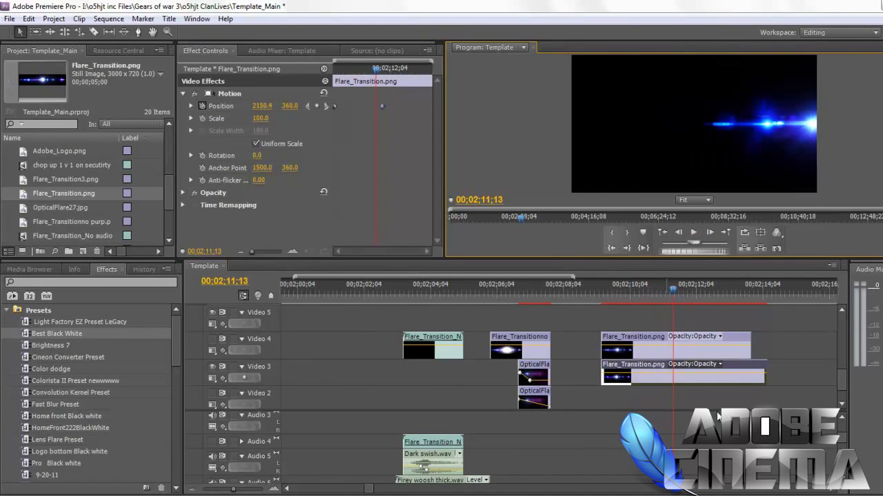
Add an Opacity keyframe on the first frame of the Video 3 Flare_Transition.png clip, at 00;02;09;09
left_click_drag(672, 288, 617, 288)
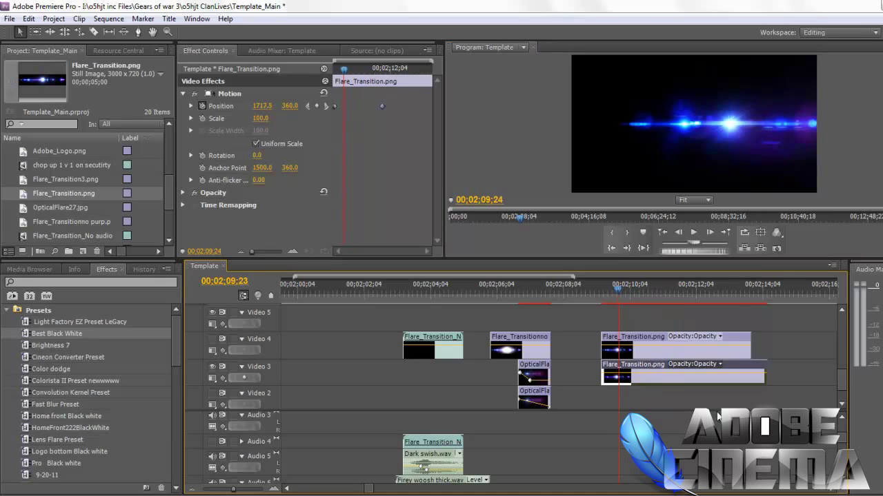
key("Left")
key("Left")
key("Left")
key("Left")
key("Left")
key("Left")
key("Left")
key("Left")
key("Left")
key("Left")
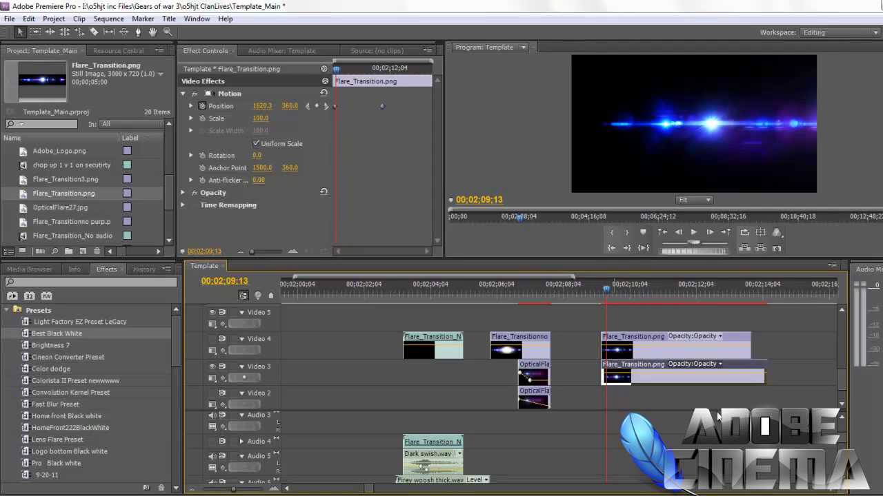
key("Left")
key("Left")
key("Left")
key("Left")
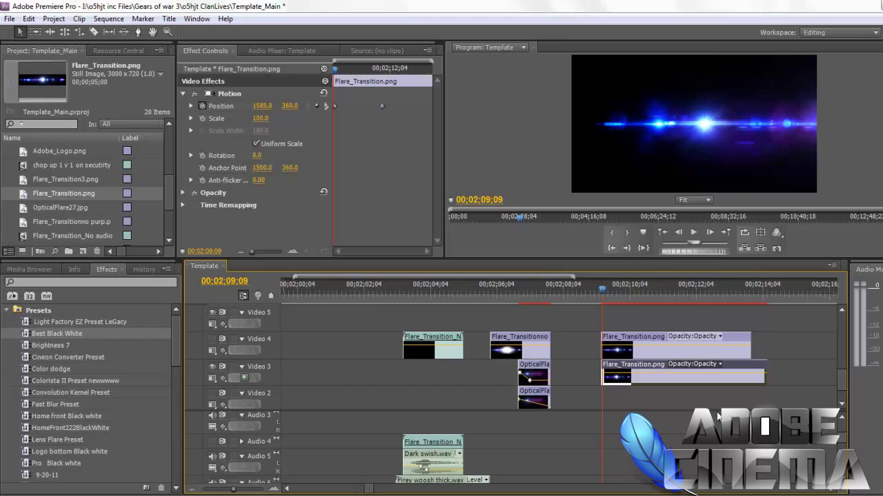
Add a second Opacity keyframe on the Video 3 flare about nine frames in and lower it to fade the flare
key("Right")
key("Right")
key("Right")
key("Right")
key("Right")
key("Right")
key("Right")
key("Right")
key("Right")
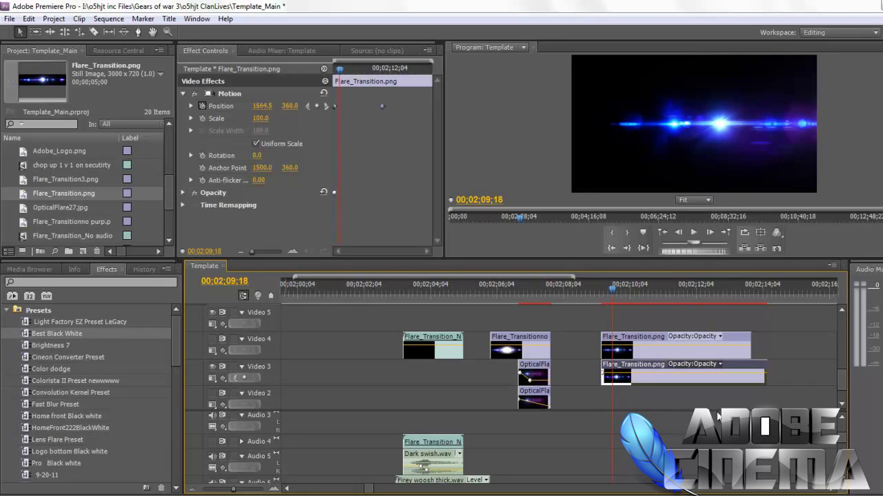
left_click_drag(612, 372, 615, 380)
Step back and forth through the opening frames of the Video 3 flare and play them to check the opacity fade
key("Left")
key("Left")
key("Left")
key("Left")
key("Left")
key("Left")
key("Left")
key("Left")
key("Left")
key("Left")
key("Left")
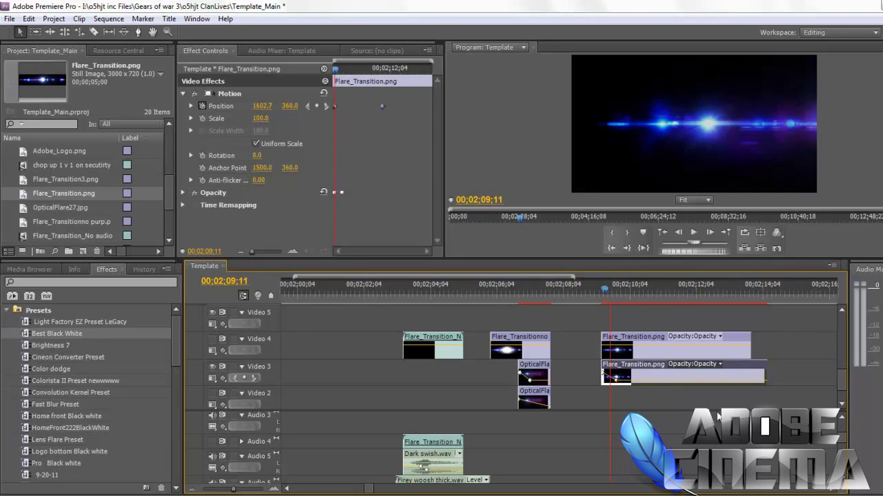
key("Right")
key("Right")
key("Right")
key("Right")
key("Right")
key("Right")
key("Right")
key("Right")
key("Right")
key("Right")
key("Right")
key("Right")
key("Right")
key("Right")
key("Right")
key("Right")
key("Right")
key("Right")
key("Right")
key("Right")
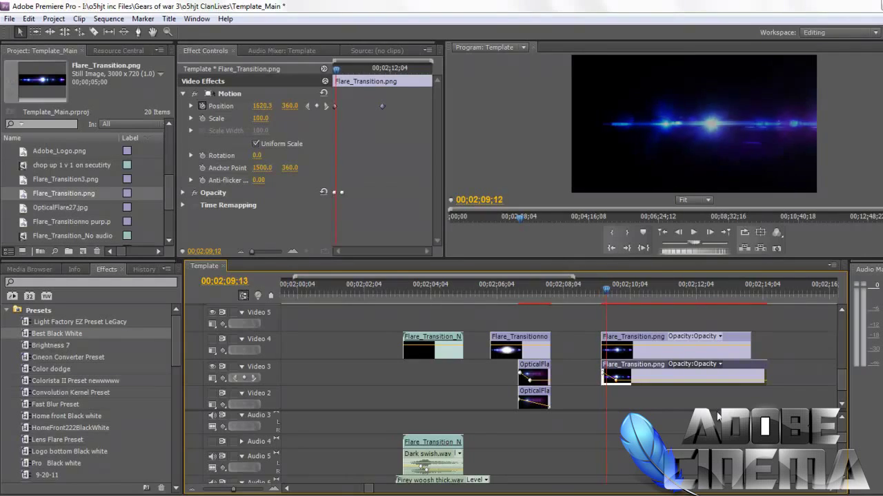
key("Left")
key("Left")
key("Left")
key("Left")
key("Left")
key("Left")
key("Left")
key("Left")
key("Left")
key("Left")
key("Left")
key("Left")
key("Left")
key("Left")
key("Left")
key("Left")
key("Left")
key("Left")
key("Left")
key("Left")
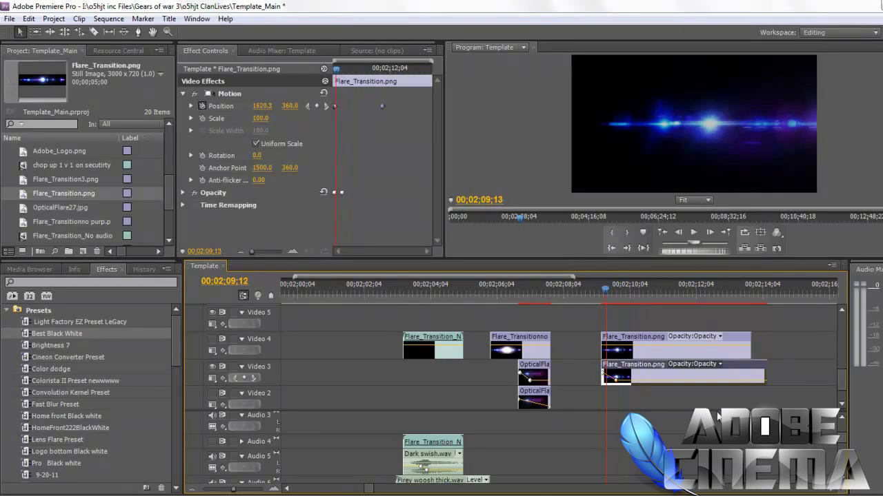
key("space")
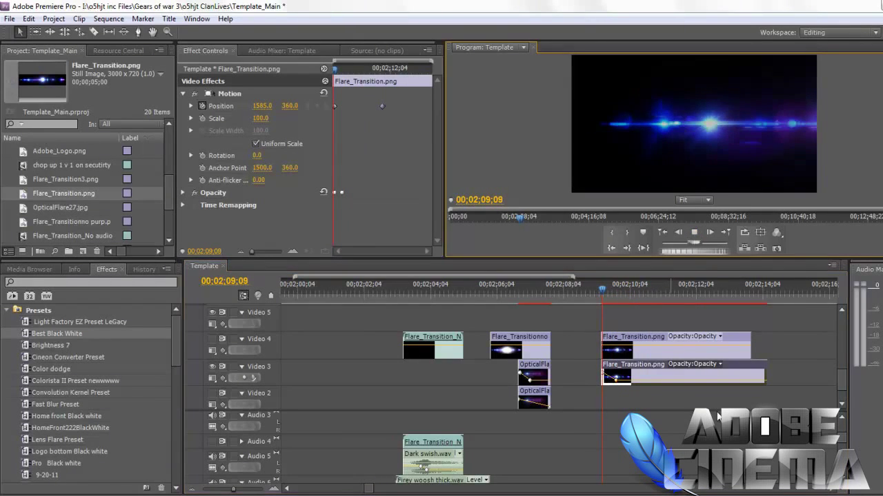
key("space")
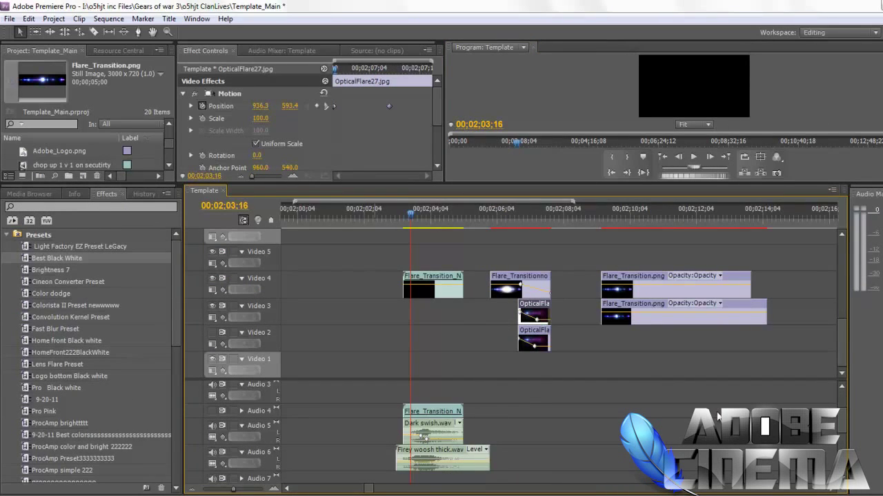
Switch to the SOUND FX folder in Windows Explorer, look at the Firey woosh thick sound, and return to Premiere Pro
key("super+1")
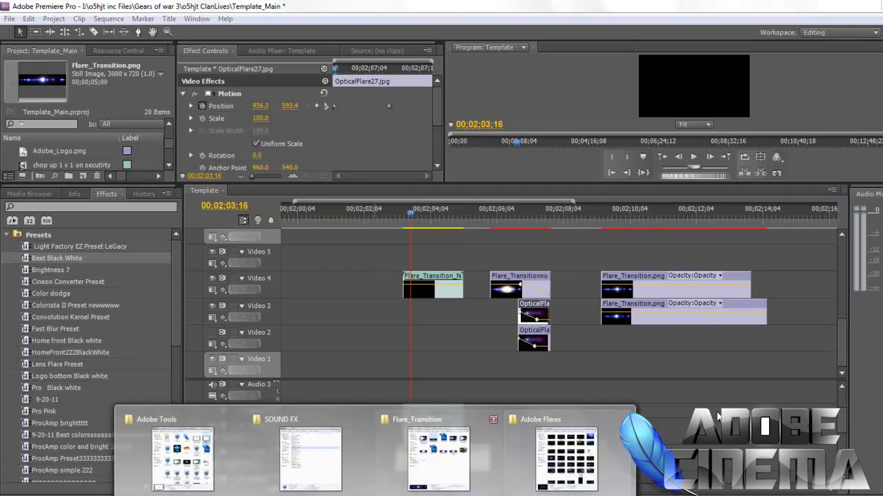
left_click(310, 457)
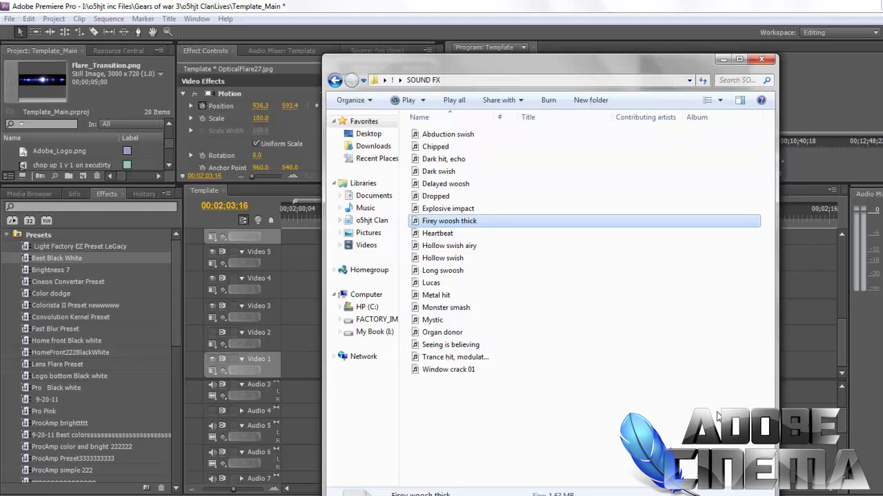
left_click_drag(448, 220, 413, 235)
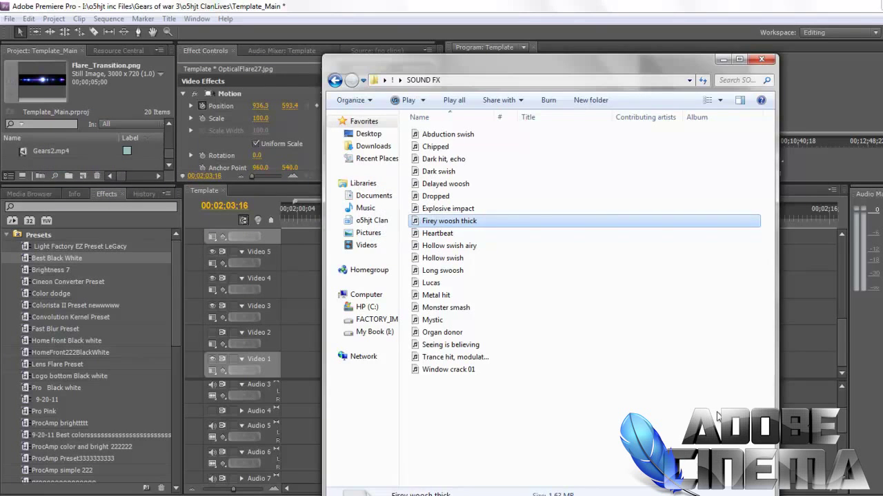
left_click(722, 59)
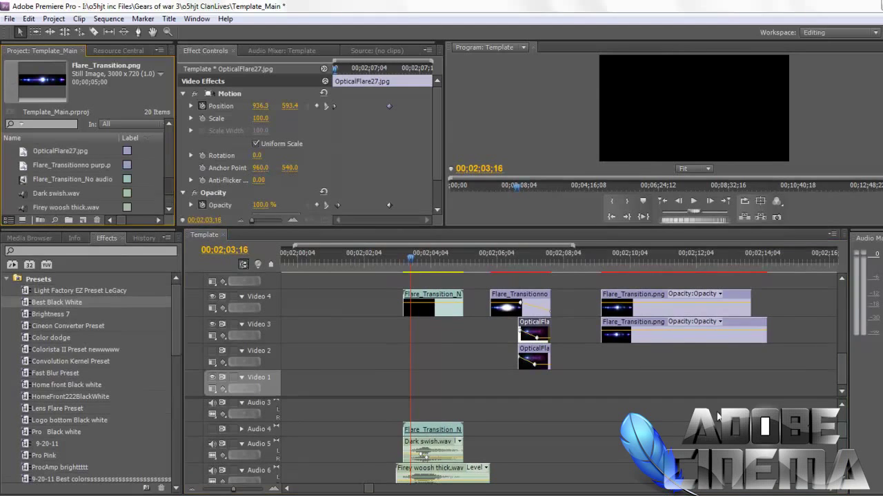
Play the first flare clip on Video 4 and step frame by frame to 00;02;03;29, comparing the flash with the sound waveforms
key("Return")
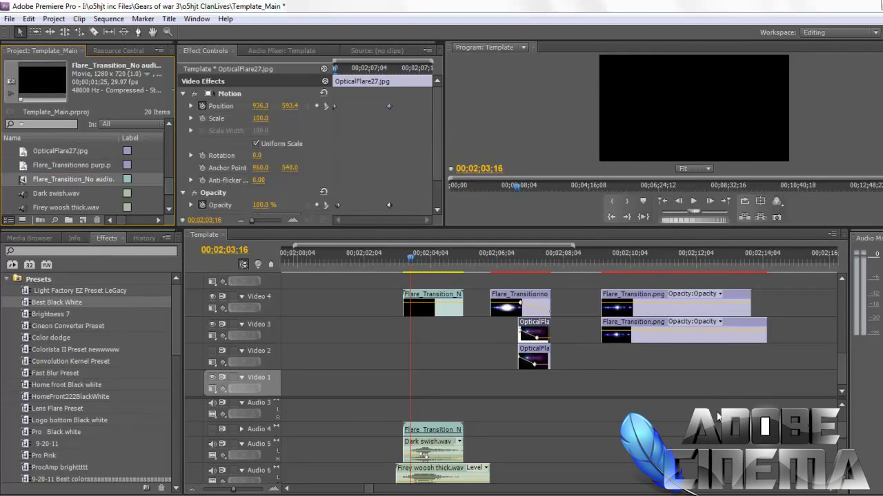
left_click_drag(72, 179, 717, 413)
key("space")
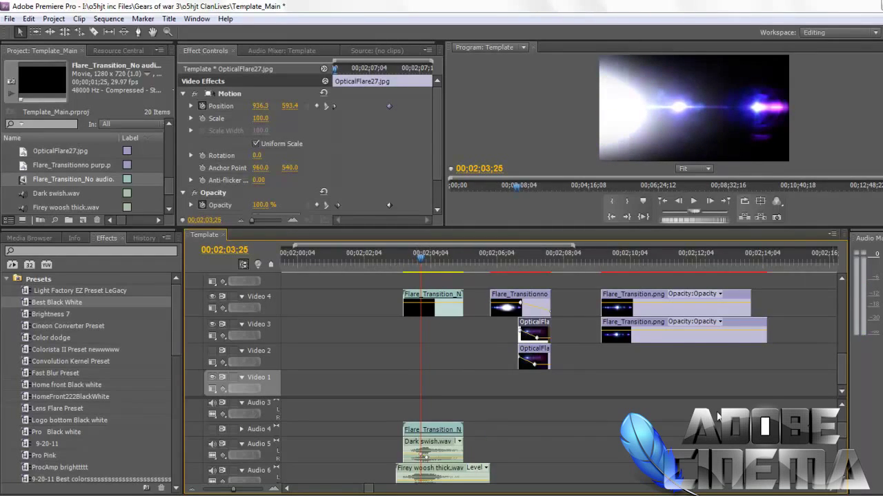
scroll(717, 416, "down", 1)
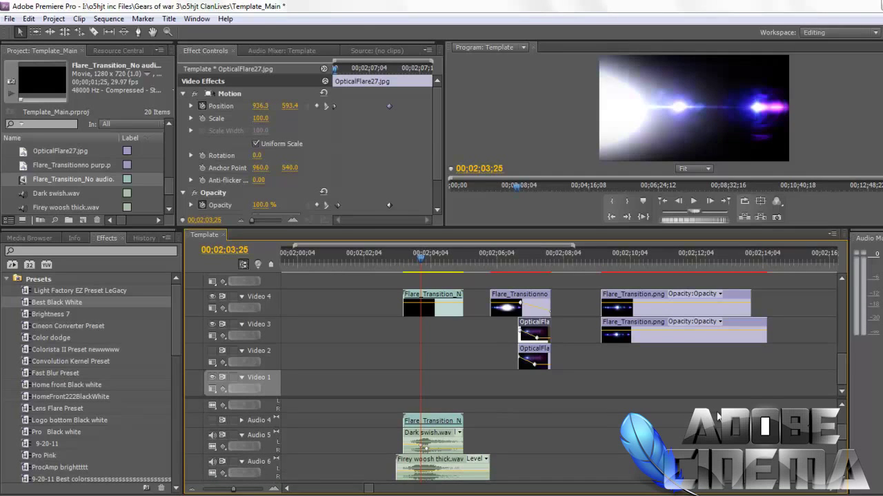
key("Right")
key("Right")
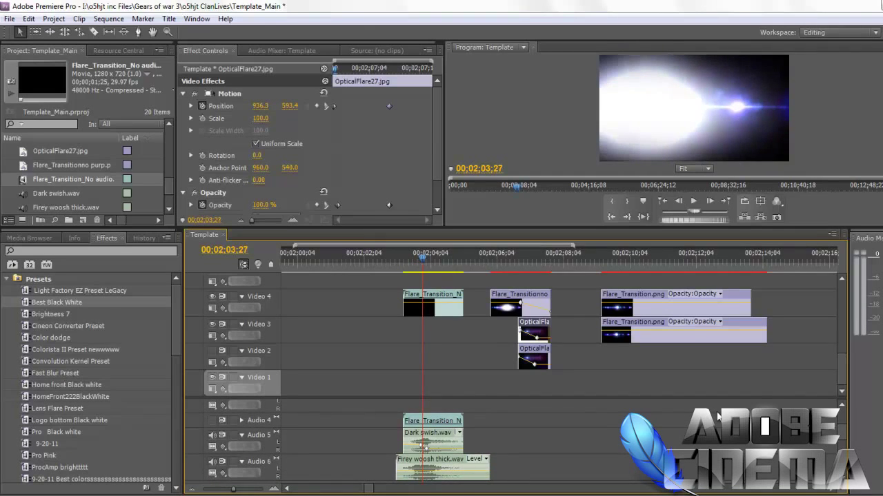
key("Right")
key("Right")
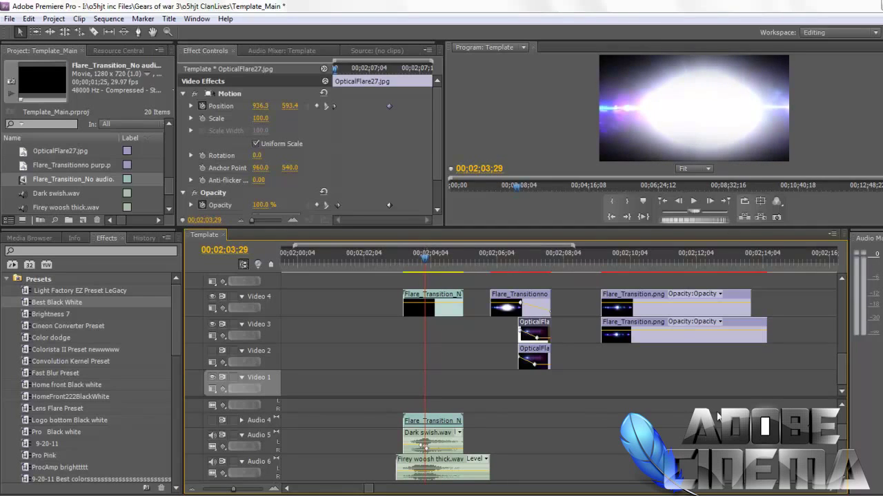
Place Dark swish.wav on Audio 3 under the Flare_Transitionno purp clip and shift it slightly earlier to match the flash
left_click_drag(56, 193, 518, 407)
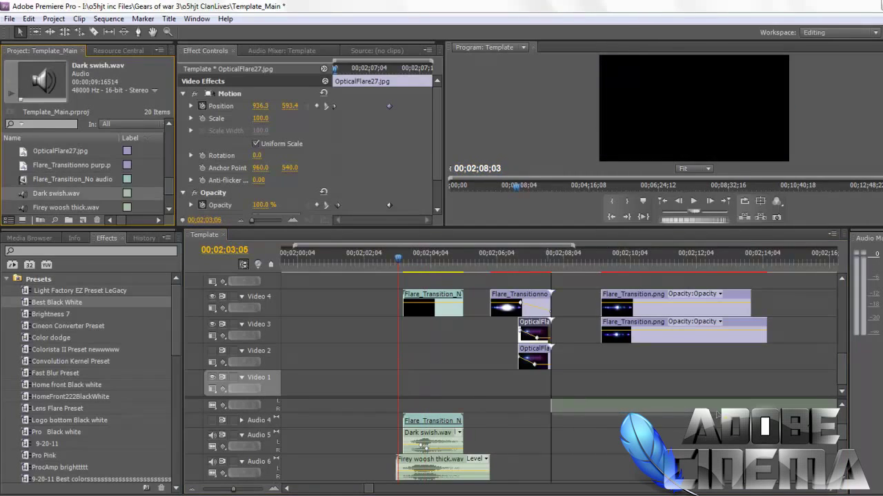
left_click_drag(718, 414, 718, 413)
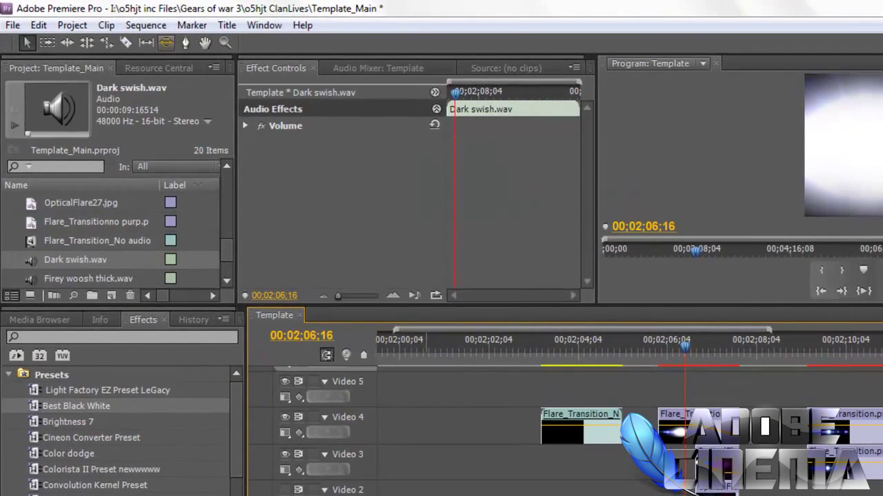
left_click(165, 43)
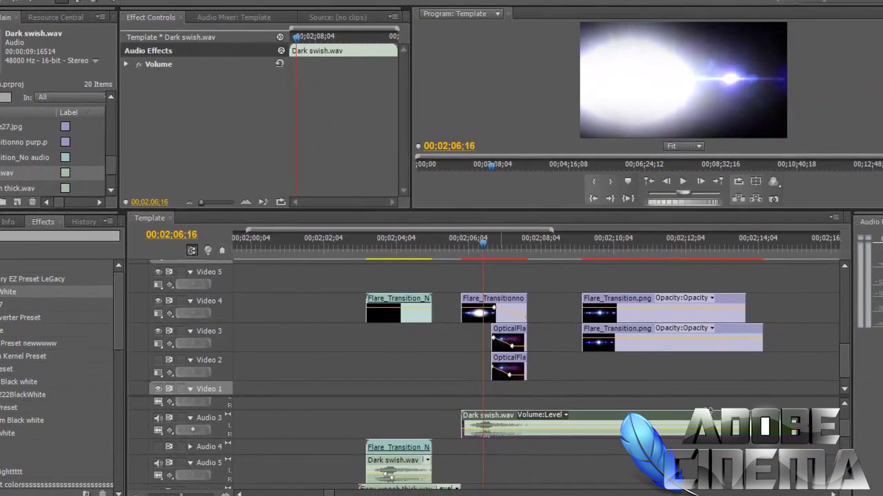
left_click_drag(501, 427, 487, 431)
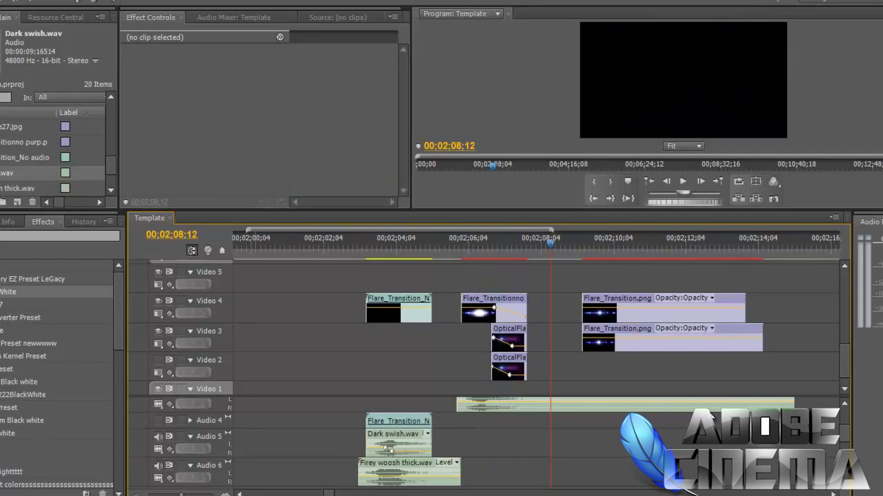
Show the Audio Mixer and inspect the Dark swish.wav and Firey woosh thick.wav clips on Audio 5 and Audio 6
key("shift+6")
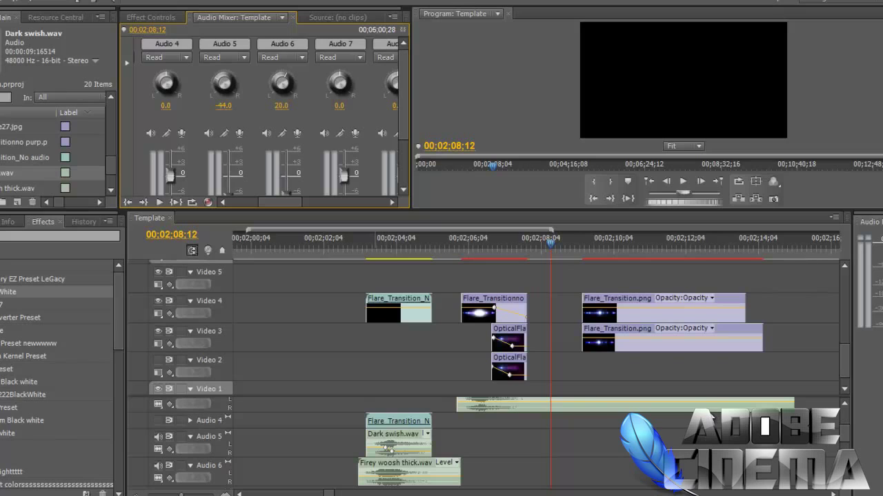
left_click(374, 445)
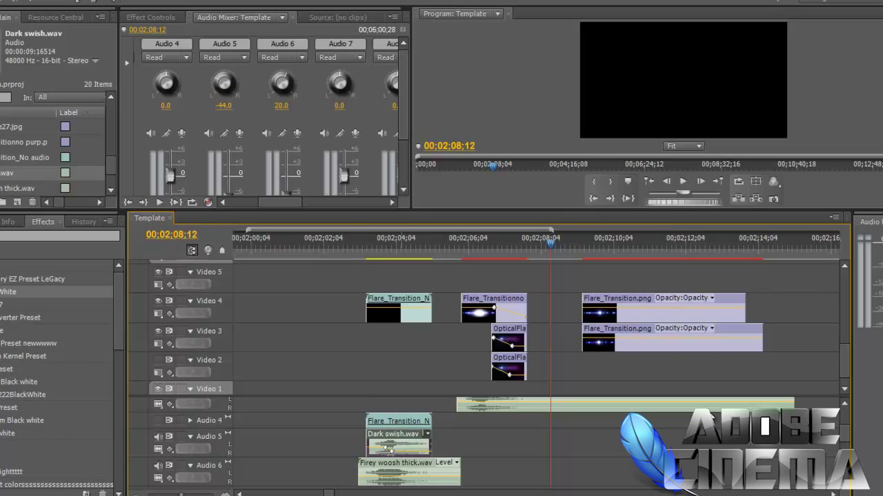
left_click(405, 473)
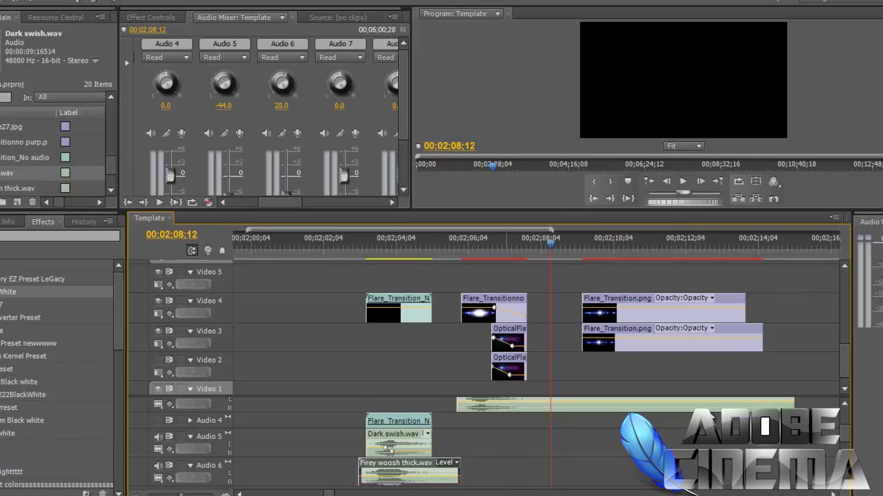
Mute Audio 6 and play the first flare transition from 00;02;03;05 to hear Dark swish.wav alone
left_click(157, 466)
left_click_drag(550, 243, 360, 243)
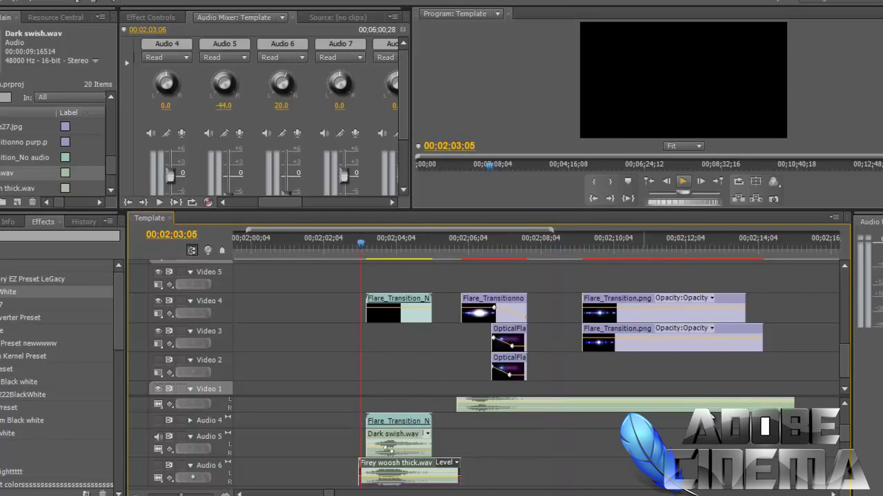
left_click(683, 181)
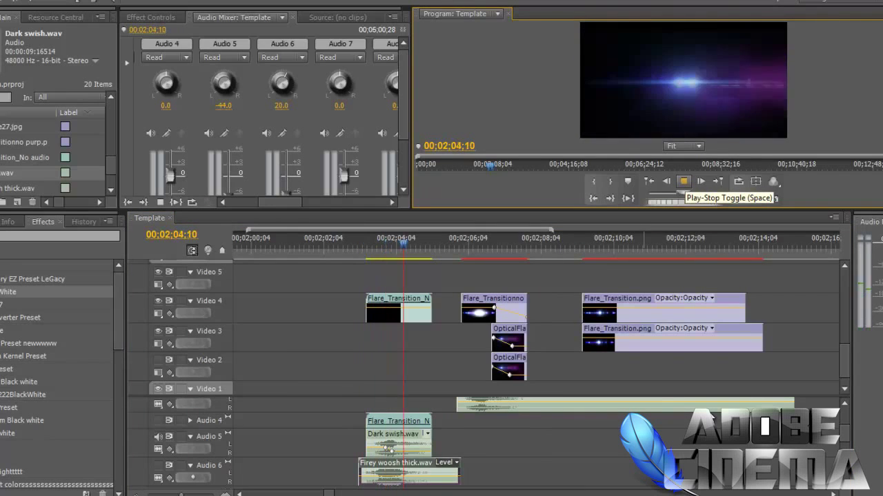
left_click(683, 182)
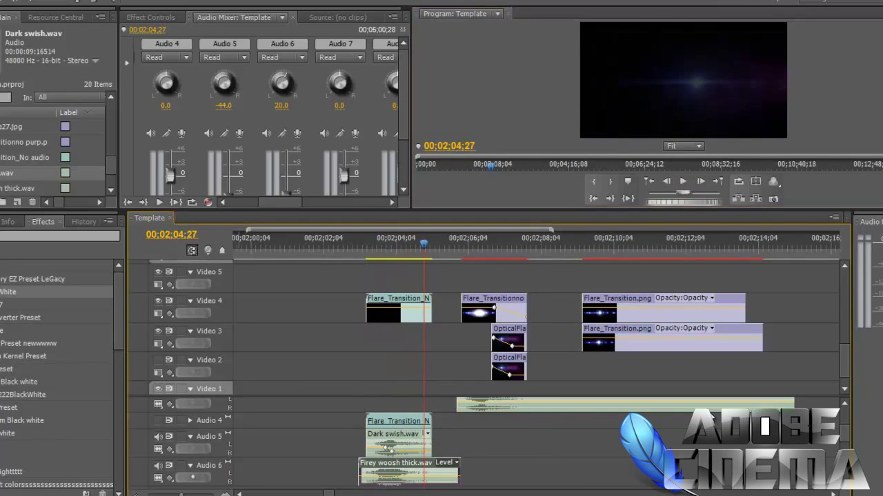
Replay the first flare transition from 00;02;03;00 to listen to Firey woosh thick.wav
left_click_drag(423, 243, 355, 243)
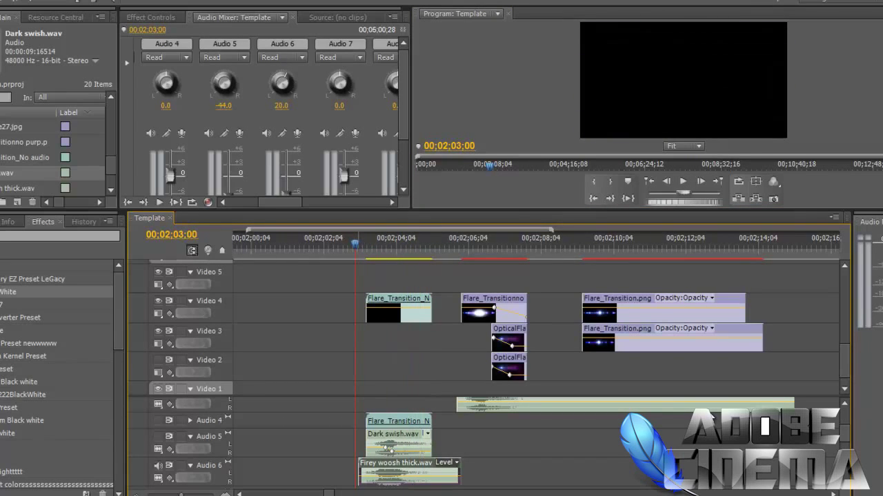
key("space")
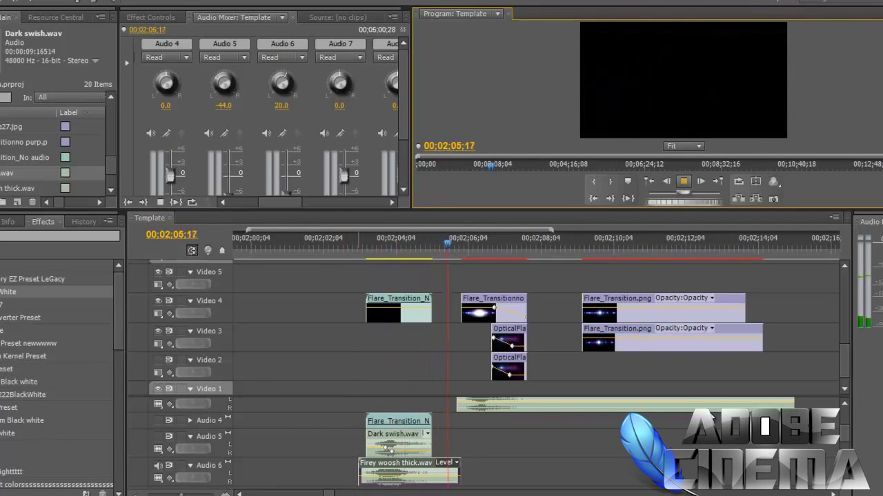
key("space")
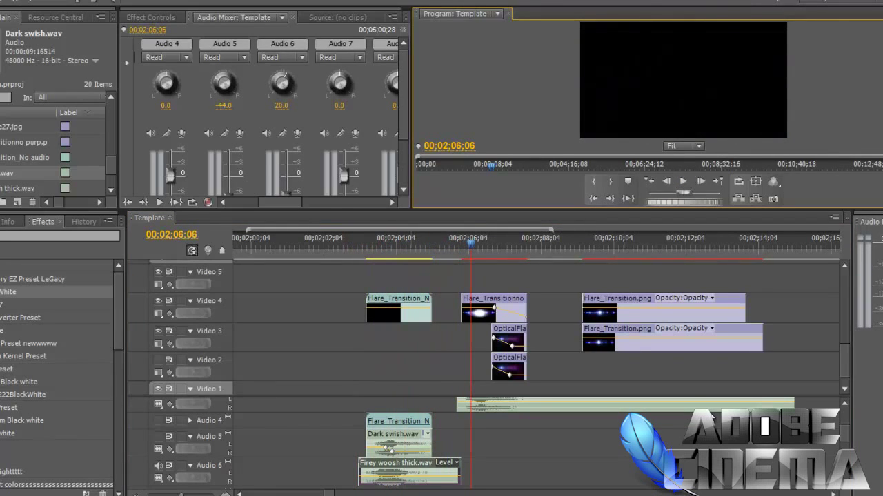
Turn Audio 5 back on, play both whoosh sounds together, and review the tracks' left/right balance in the Audio Mixer
left_click(157, 437)
left_click_drag(471, 243, 357, 243)
key("space")
left_click(683, 182)
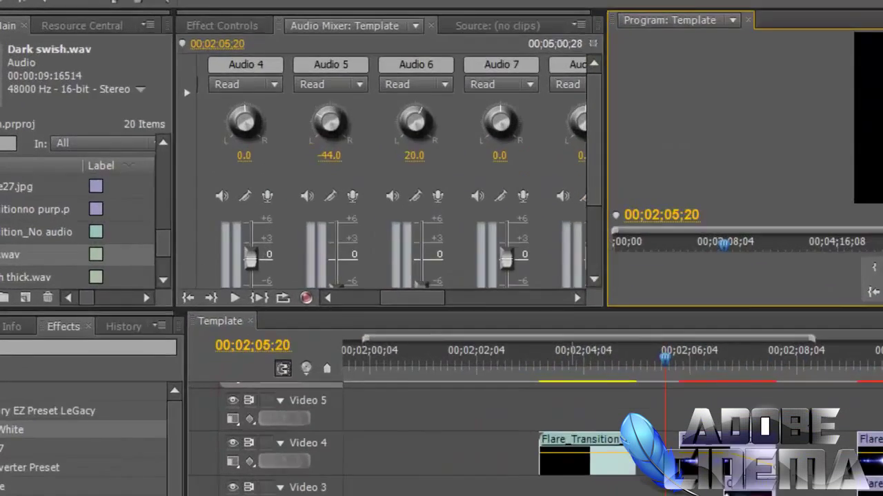
left_click_drag(604, 324, 526, 324)
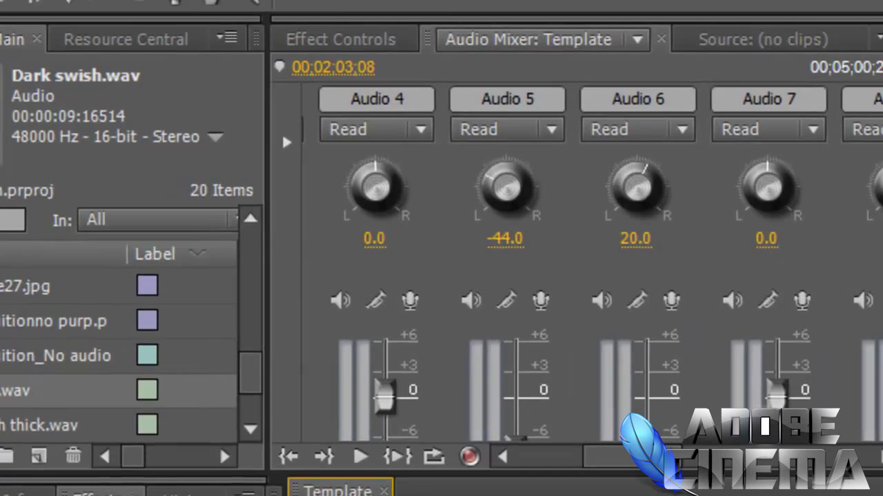
mouse_move(375, 187)
left_mouse_down()
mouse_move(321, 186)
mouse_move(383, 186)
left_mouse_up()
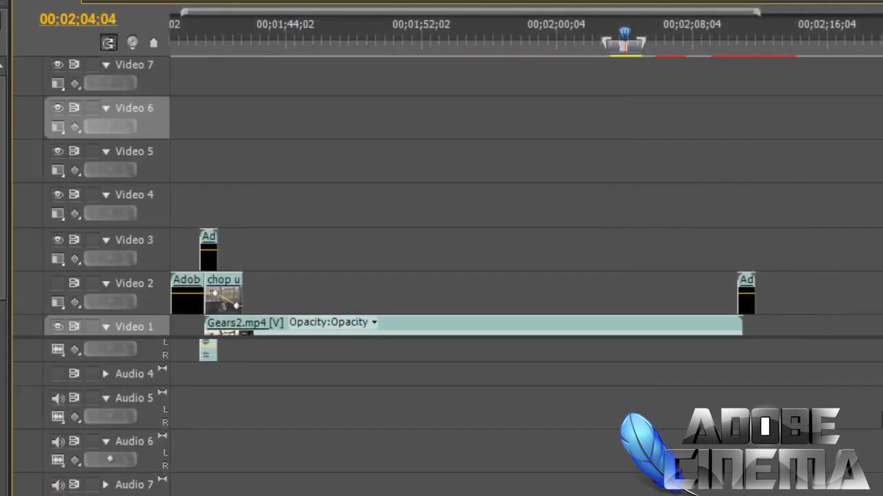
Extend the end of the work area to cover the whole Firey woosh thick.wav clip under the first flare transition
key("=")
key("=")
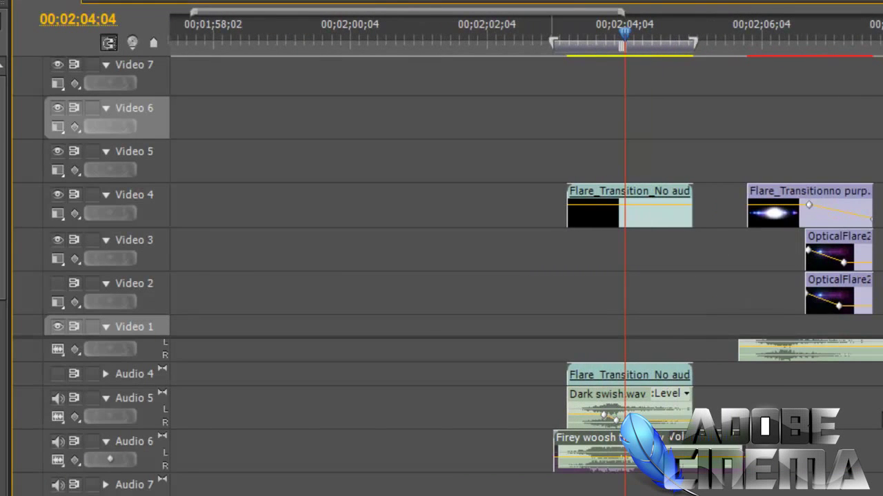
left_click_drag(694, 43, 748, 42)
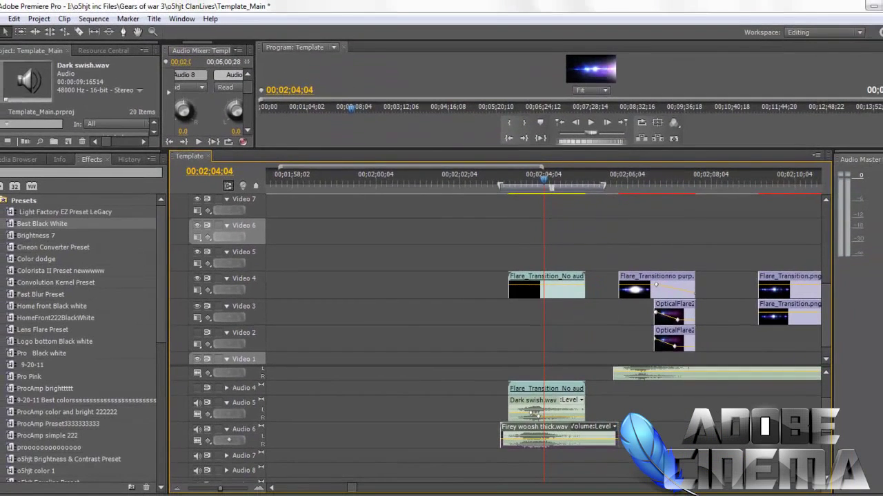
left_click_drag(604, 185, 619, 185)
Review the H.264 media export settings and the Template output name in the Flare_Transition folder, and close them without exporting
left_click(4, 18)
mouse_move(69, 263)
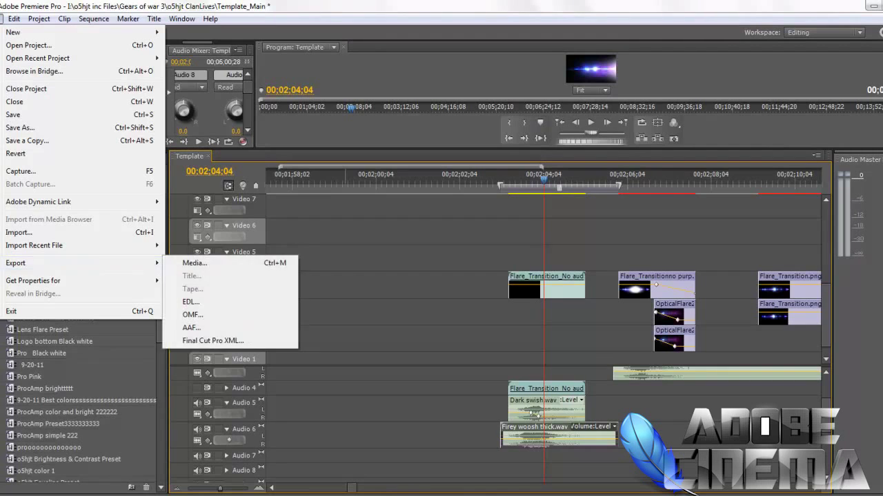
left_click(200, 263)
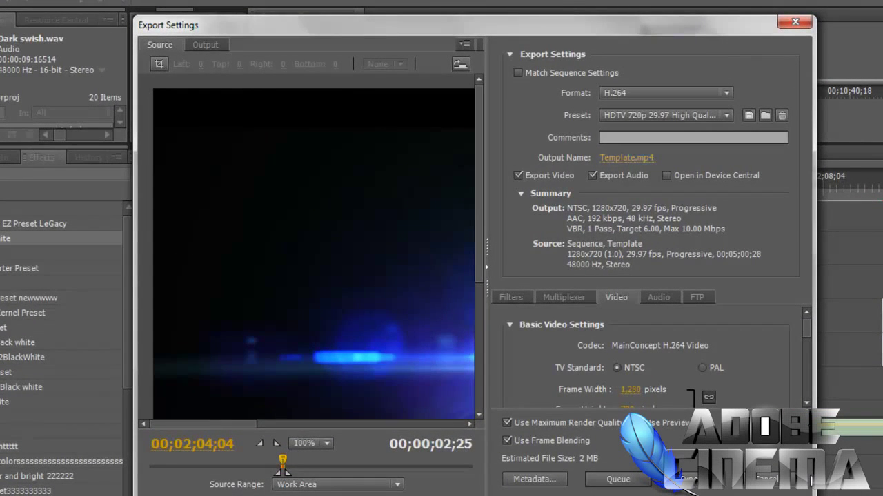
left_click(626, 158)
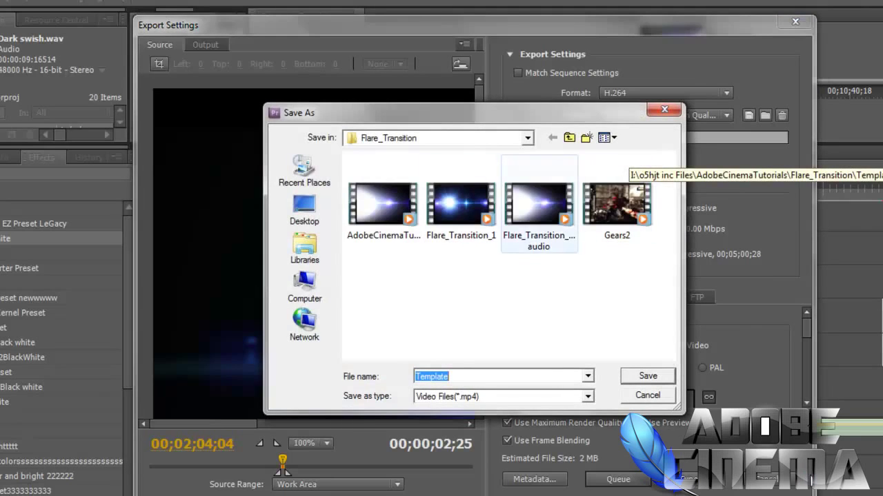
key("Return")
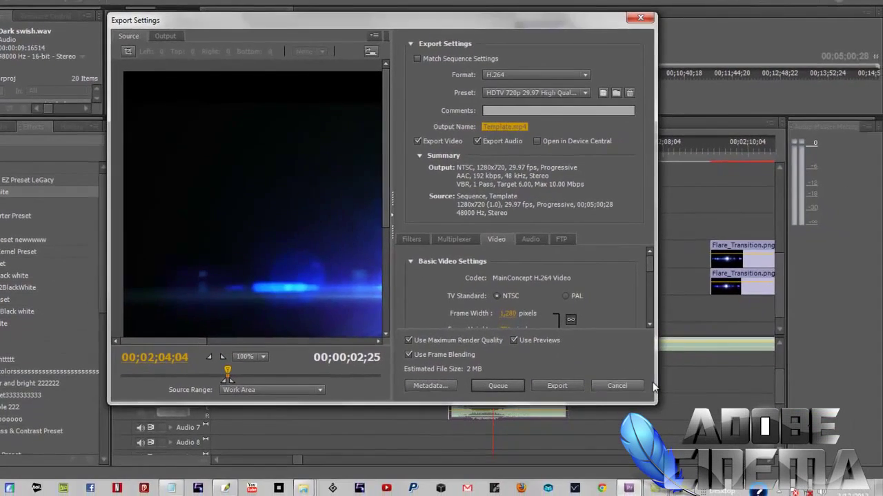
key("Escape")
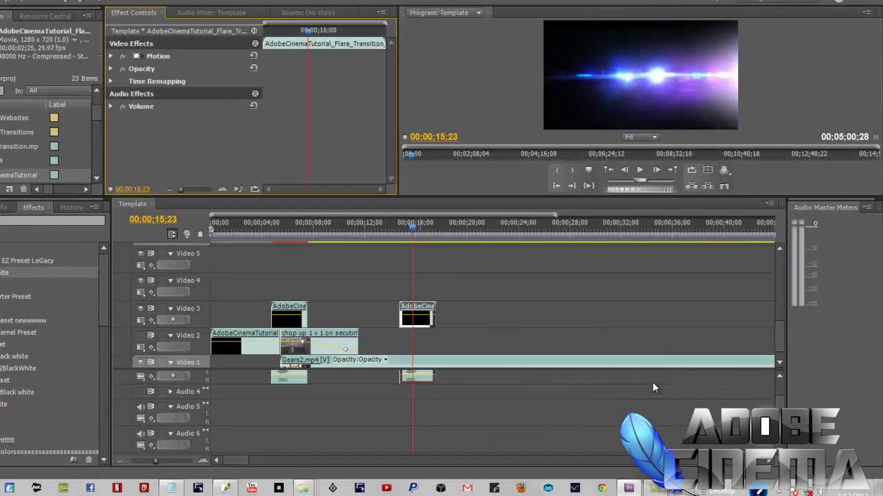
Set the blend mode of the second AdobeCinemaTutorial flare clip on Video 3 to Screen and play it over the gameplay
left_click(205, 93)
left_click(207, 221)
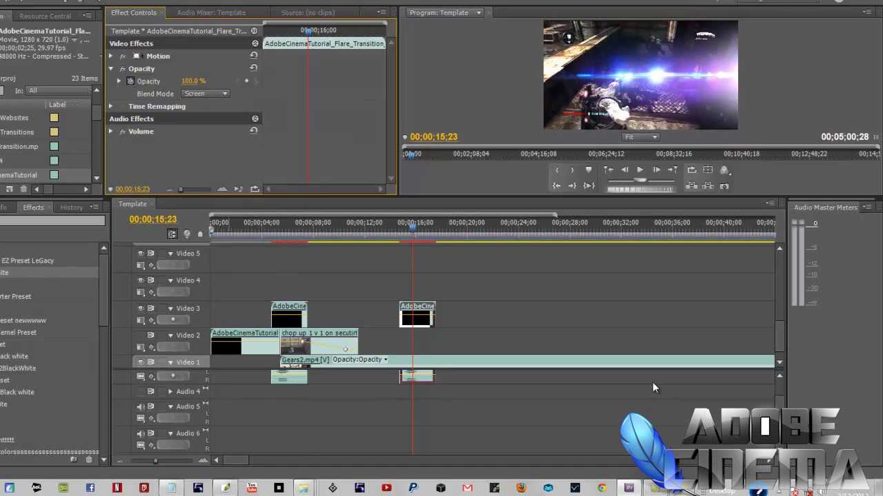
left_click_drag(412, 227, 400, 227)
key("space")
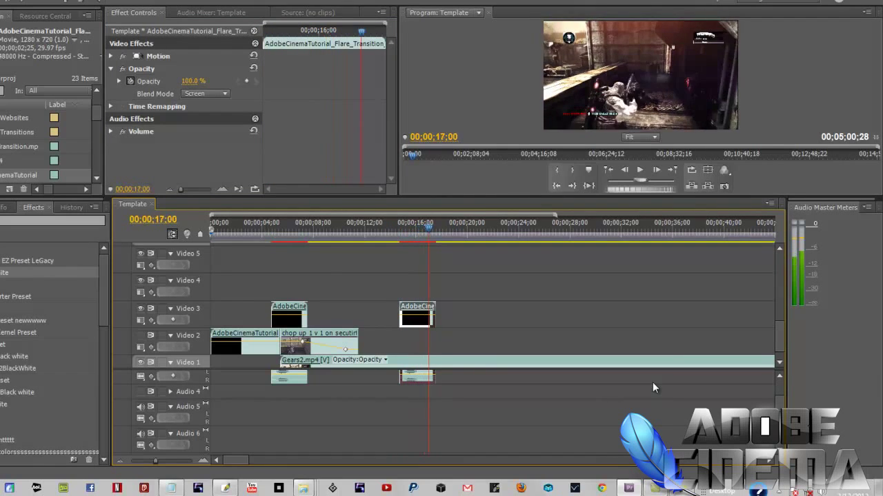
left_click_drag(433, 228, 413, 227)
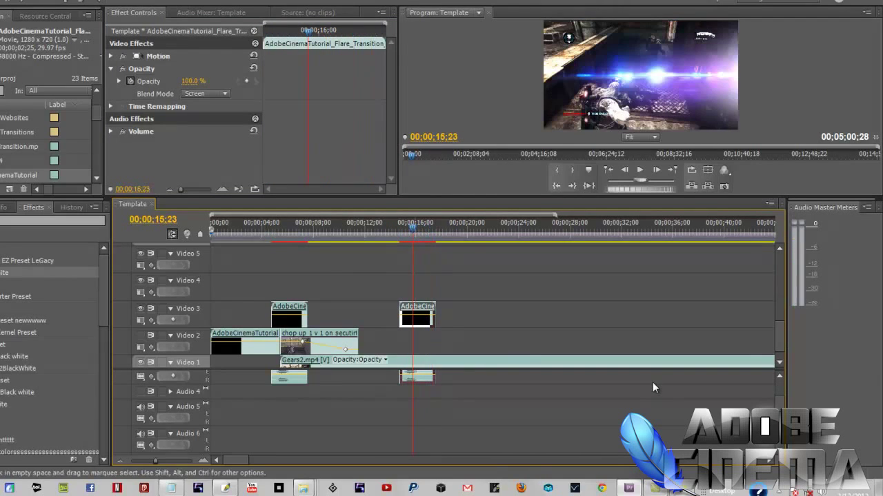
Delete the second flare clip from Video 3, select the first one, and move the playhead to its start at 00;00;04;23
right_click(415, 315)
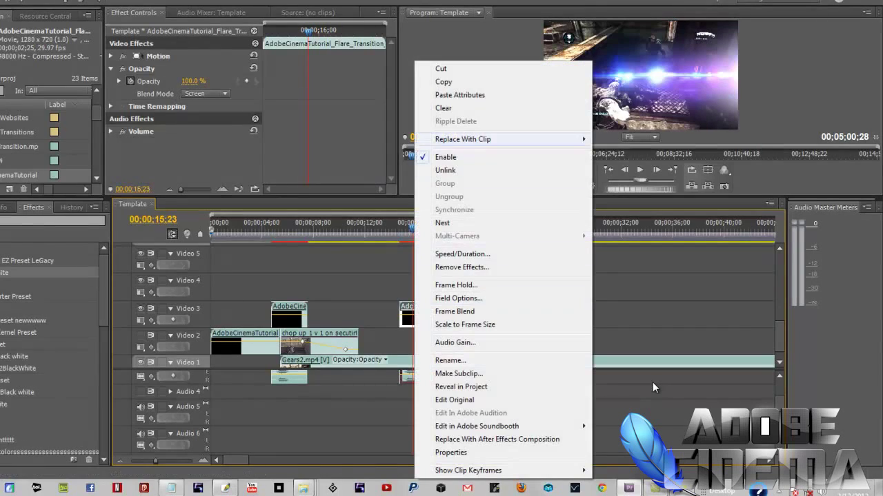
left_click(444, 108)
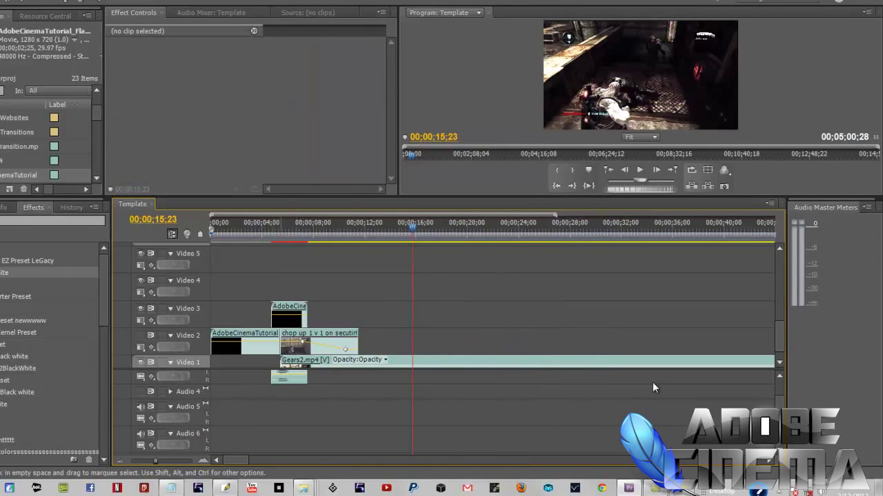
left_click(288, 315)
left_click(272, 228)
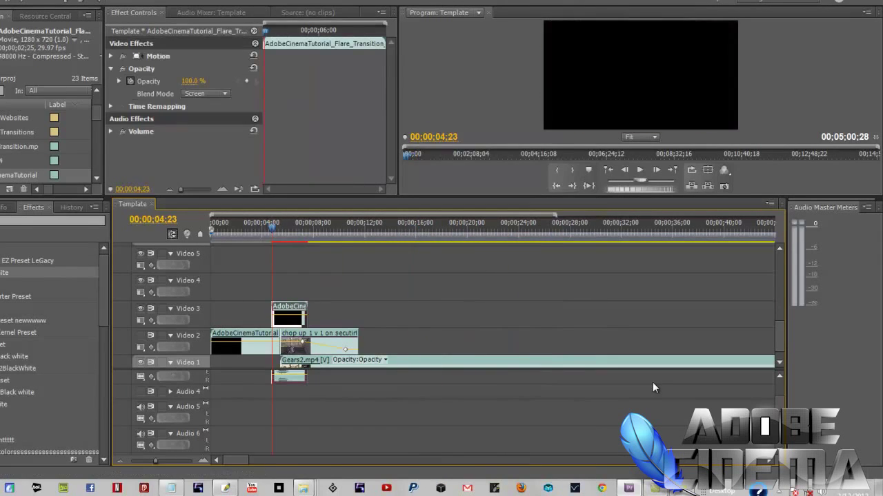